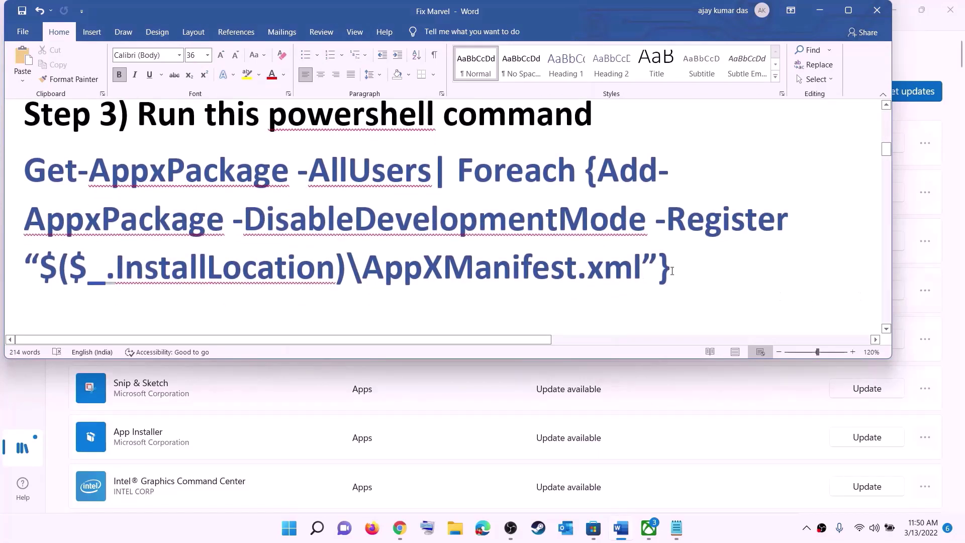
# - Copy the full Get-AppxPackage -AllUsers command that re-registers AppXManifest.xml, written under Step 3 of the Word document
pyautogui.moveTo(674, 266); pyautogui.dragTo(23, 171)
pyautogui.rightClick(134, 197)
pyautogui.click(161, 221)
# - Search Windows for "powers" and launch Windows PowerShell as administrator
pyautogui.click(289, 527)
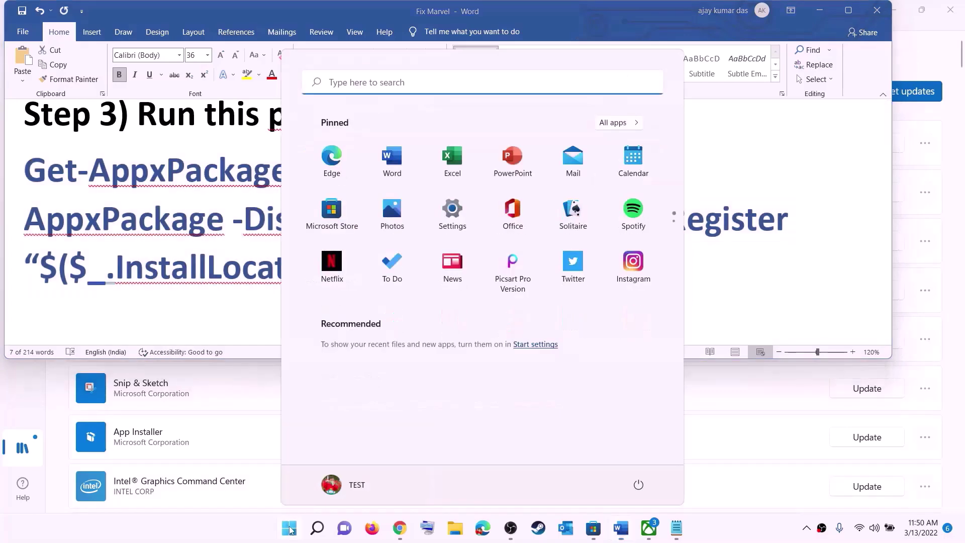
pyautogui.write('powers')
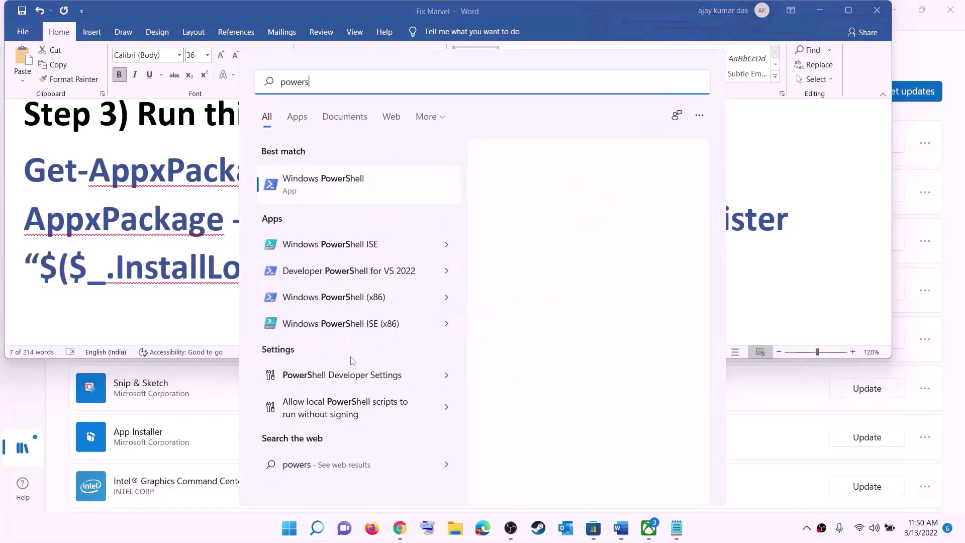
pyautogui.rightClick(334, 187)
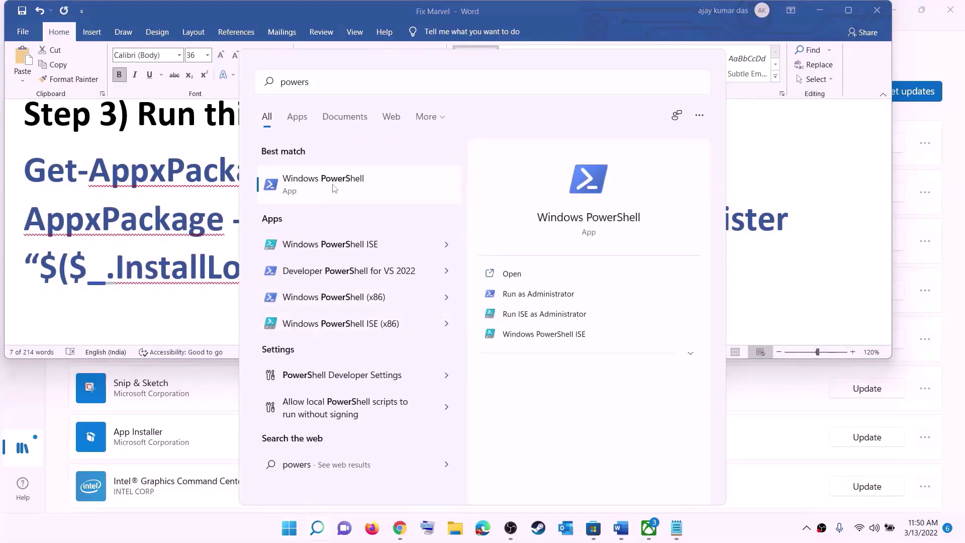
pyautogui.click(429, 207)
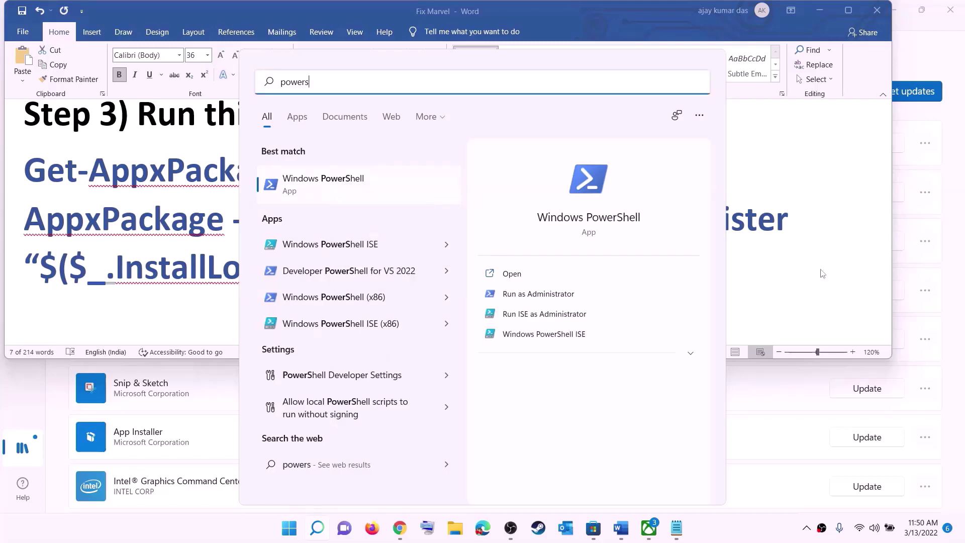
pyautogui.click(437, 363)
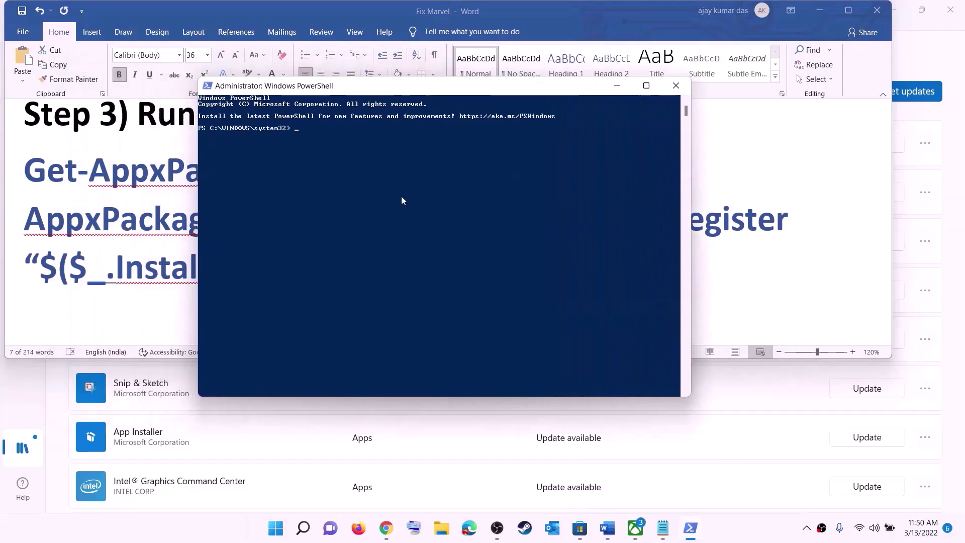
# - Run the copied Get-AppxPackage re-registration command in the administrator PowerShell, and close the window when it has finished
pyautogui.rightClick(403, 200)
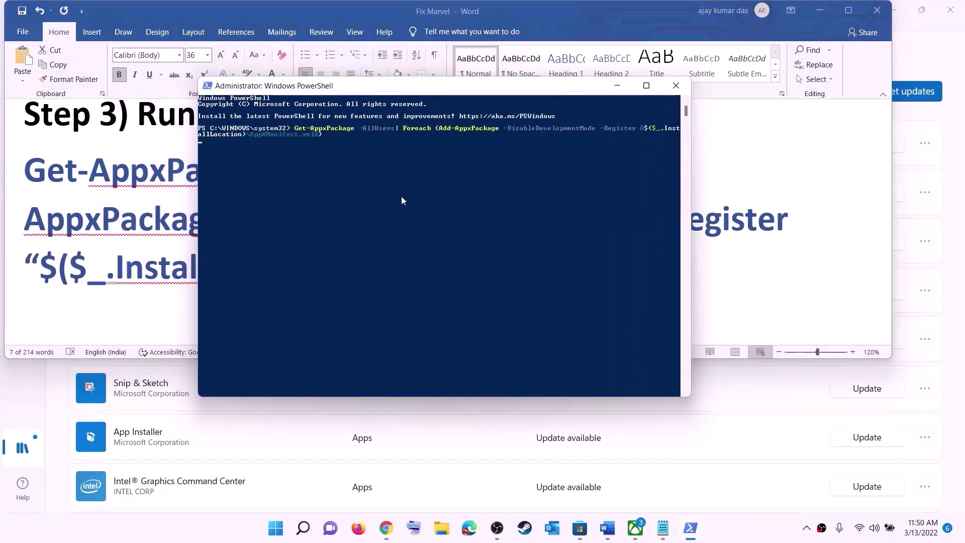
pyautogui.press('Return')
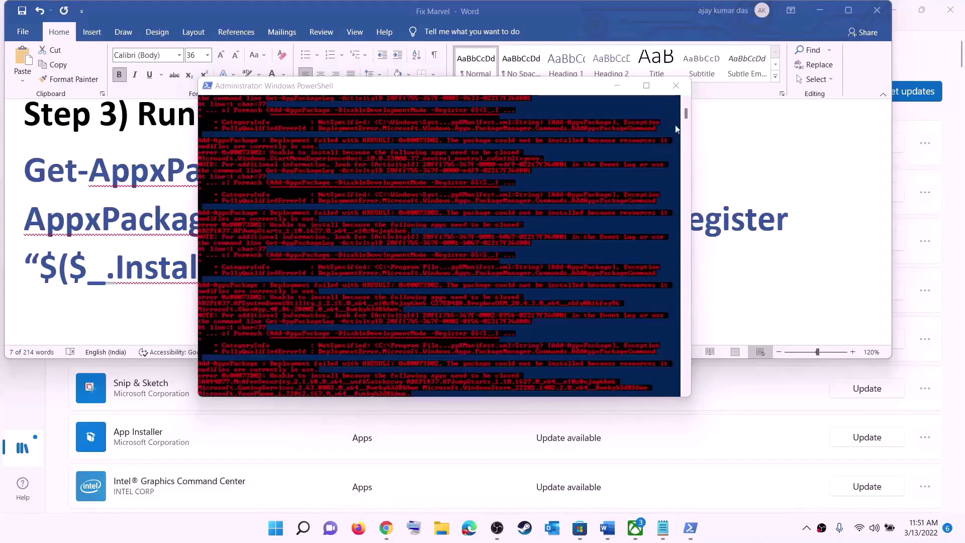
pyautogui.click(675, 86)
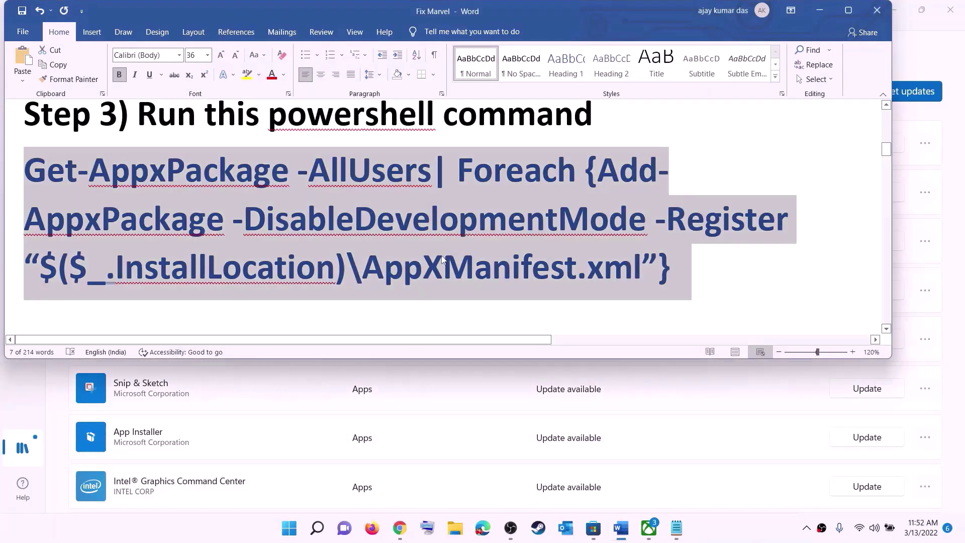
# - Set the font size of the Microsoft Store cache path under Step 4 of the Word document to 14
pyautogui.scroll(-5, 382, 217)
pyautogui.scroll(1, 413, 206)
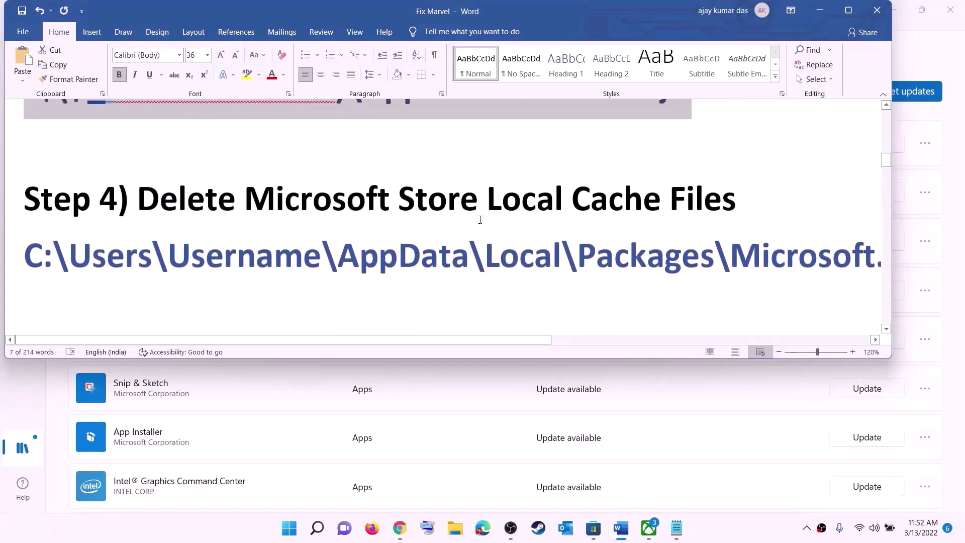
pyautogui.tripleClick(482, 260)
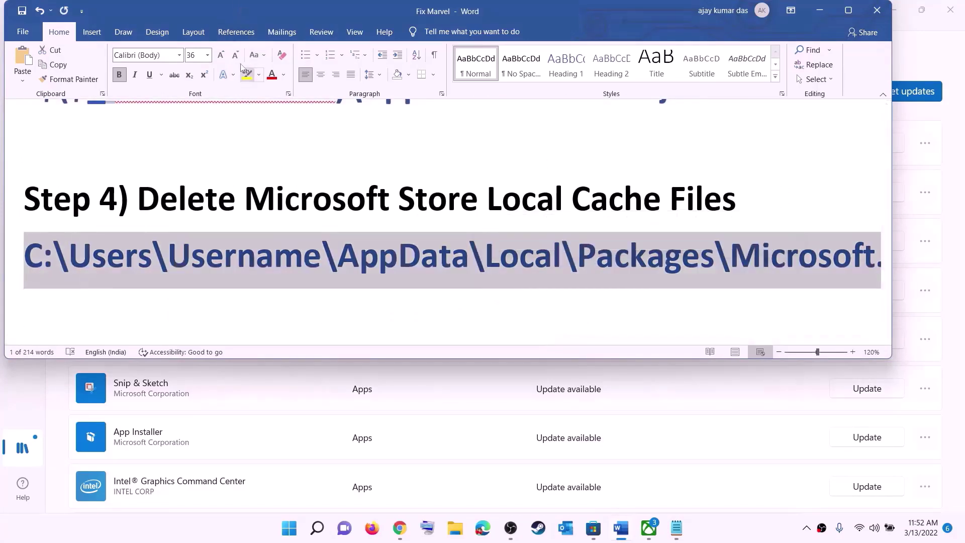
pyautogui.click(207, 56)
pyautogui.click(194, 142)
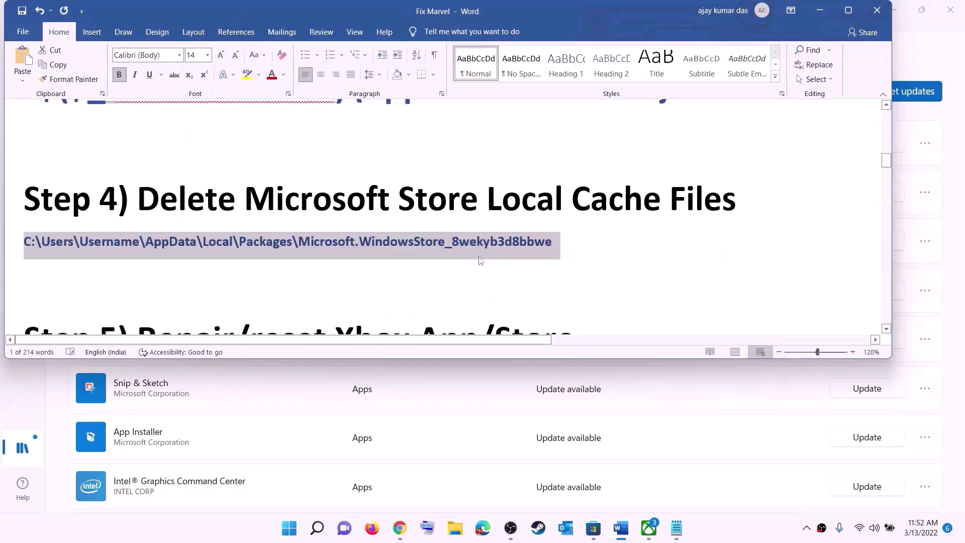
pyautogui.click(478, 258)
# - In File Explorer, go to the Users folder on the Windows (C:) drive and open the personal profile folder
pyautogui.click(455, 528)
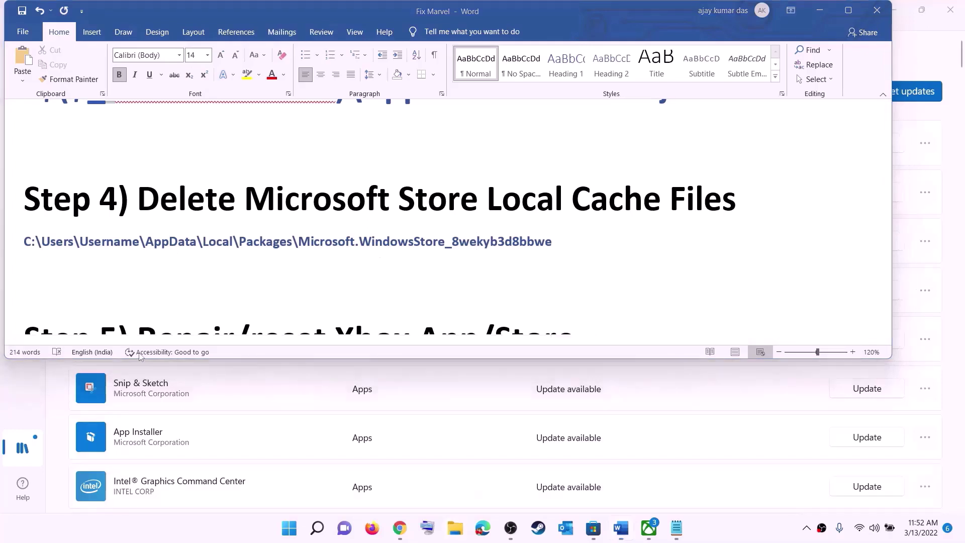
pyautogui.click(47, 248)
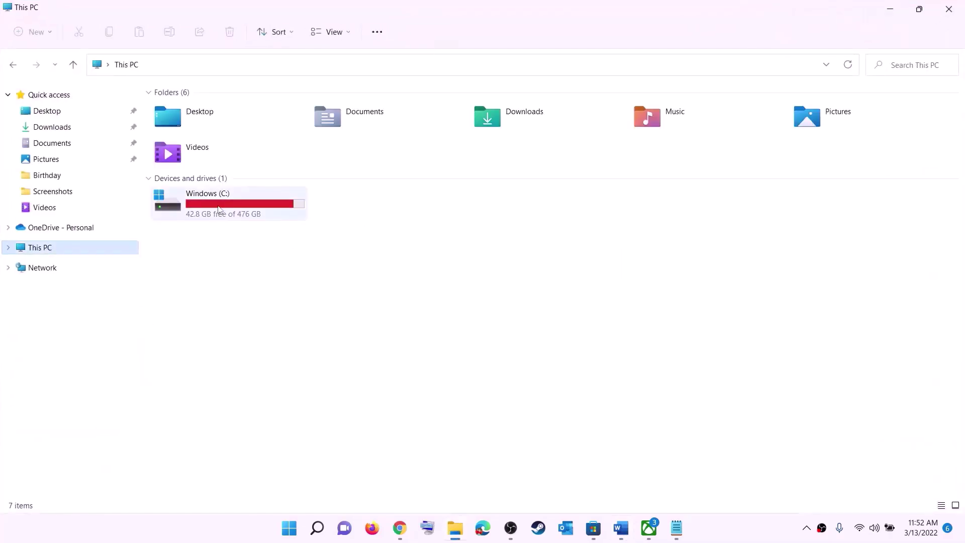
pyautogui.doubleClick(220, 209)
pyautogui.scroll(-5, 248, 314)
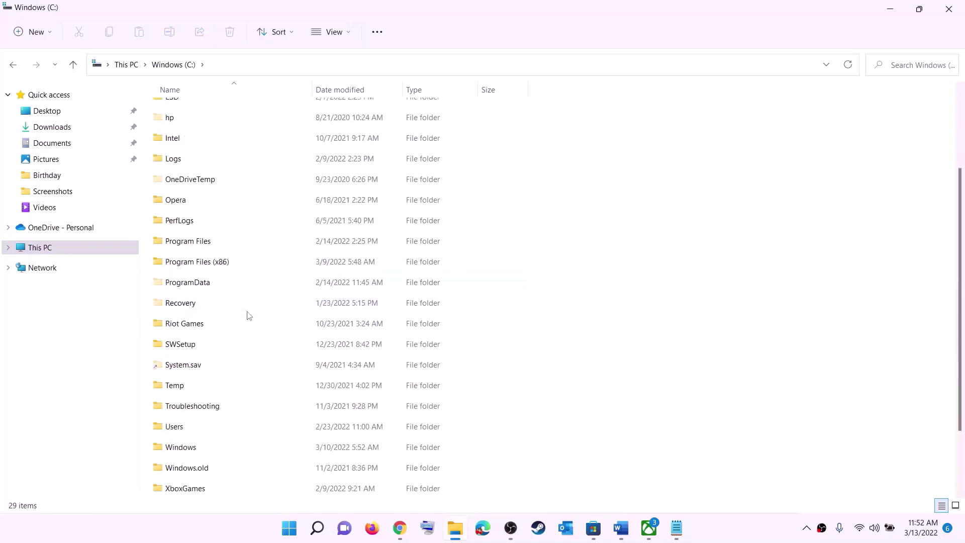
pyautogui.click(173, 346)
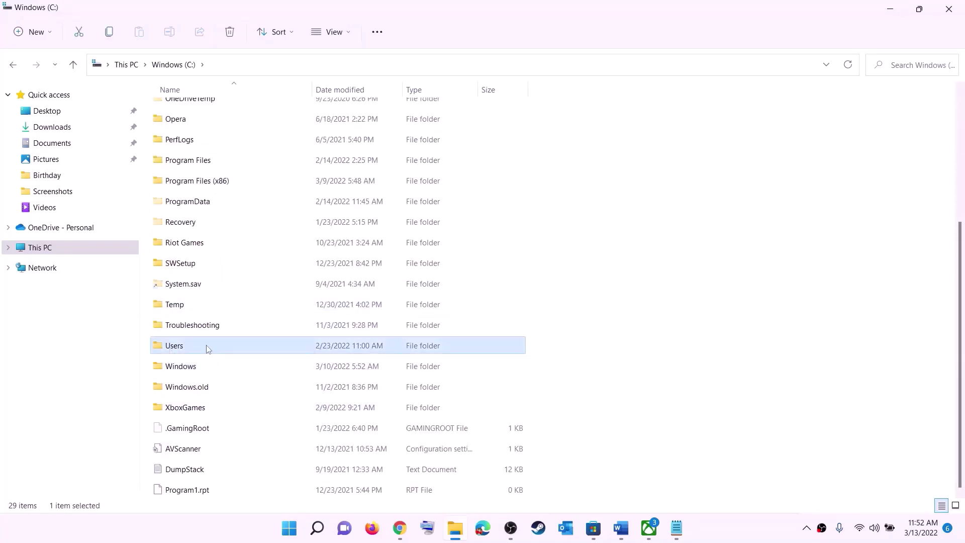
pyautogui.doubleClick(205, 346)
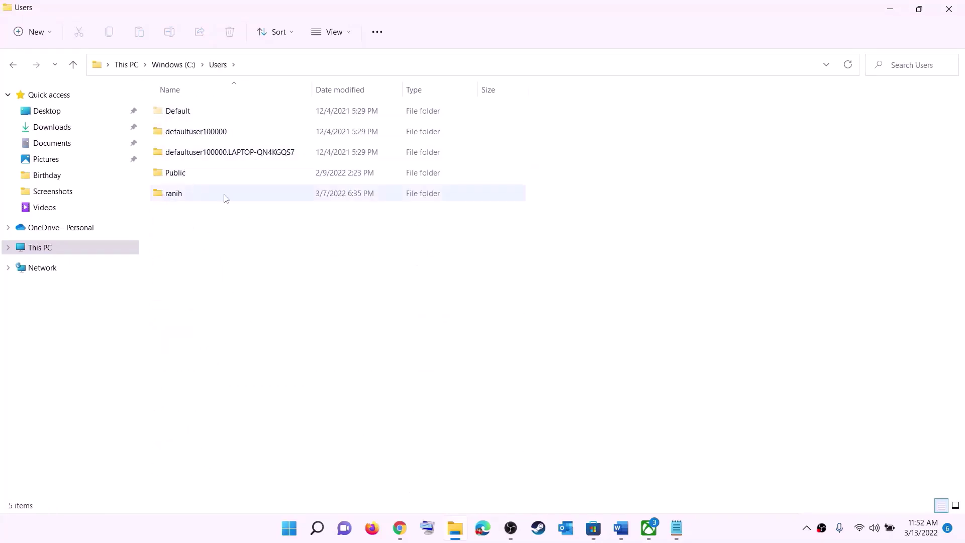
pyautogui.doubleClick(181, 198)
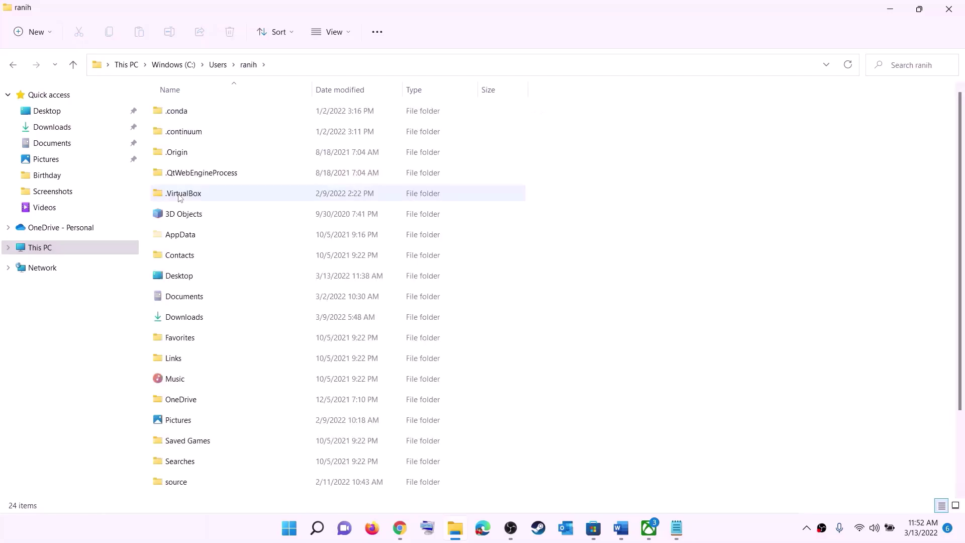
# - Check whether File Explorer is set to show hidden items such as the AppData folder
pyautogui.click(176, 236)
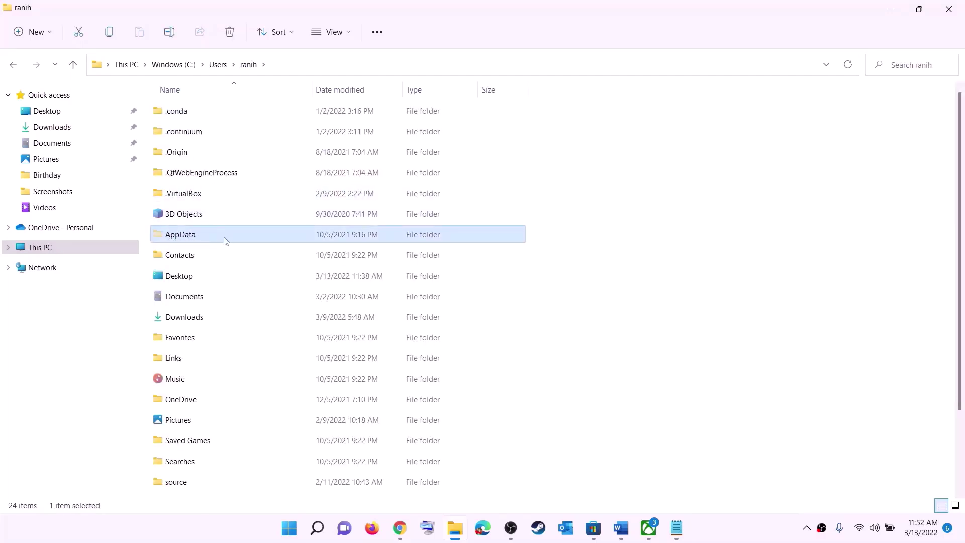
pyautogui.click(351, 33)
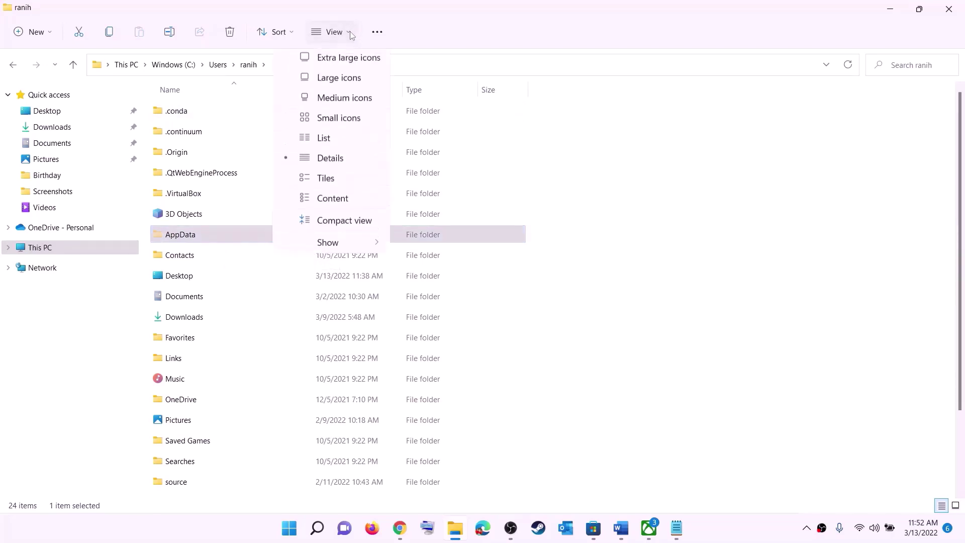
pyautogui.moveTo(329, 245)
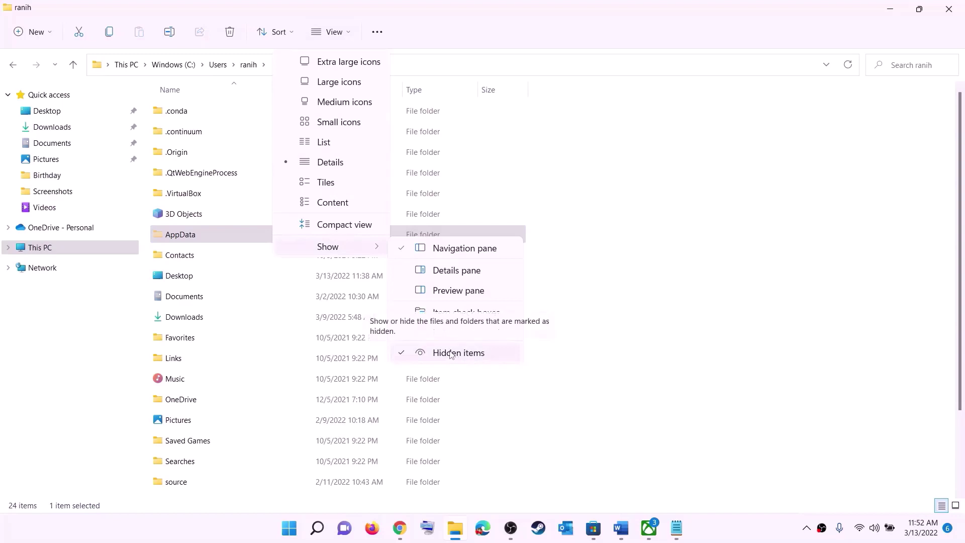
pyautogui.click(194, 238)
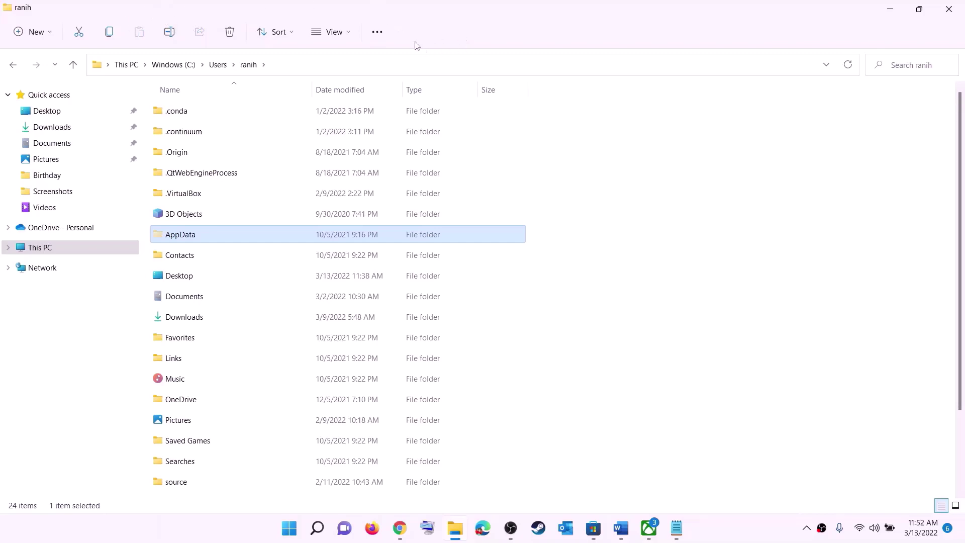
# - Open the AppData folder and go into its Local subfolder
pyautogui.click(186, 238)
pyautogui.click(234, 238)
pyautogui.doubleClick(220, 237)
pyautogui.click(196, 112)
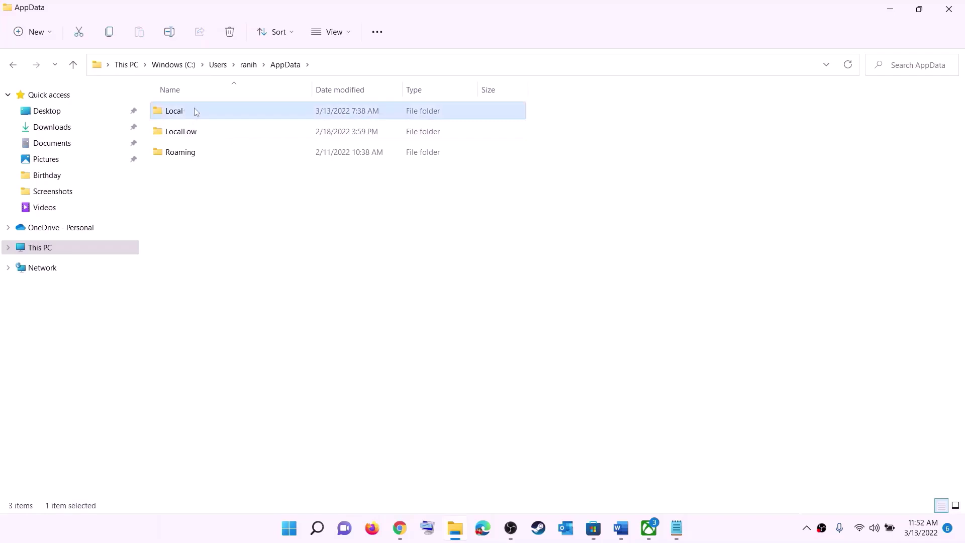
pyautogui.doubleClick(195, 111)
# - Find the Packages folder within Local and open it
pyautogui.click(221, 241)
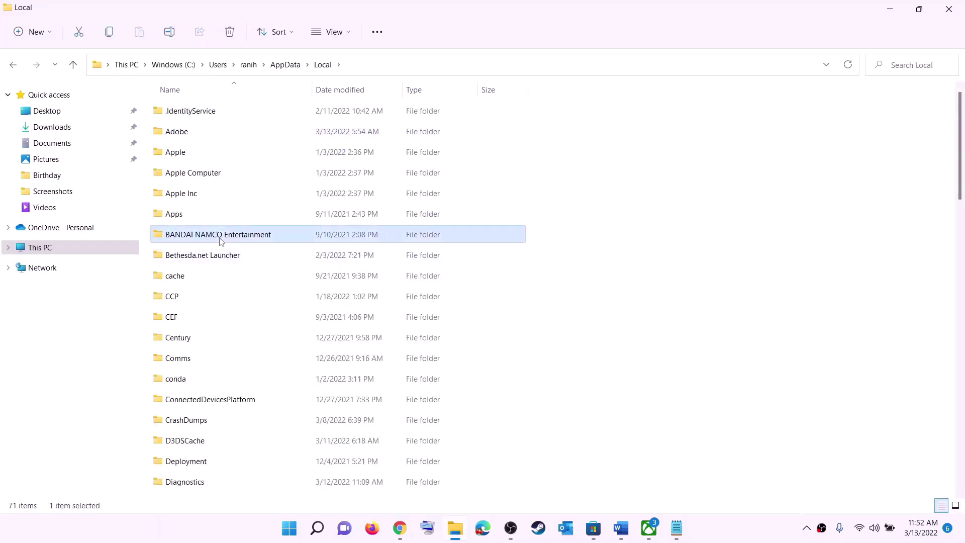
pyautogui.press('p')
pyautogui.click(207, 114)
pyautogui.click(225, 104)
pyautogui.doubleClick(224, 107)
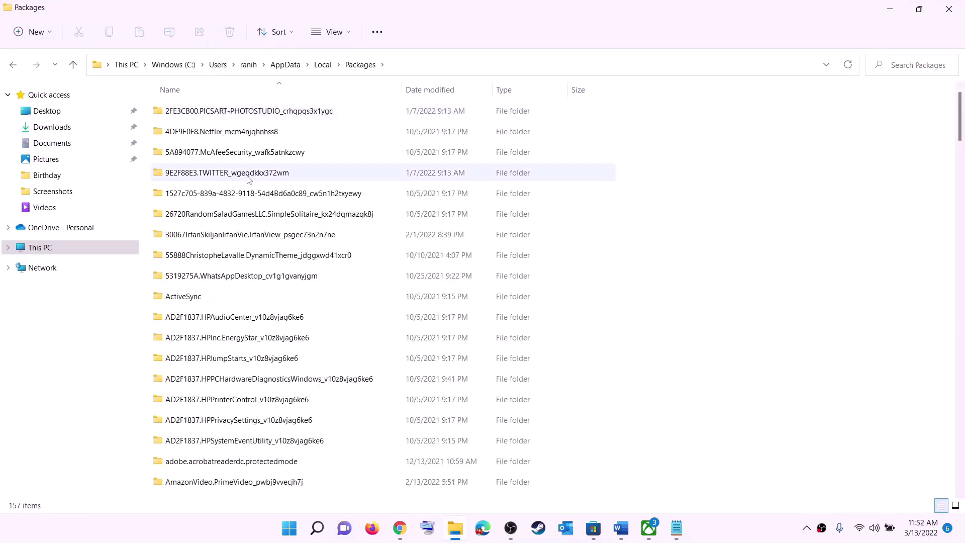
# - Locate the Microsoft.WindowsStore_8wekyb3d8bbwe folder among the packages and open it
pyautogui.scroll(-15, 281, 322)
pyautogui.scroll(-16, 285, 326)
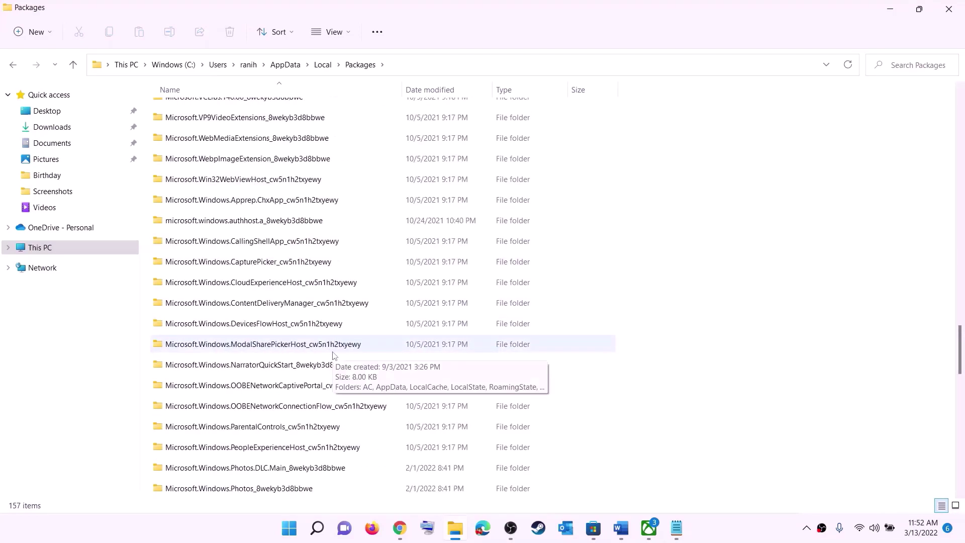
pyautogui.scroll(-6, 333, 355)
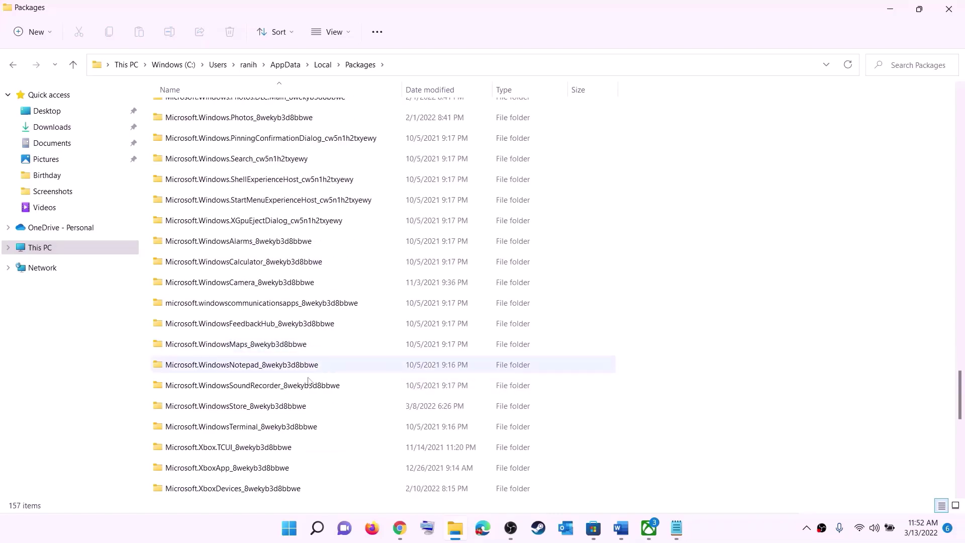
pyautogui.click(217, 410)
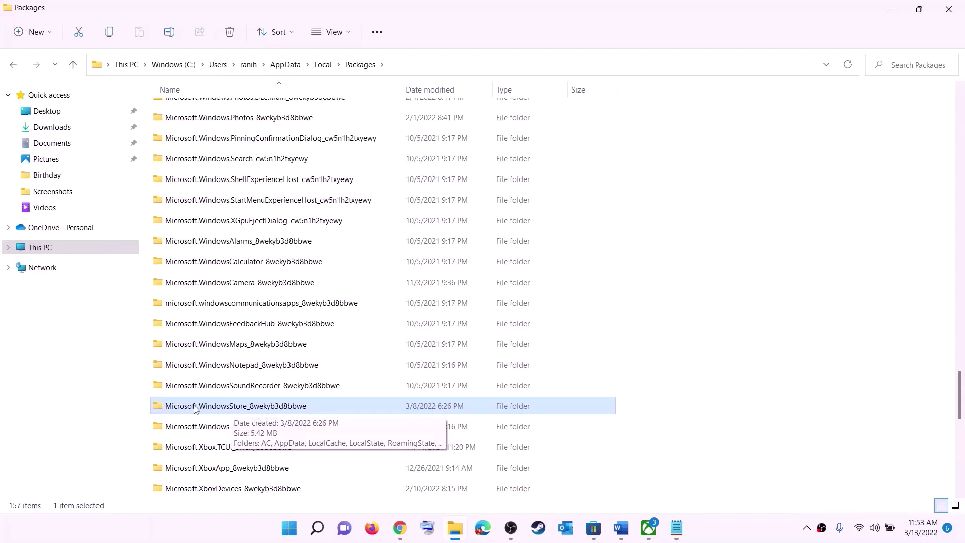
pyautogui.click(250, 410)
pyautogui.click(354, 409)
pyautogui.click(304, 408)
pyautogui.doubleClick(341, 410)
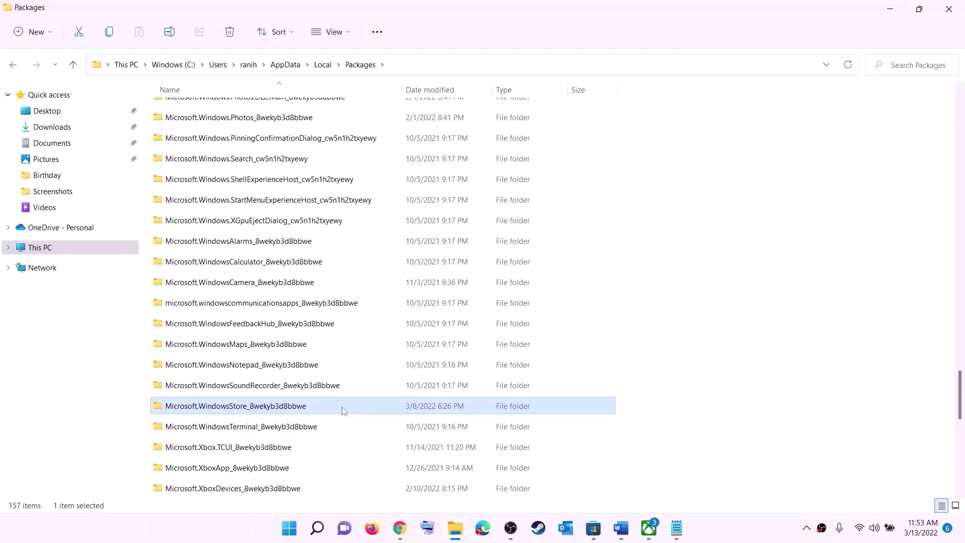
# - Delete the LocalCache folder from the Microsoft Store package folder
pyautogui.click(224, 154)
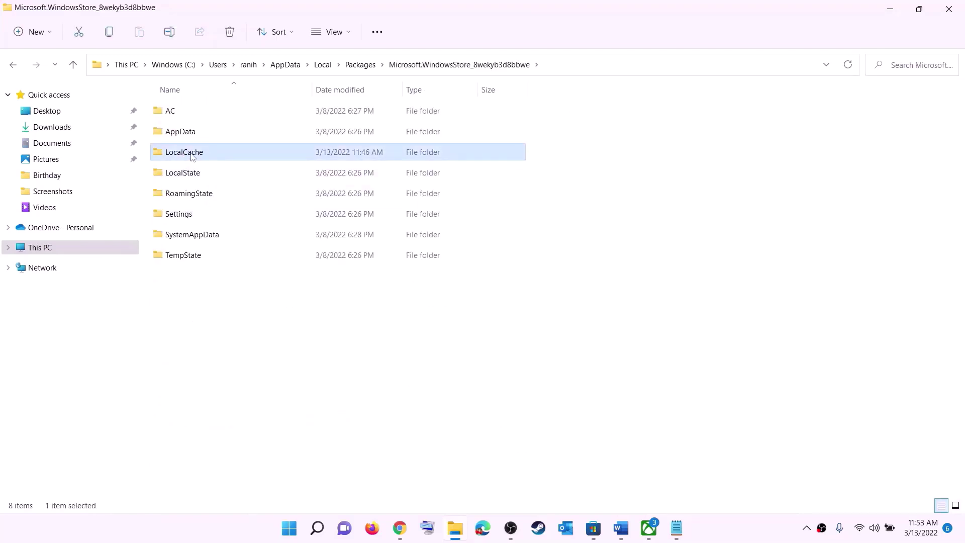
pyautogui.rightClick(193, 156)
pyautogui.click(283, 169)
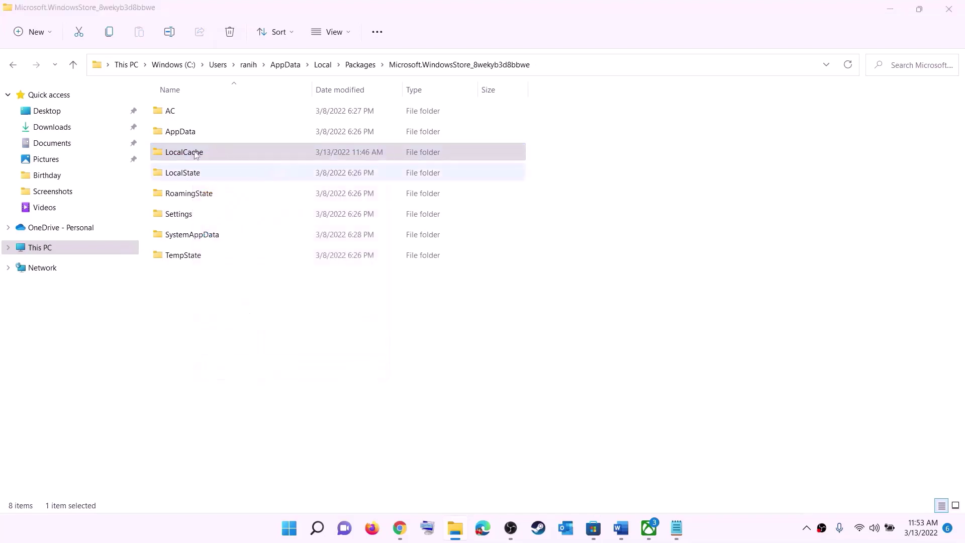
# - Bring up the computer's power options, dismiss them, and close the File Explorer window
pyautogui.press('super')
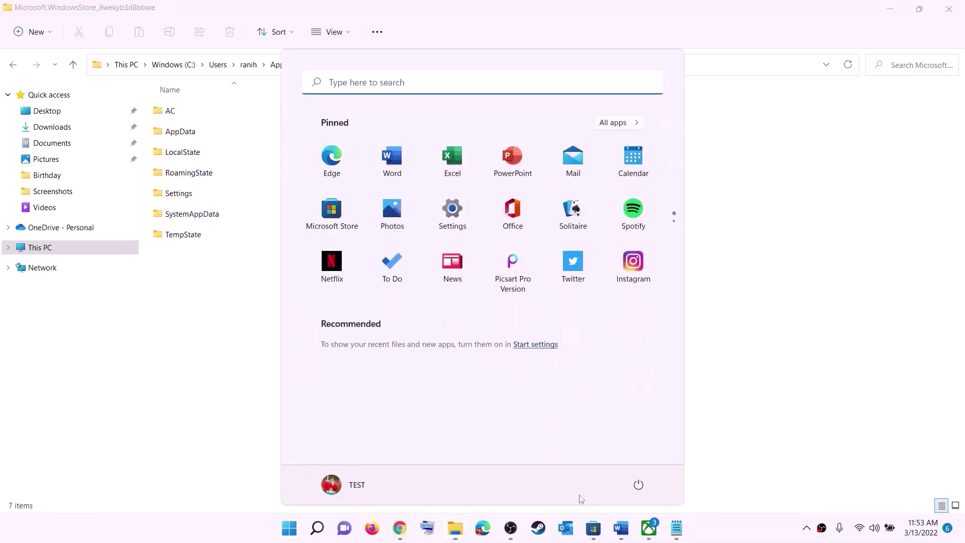
pyautogui.click(638, 484)
pyautogui.press('Escape')
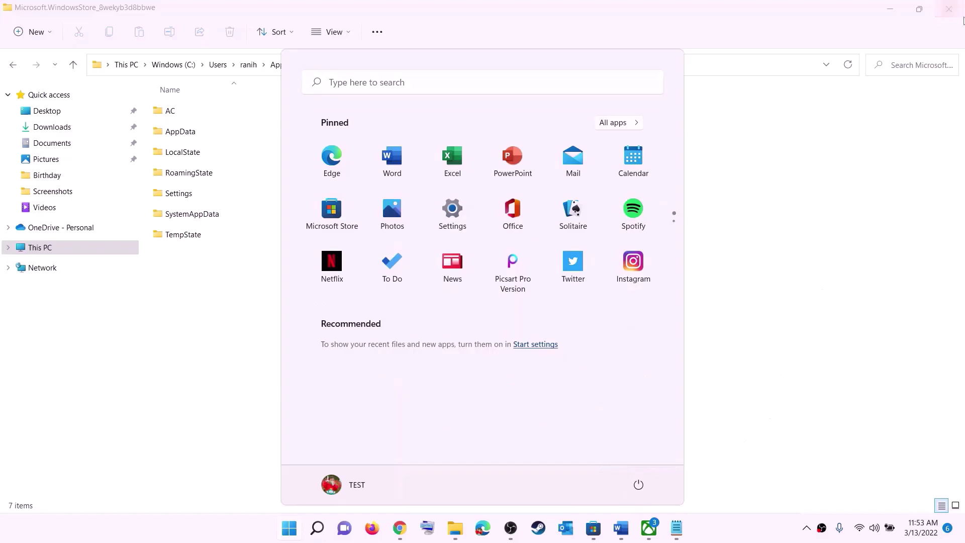
pyautogui.press('Escape')
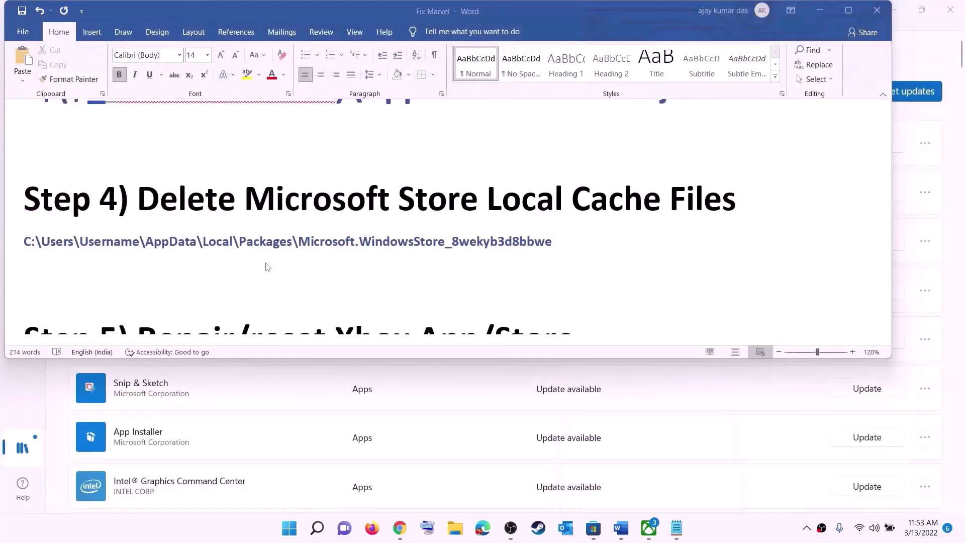
# - Read on to Step 5 in the Word document and highlight "/reset Xbox App/Store" in its heading
pyautogui.scroll(-5, 281, 256)
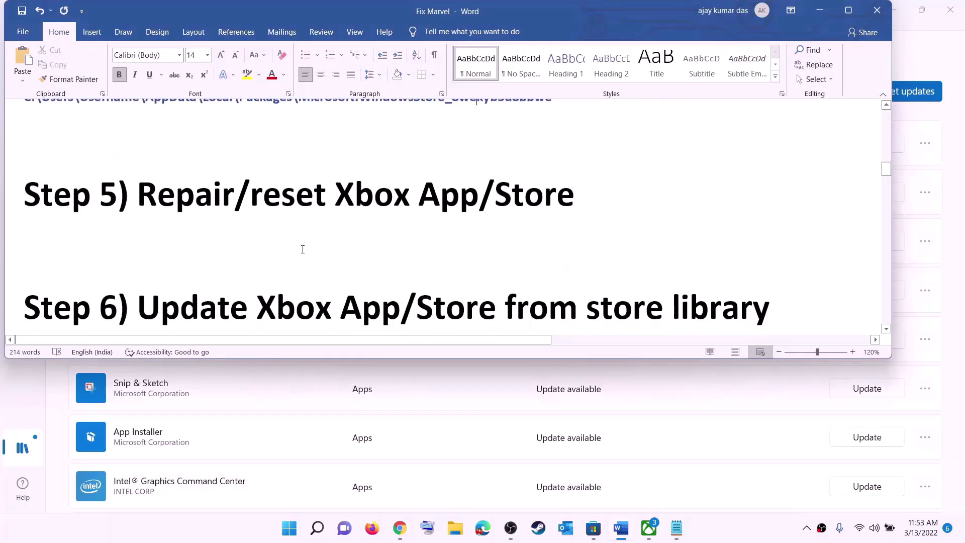
pyautogui.scroll(2, 302, 249)
pyautogui.moveTo(236, 269); pyautogui.dragTo(597, 272)
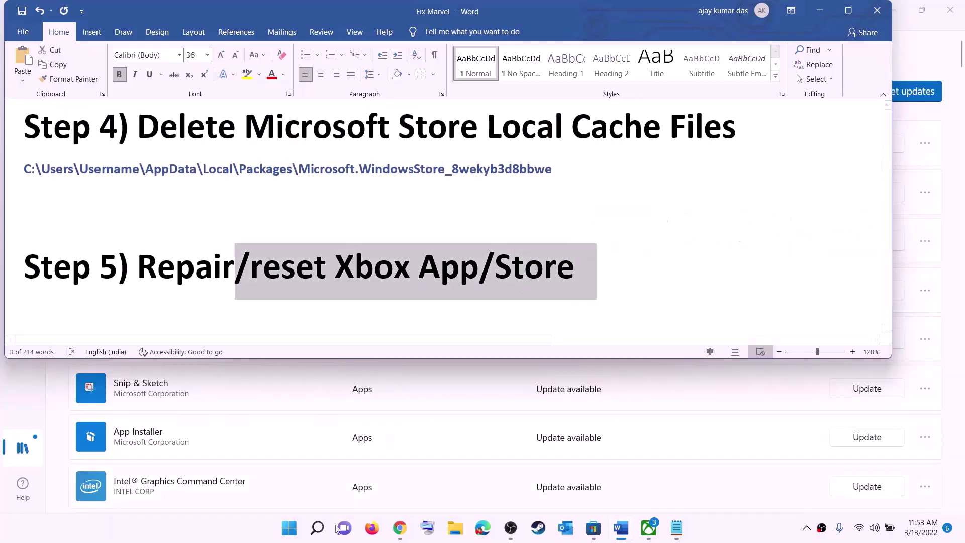
# - Search the computer for "xbox" and open the app settings of the Xbox app
pyautogui.click(288, 528)
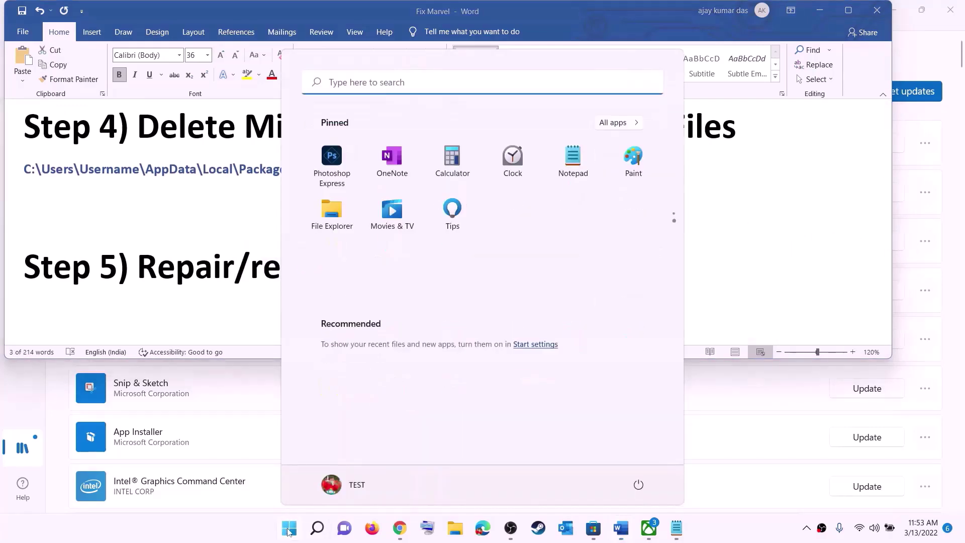
pyautogui.write('xbox')
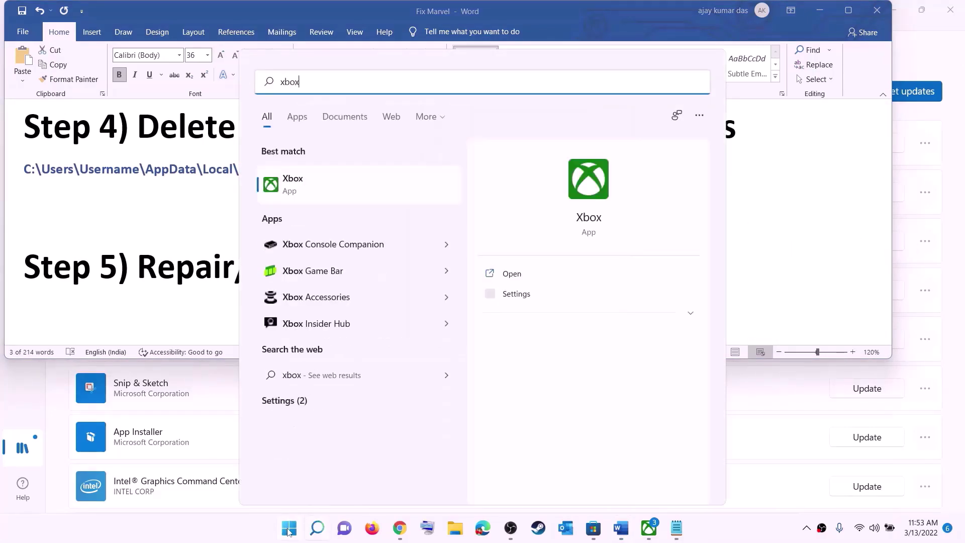
pyautogui.rightClick(301, 188)
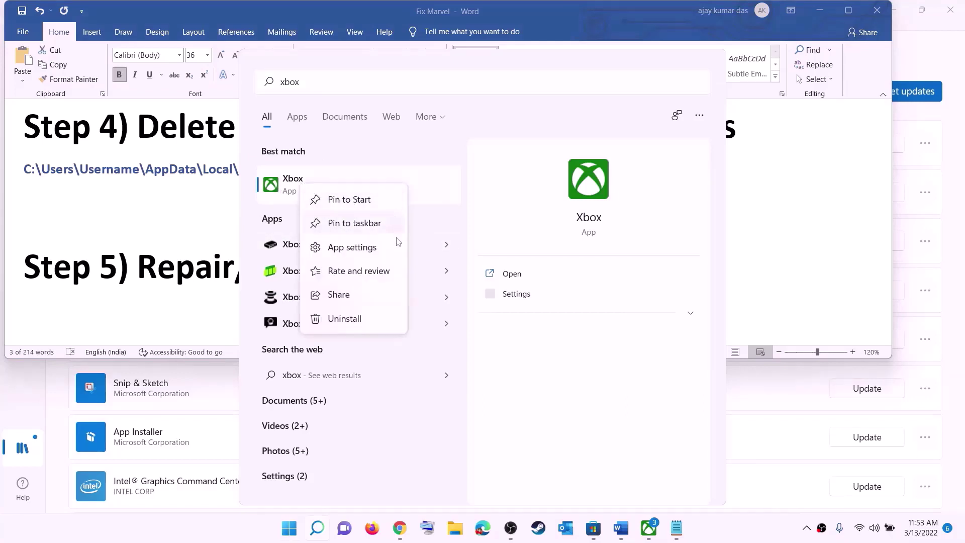
pyautogui.click(362, 252)
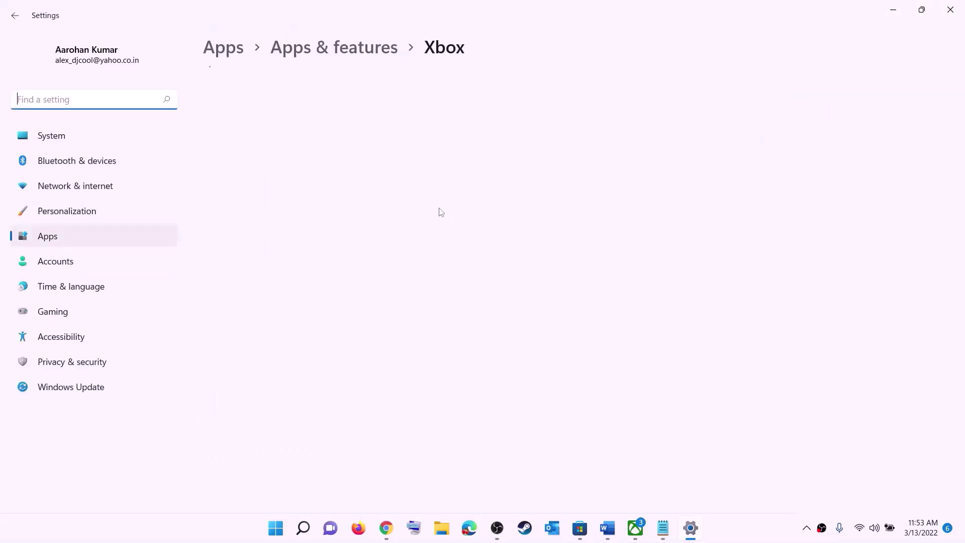
# - Repair the Xbox app, then reset it and confirm deleting its data
pyautogui.scroll(-10, 366, 334)
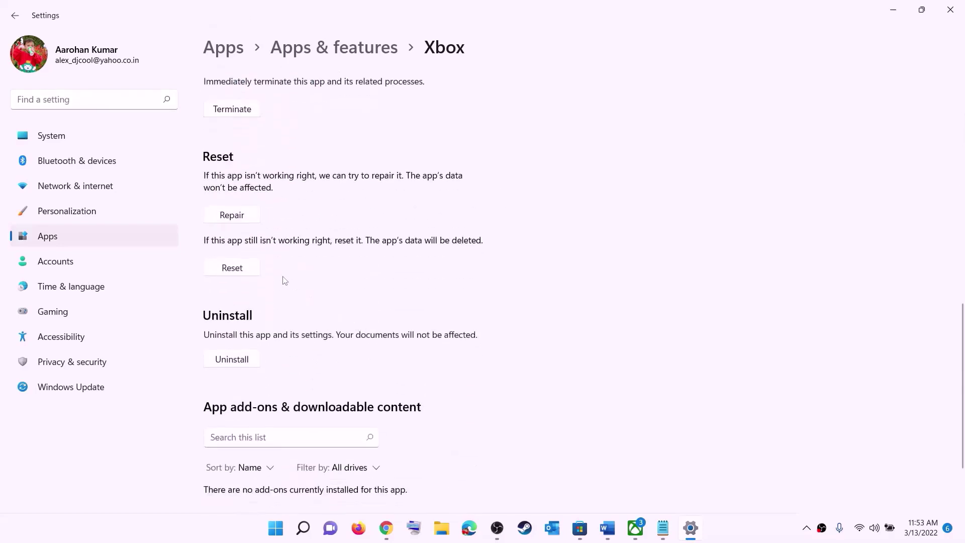
pyautogui.click(231, 216)
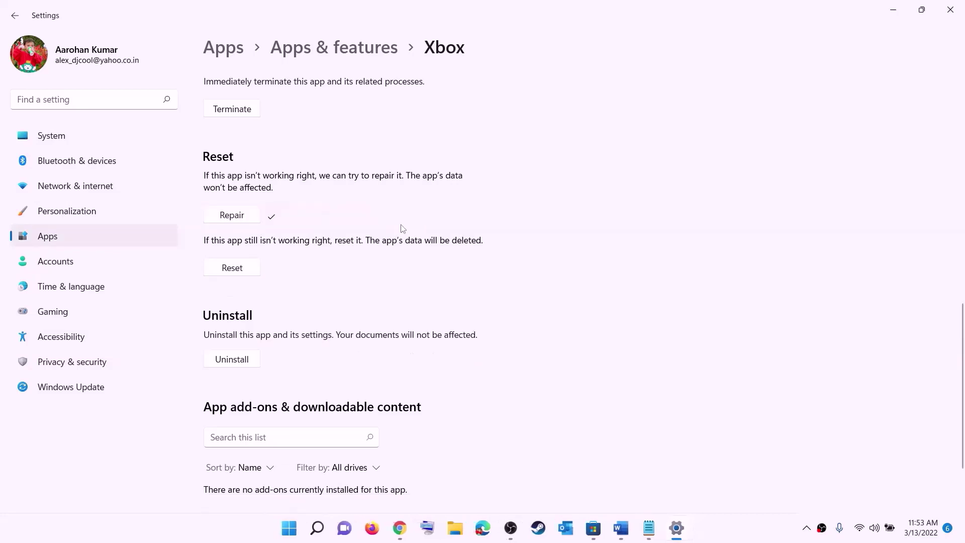
pyautogui.click(237, 275)
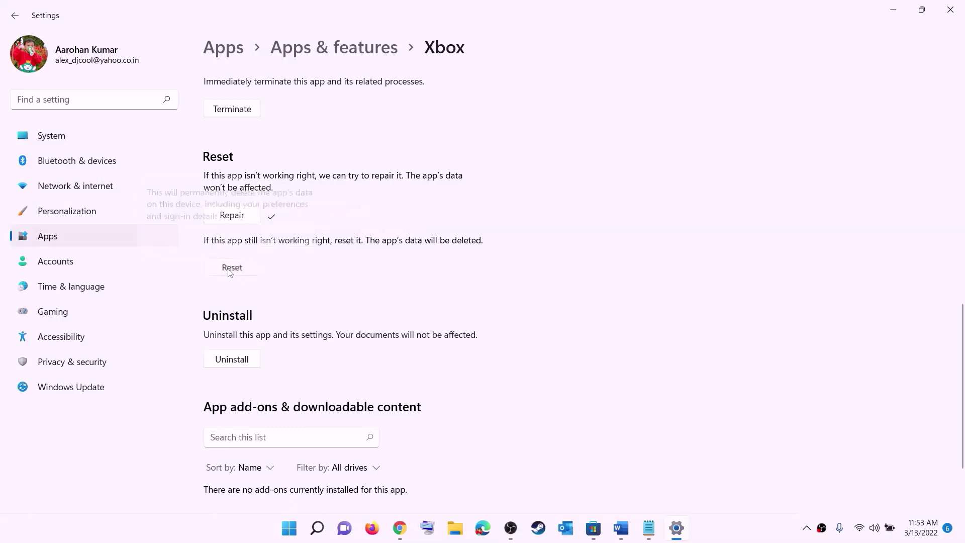
pyautogui.click(288, 237)
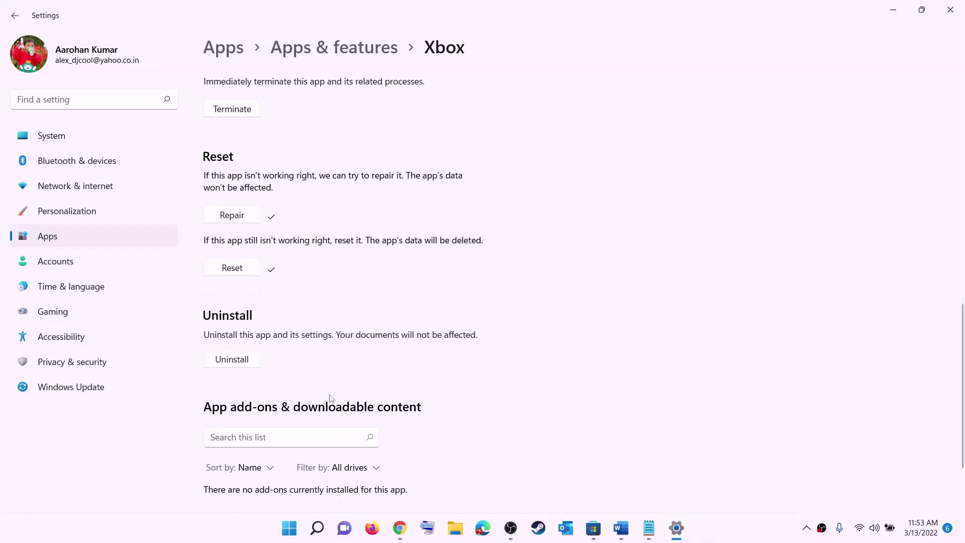
# - Search the computer for "store" and open the app settings of Microsoft Store
pyautogui.click(288, 528)
pyautogui.write('store')
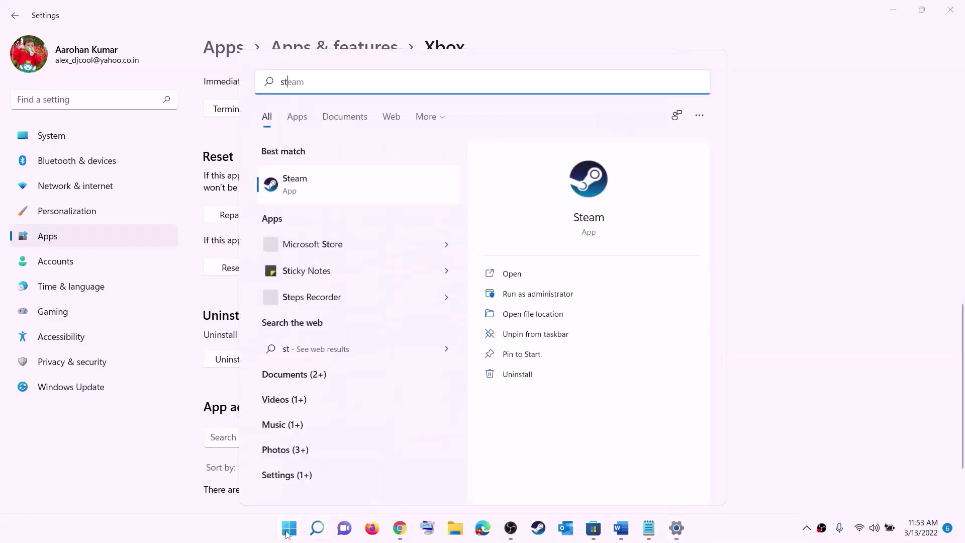
pyautogui.rightClick(312, 193)
pyautogui.click(374, 262)
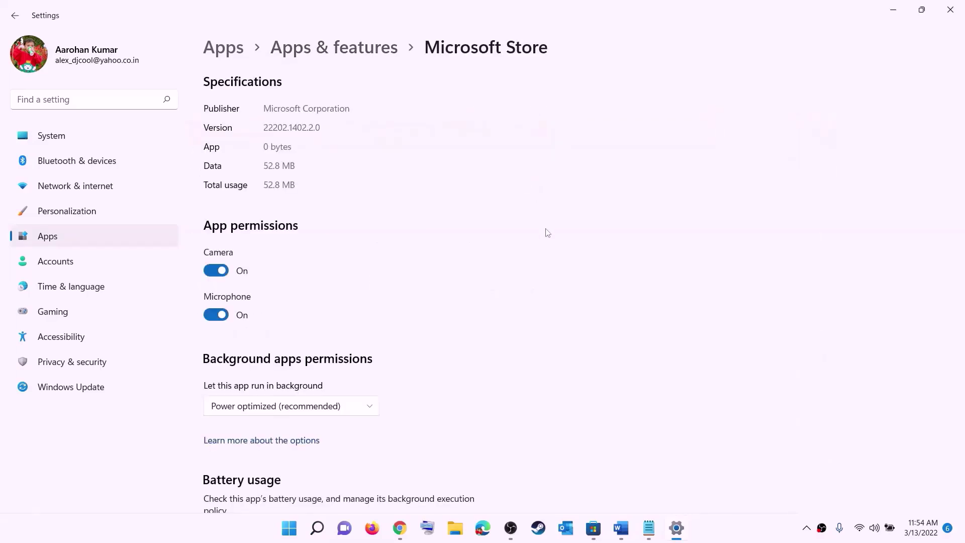
# - Repair Microsoft Store, then reset it and confirm deleting its data
pyautogui.scroll(-10, 302, 370)
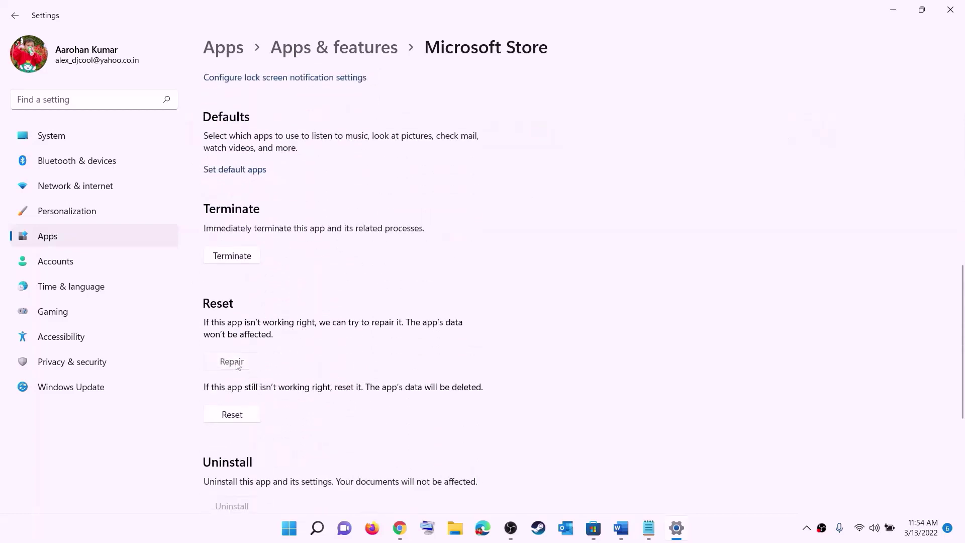
pyautogui.click(236, 363)
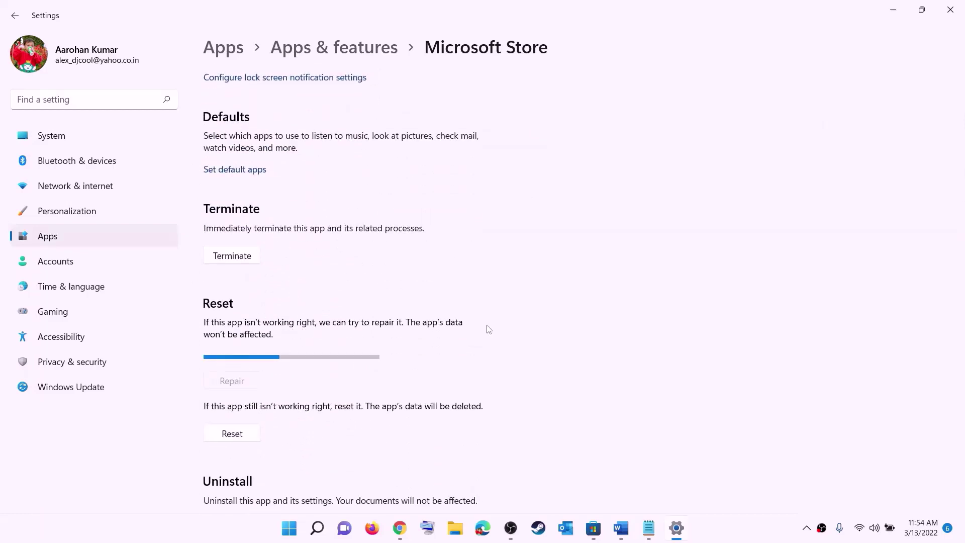
pyautogui.click(239, 436)
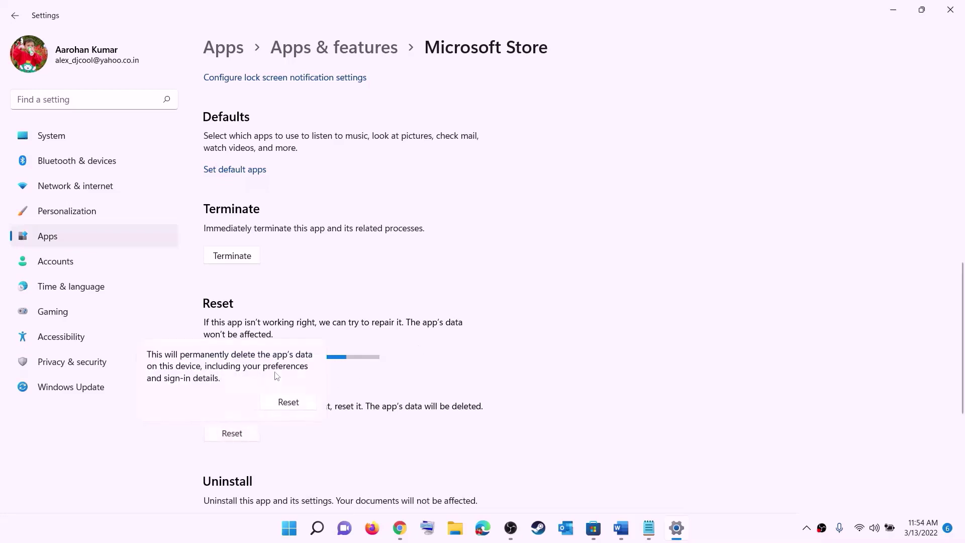
pyautogui.click(288, 402)
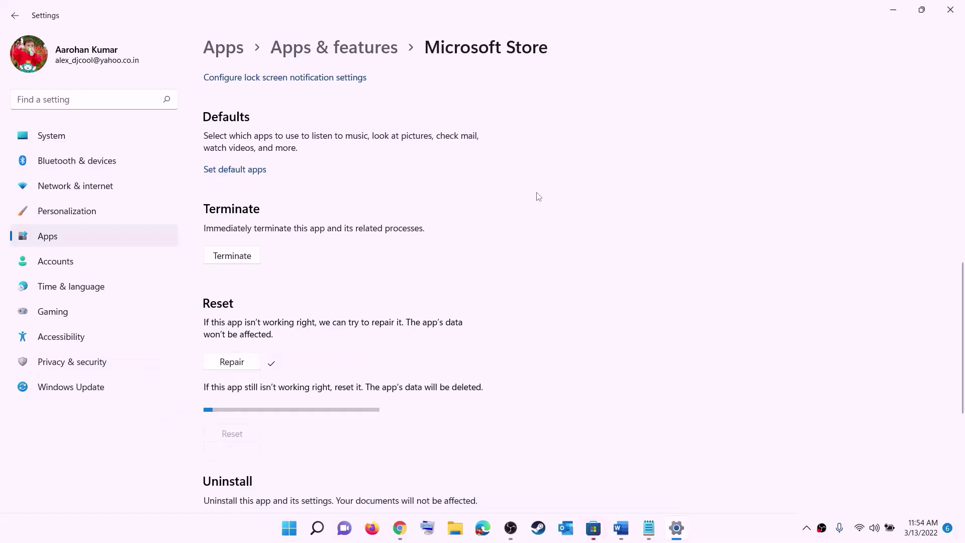
# - Switch to the Word document, read on to Step 6 and highlight "from store library" in its heading
pyautogui.click(623, 528)
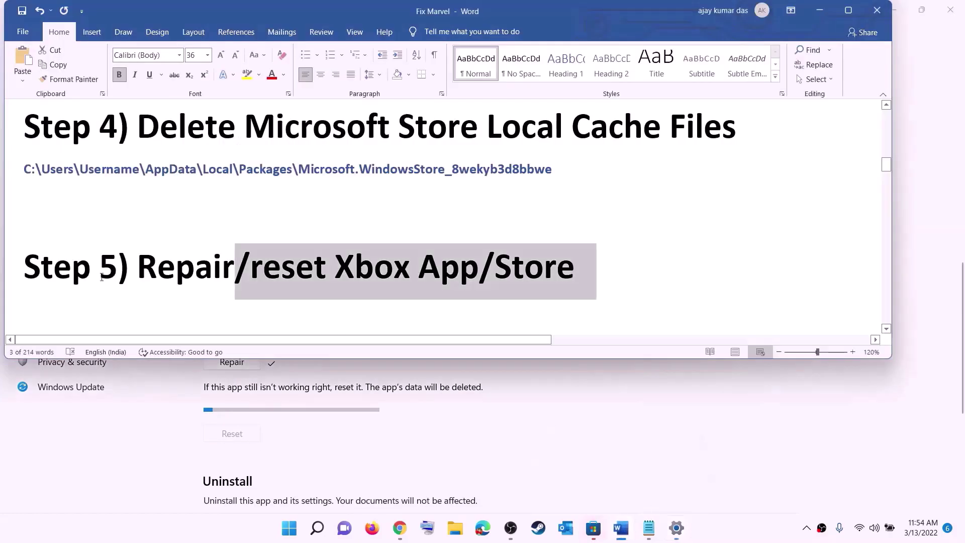
pyautogui.scroll(-2, 166, 264)
pyautogui.moveTo(166, 264); pyautogui.dragTo(766, 261)
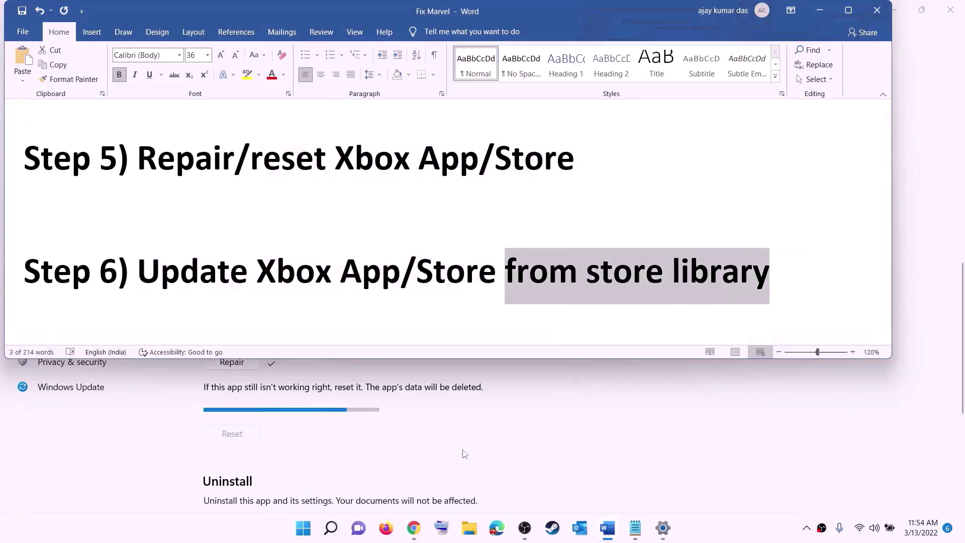
# - Launch Microsoft Store from a search for "store", maximize it and open the Library with the available updates
pyautogui.click(302, 527)
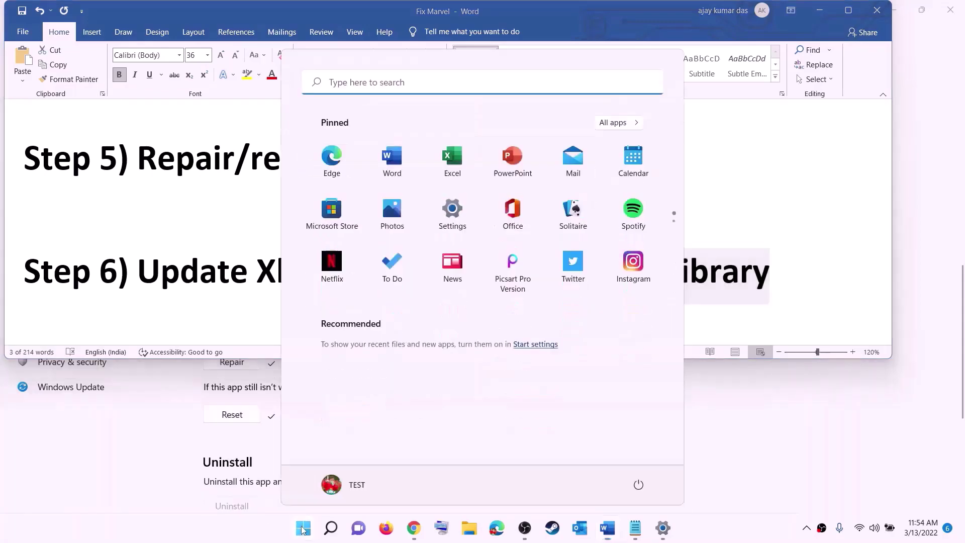
pyautogui.write('store')
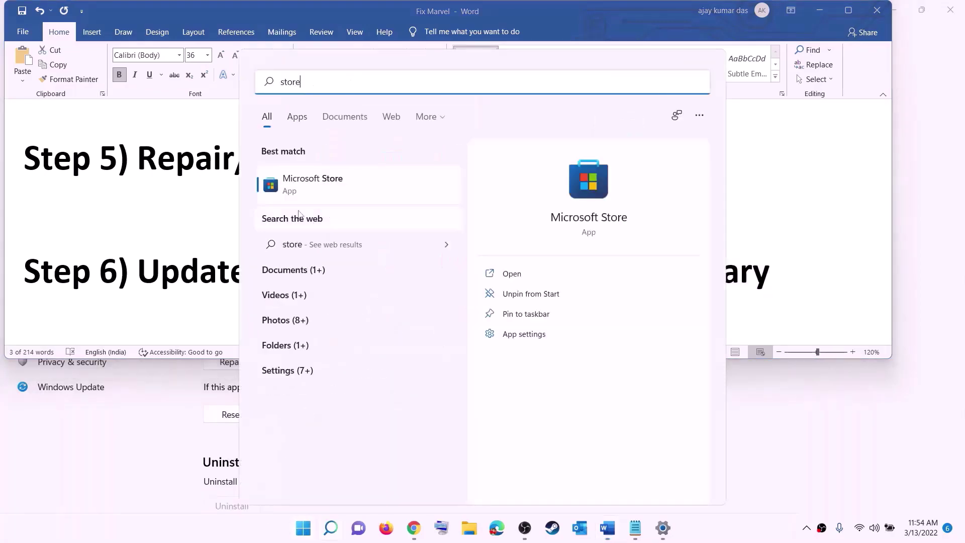
pyautogui.click(291, 188)
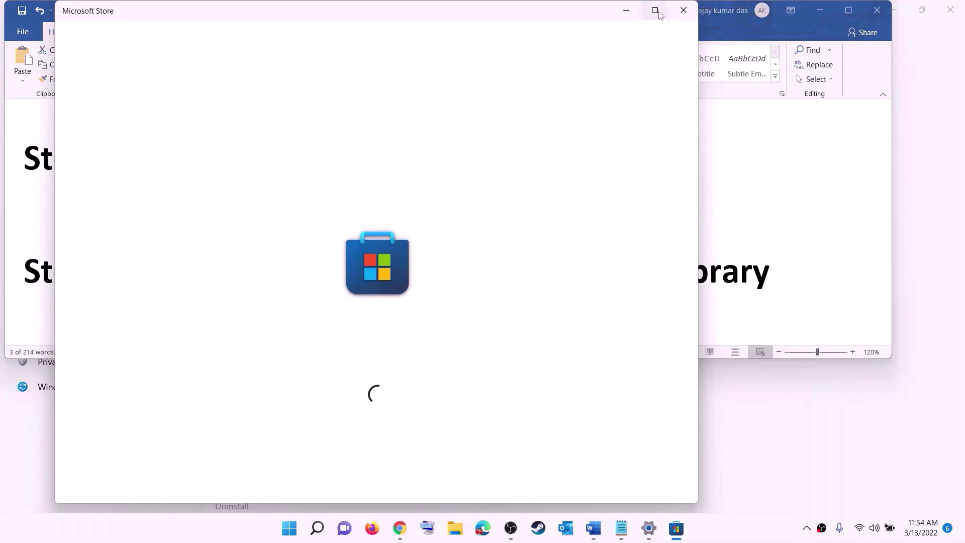
pyautogui.click(656, 14)
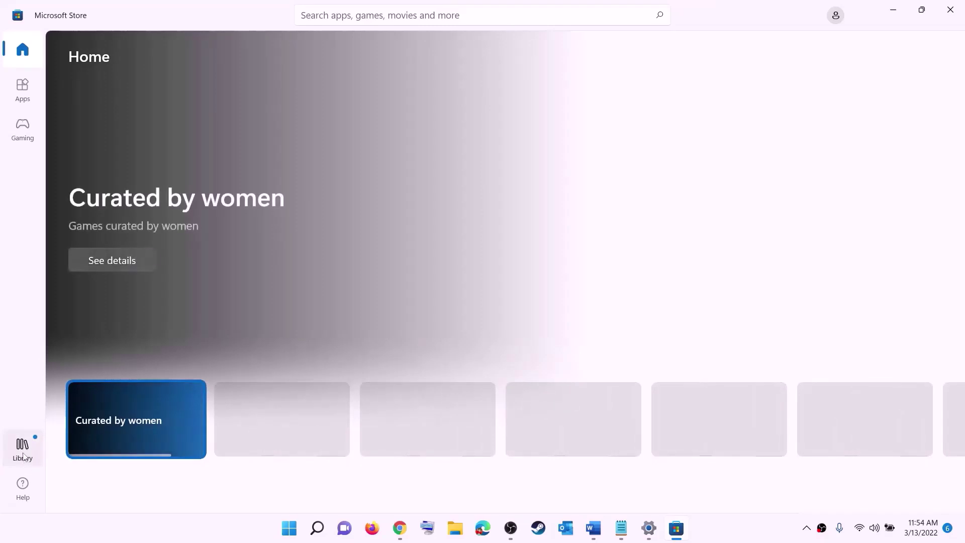
pyautogui.click(23, 454)
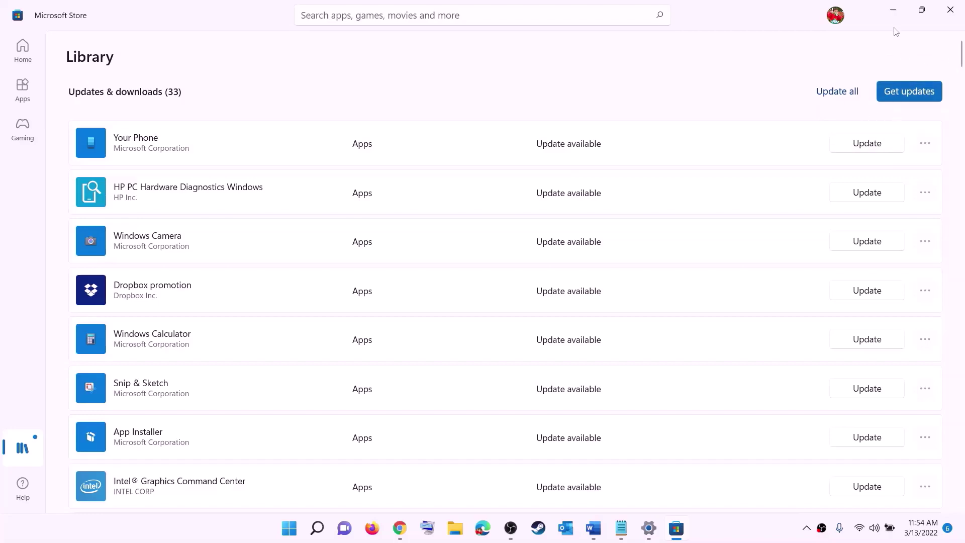
# - Minimize the Store, read on to Step 7 in the Word document and highlight "Xbox identity provider and" in its heading
pyautogui.click(893, 10)
pyautogui.scroll(-2, 192, 290)
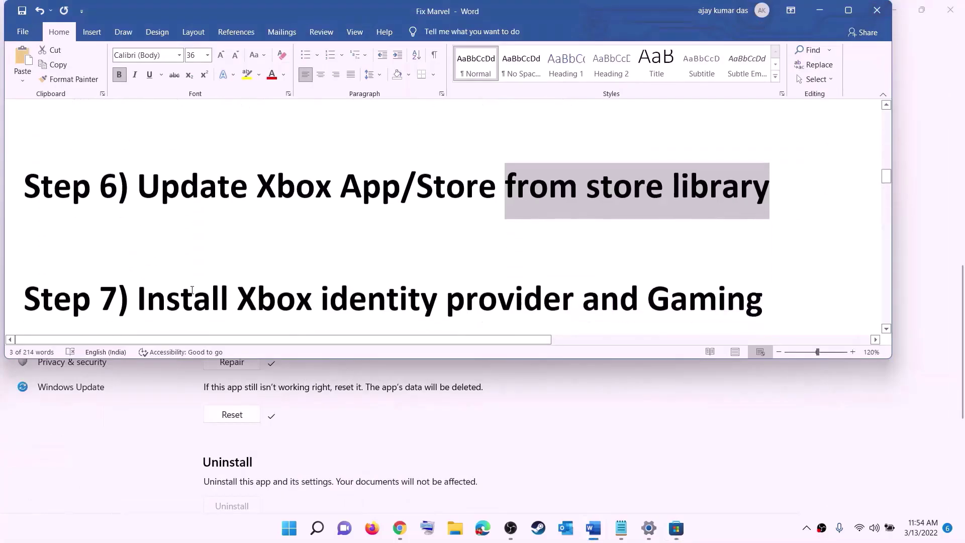
pyautogui.scroll(-2, 192, 290)
pyautogui.moveTo(238, 240); pyautogui.dragTo(645, 241)
pyautogui.scroll(-3, 315, 269)
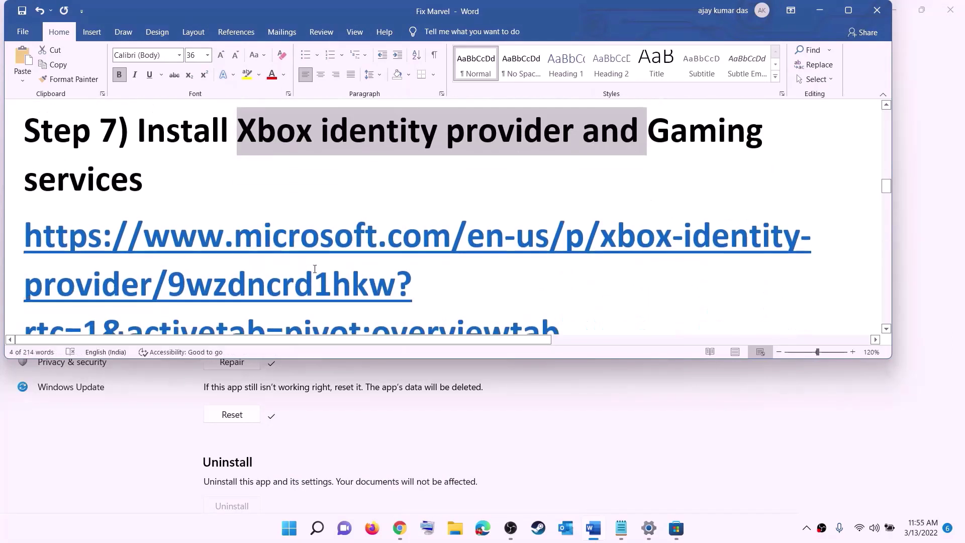
# - Open the Xbox Identity Provider link under Step 7 in the web browser
pyautogui.scroll(-2, 315, 269)
pyautogui.tripleClick(163, 206)
pyautogui.rightClick(164, 203)
pyautogui.click(201, 291)
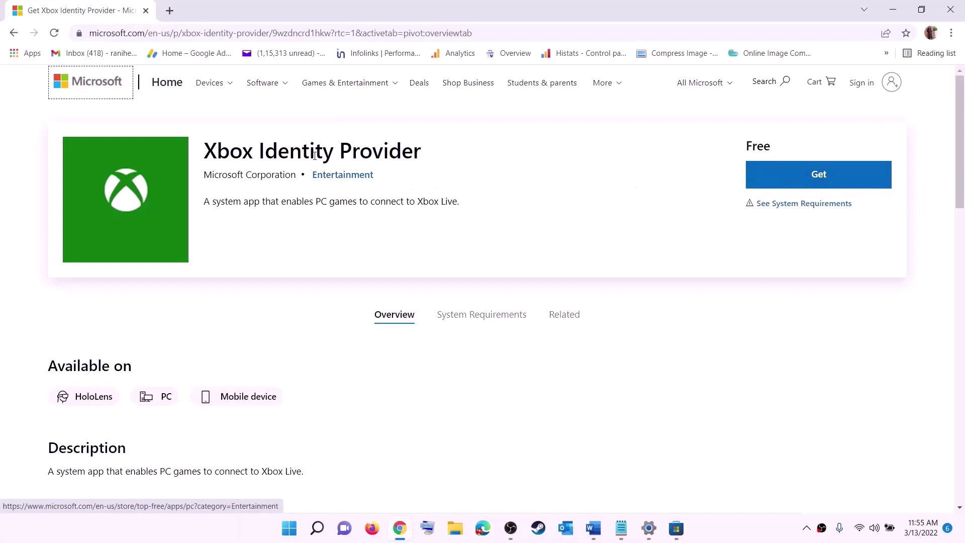
# - Get Xbox Identity Provider from its web page, allow it to open in Microsoft Store, and highlight the app's name there
pyautogui.click(815, 179)
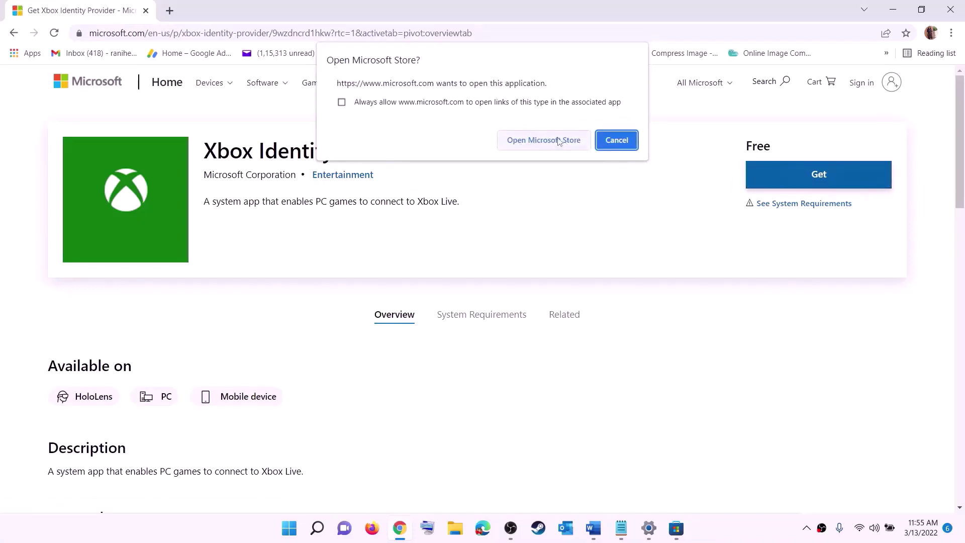
pyautogui.click(539, 144)
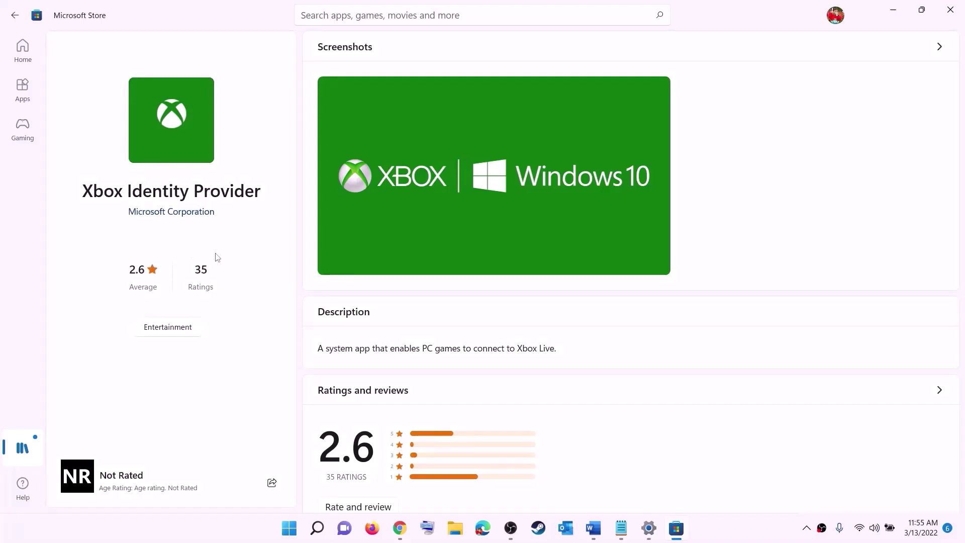
pyautogui.moveTo(83, 194); pyautogui.dragTo(260, 186)
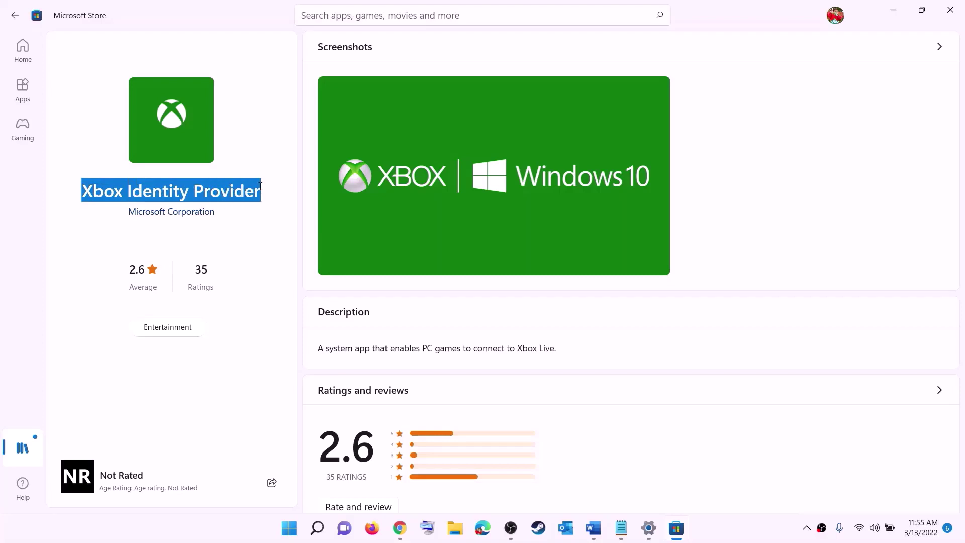
pyautogui.click(162, 245)
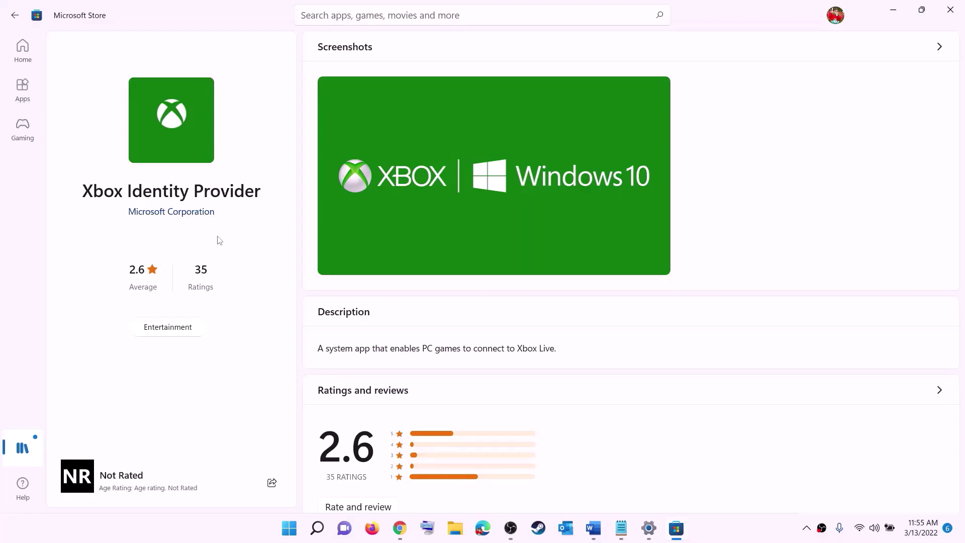
# - Return to the Word document and copy the command "get-appxpackage Microsoft.GamingServices | remove-AppxPackage -allusers"
pyautogui.hotkey('alt', 'Tab')
pyautogui.click(593, 527)
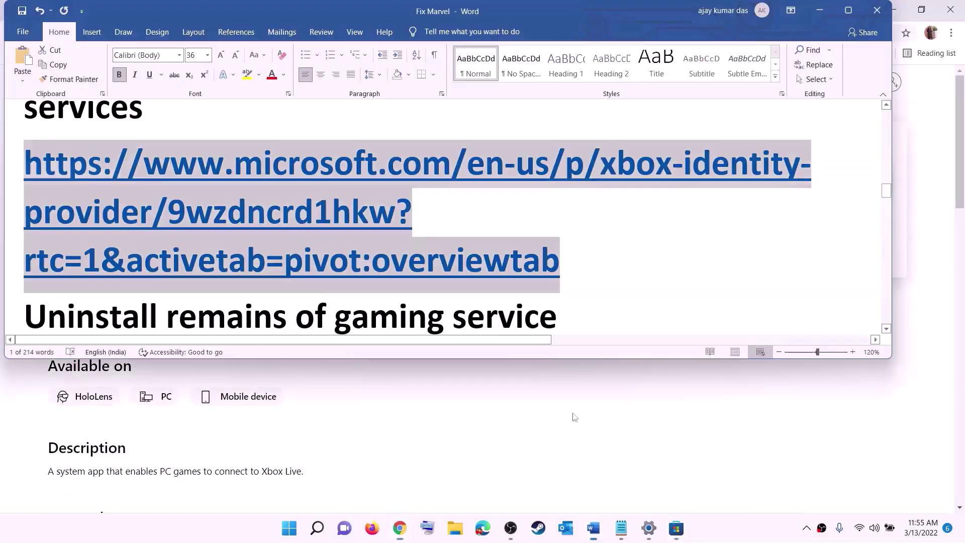
pyautogui.scroll(-5, 352, 227)
pyautogui.click(357, 243)
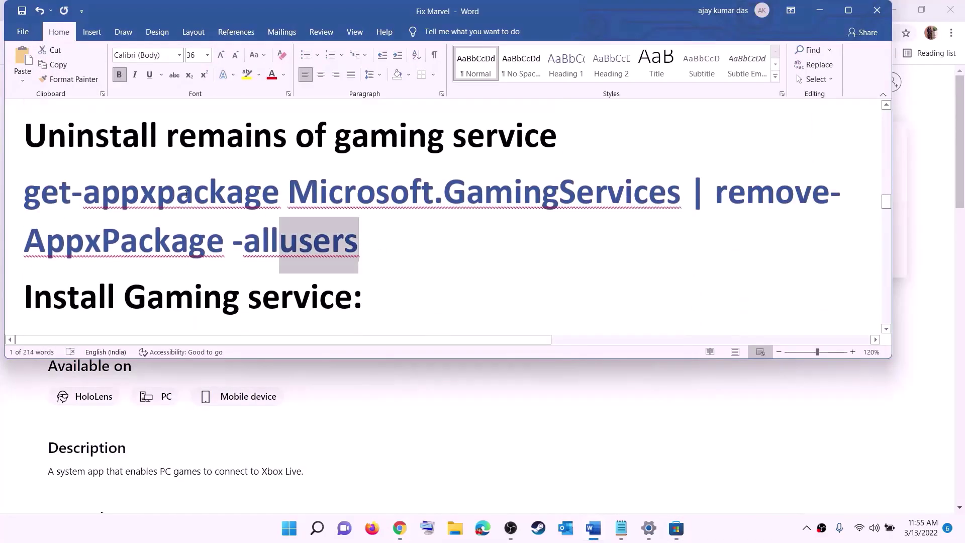
pyautogui.tripleClick(263, 215)
pyautogui.rightClick(104, 211)
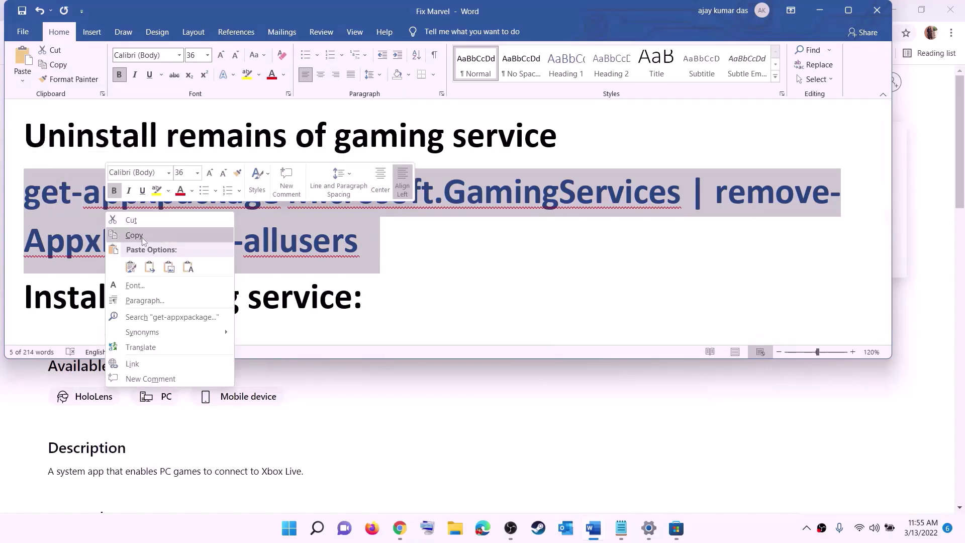
pyautogui.click(134, 235)
# - Search Windows for "powershell", run Windows PowerShell as administrator and allow it to make changes to the device
pyautogui.click(290, 532)
pyautogui.write('powershe')
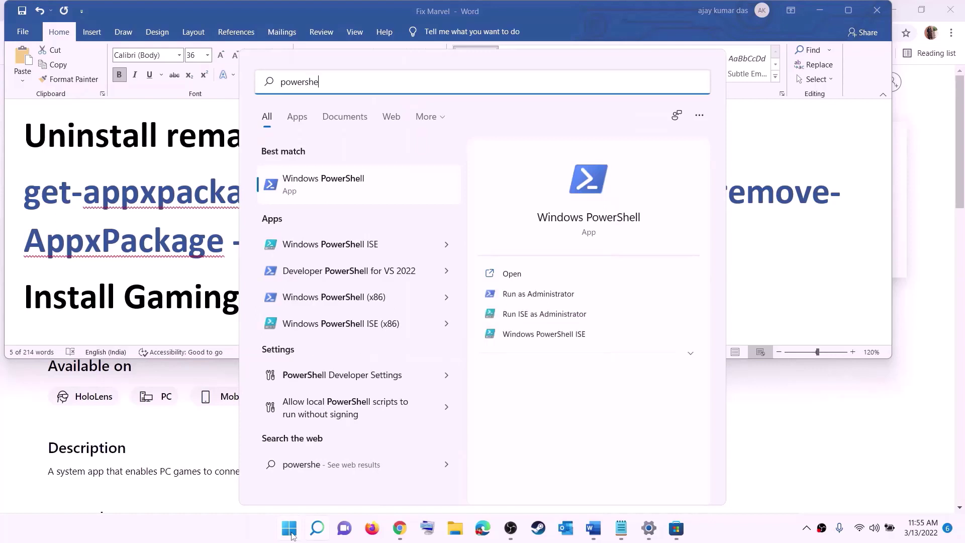
pyautogui.write('ll')
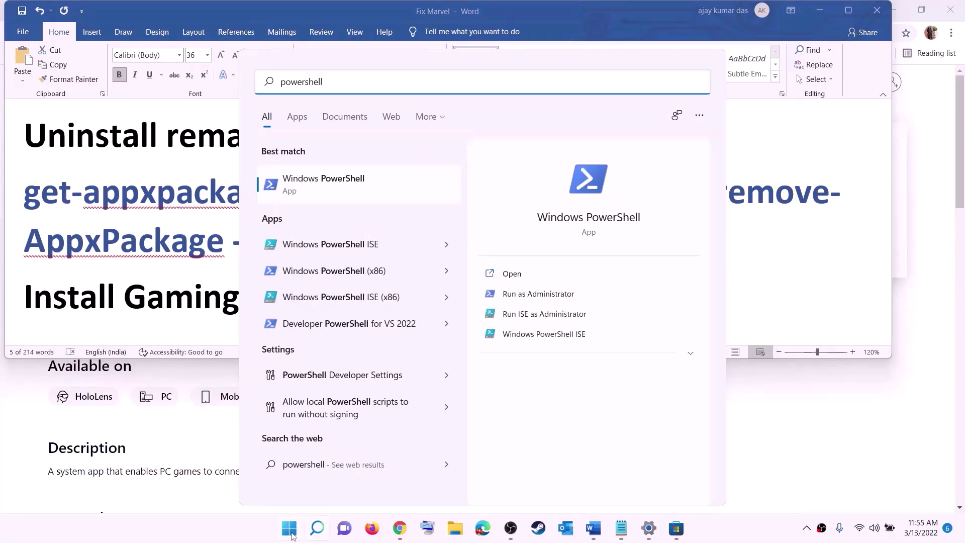
pyautogui.rightClick(333, 193)
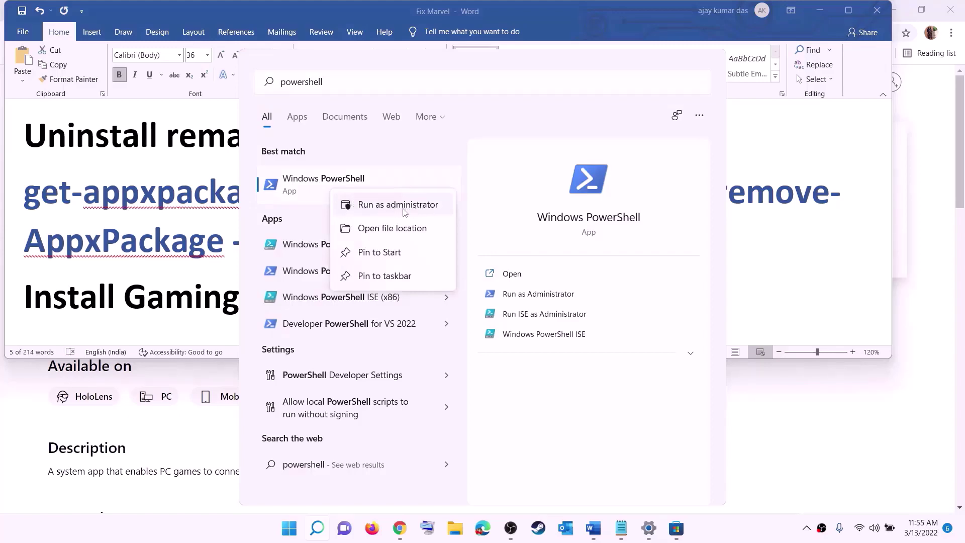
pyautogui.click(403, 206)
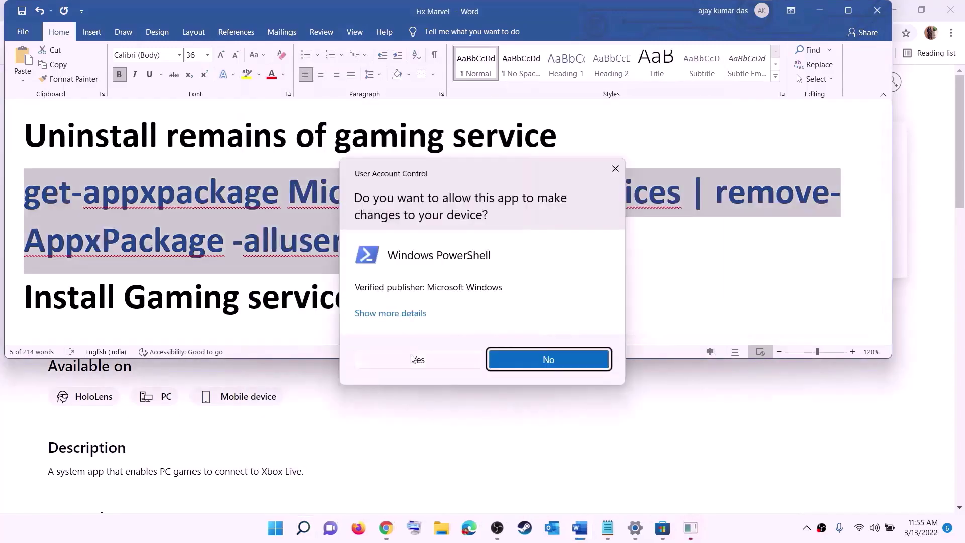
pyautogui.click(424, 363)
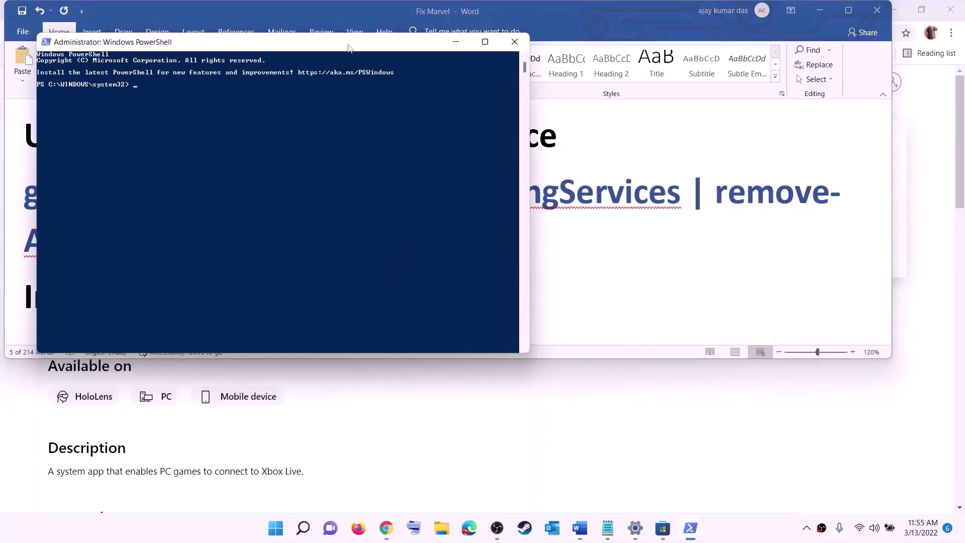
# - Run the copied command "get-appxpackage Microsoft.GamingServices | remove-AppxPackage -allusers" in PowerShell
pyautogui.moveTo(347, 49); pyautogui.dragTo(449, 110)
pyautogui.hotkey('ctrl', 'v')
pyautogui.press('Return')
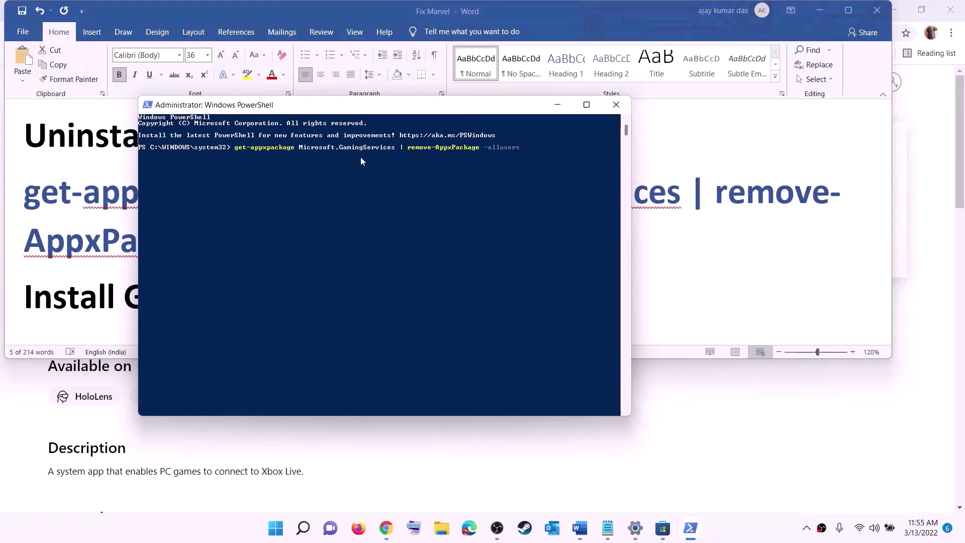
# - Copy the command under "Install Gaming service:" in the Word document, run it in PowerShell and allow the Gaming Services installation
pyautogui.click(129, 233)
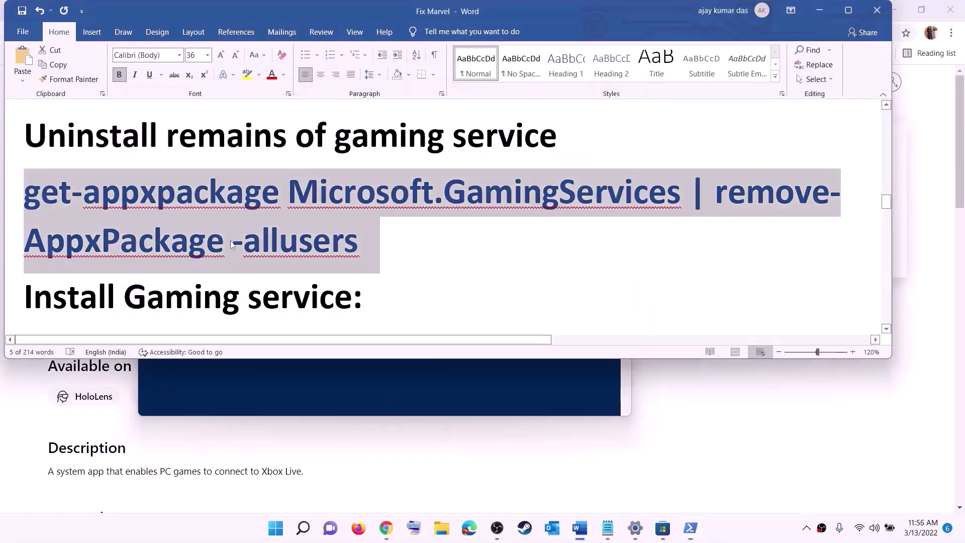
pyautogui.scroll(-3, 503, 263)
pyautogui.moveTo(503, 263); pyautogui.dragTo(1, 229)
pyautogui.rightClick(107, 228)
pyautogui.click(131, 252)
pyautogui.hotkey('alt', 'Tab')
pyautogui.rightClick(288, 216)
pyautogui.press('Return')
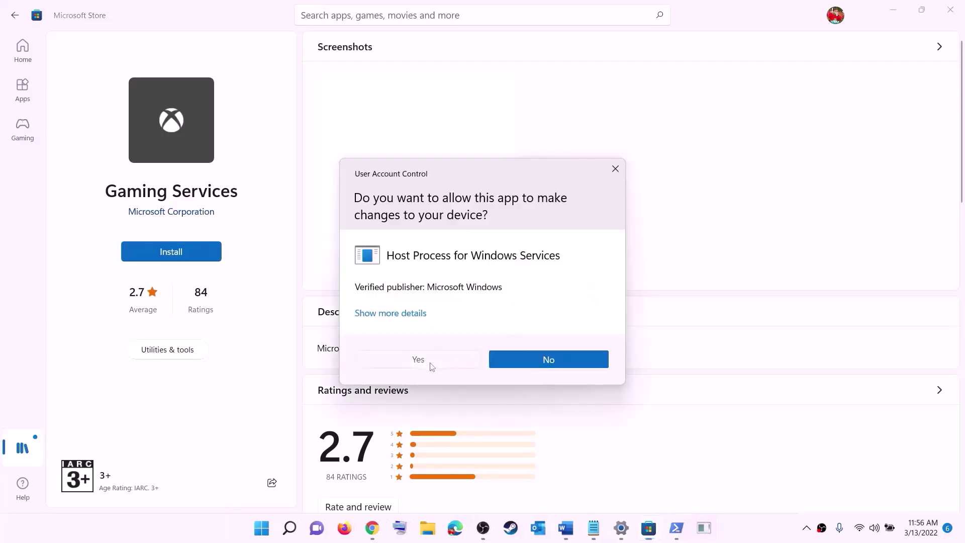
pyautogui.click(429, 365)
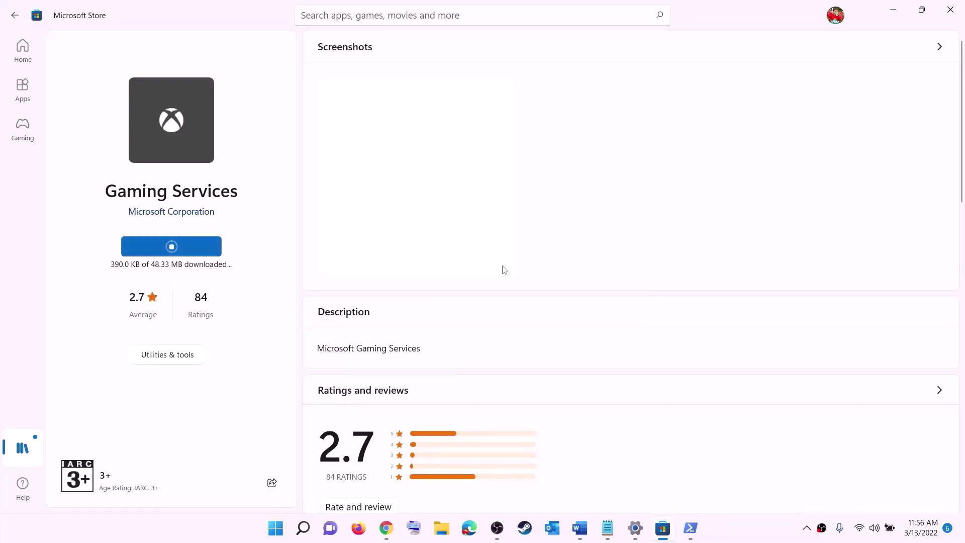
# - Read on to the list of Xbox services in the Word document, then find and open the Windows Services app
pyautogui.click(579, 527)
pyautogui.scroll(-5, 318, 260)
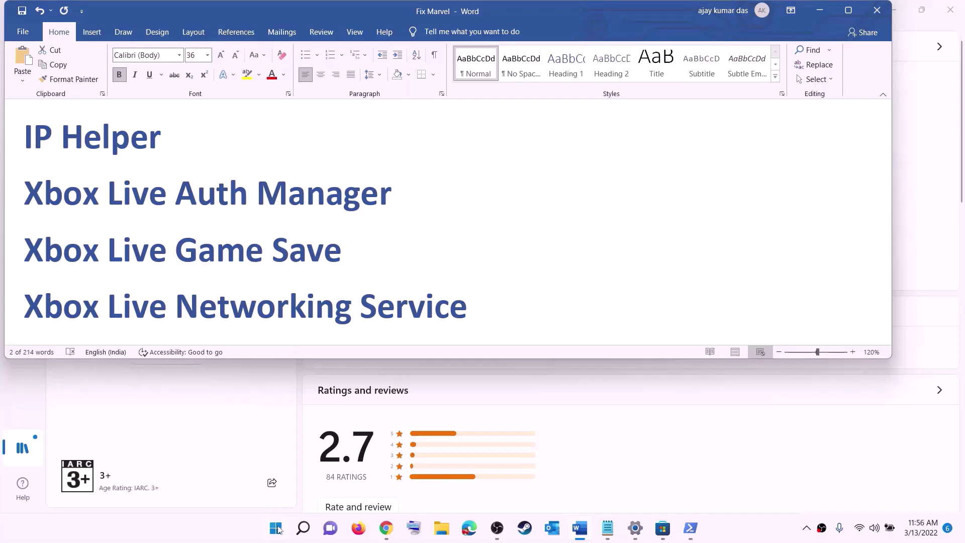
pyautogui.click(276, 528)
pyautogui.write('serv')
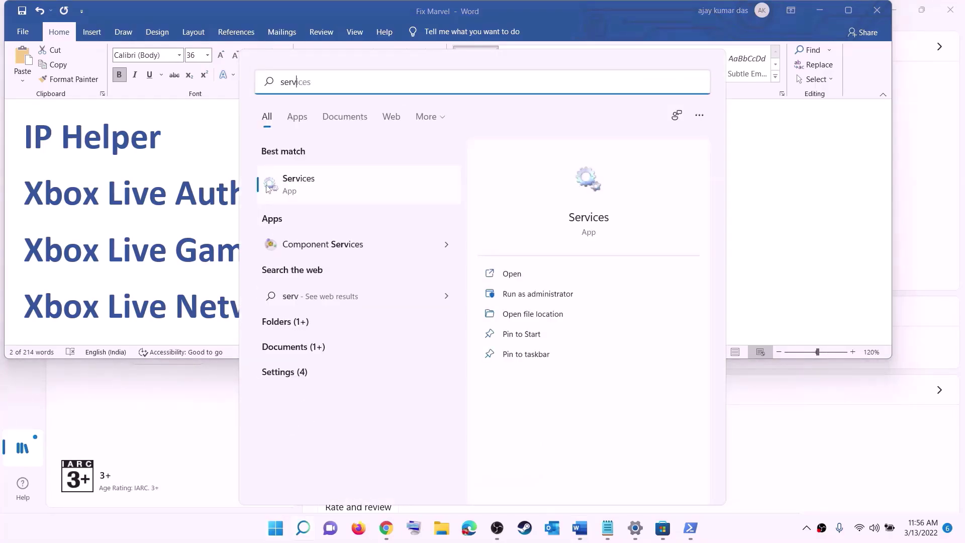
pyautogui.write('ic')
pyautogui.click(281, 186)
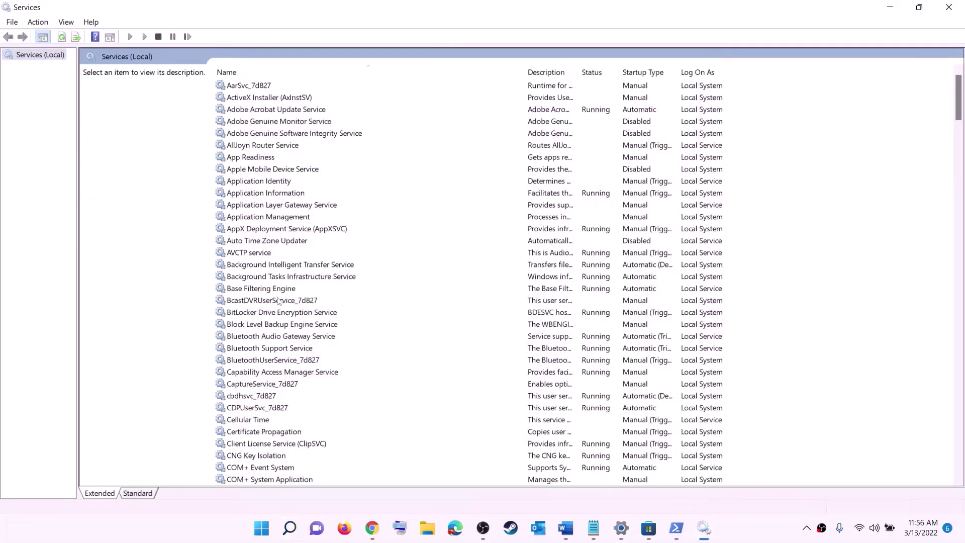
# - Find the IP Helper service, set its startup type to Automatic and save its properties
pyautogui.click(278, 300)
pyautogui.press('i')
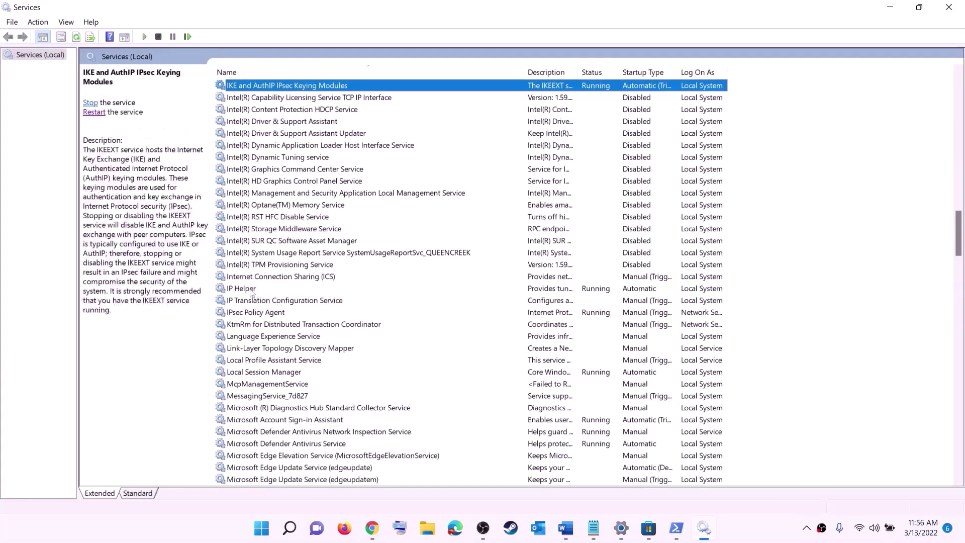
pyautogui.press('p')
pyautogui.doubleClick(290, 290)
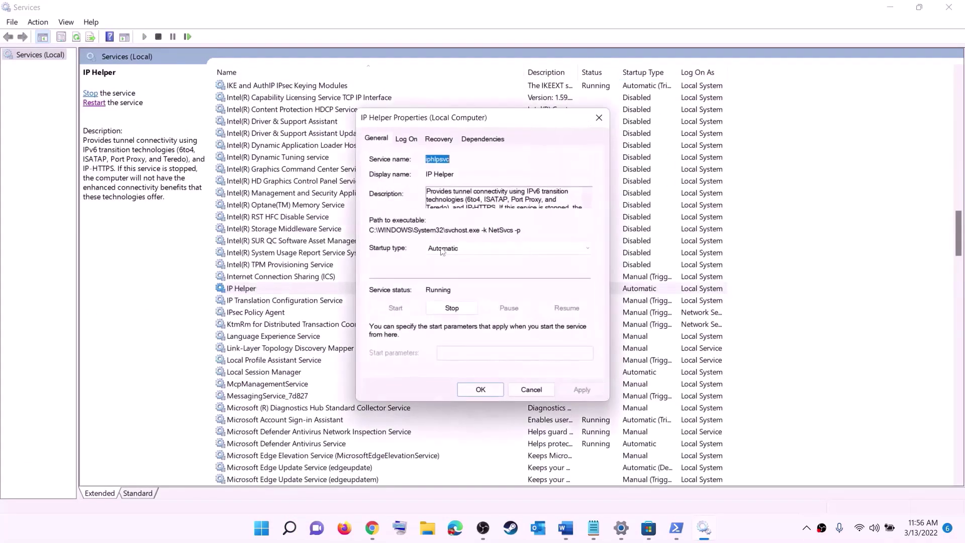
pyautogui.click(441, 249)
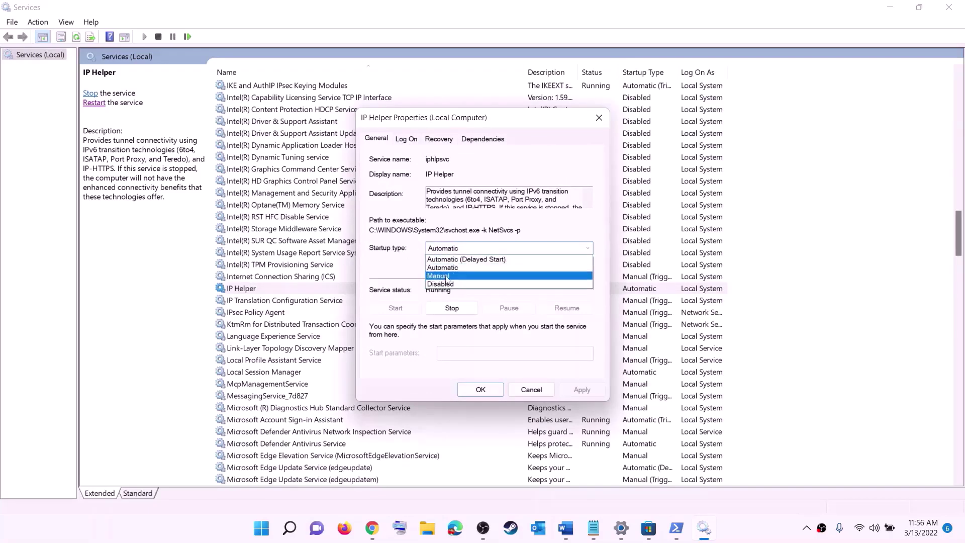
pyautogui.click(503, 268)
pyautogui.click(581, 389)
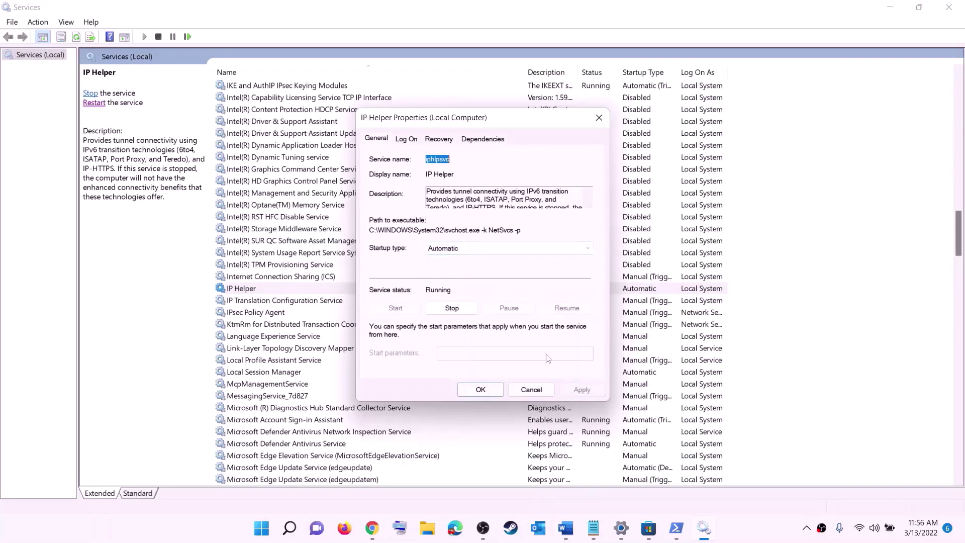
pyautogui.click(492, 389)
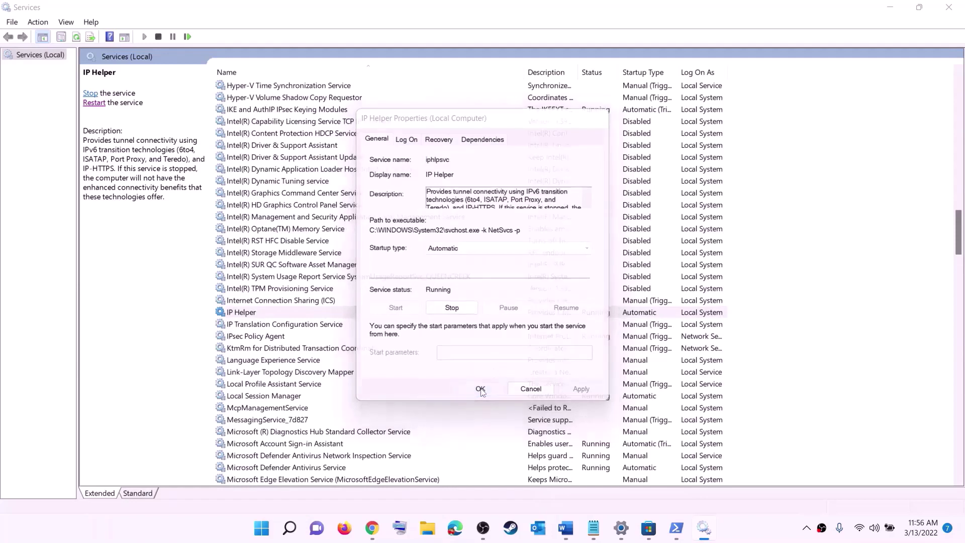
# - Find the Xbox Accessory Management Service, set its startup type to Automatic and save its properties
pyautogui.click(299, 361)
pyautogui.press('x')
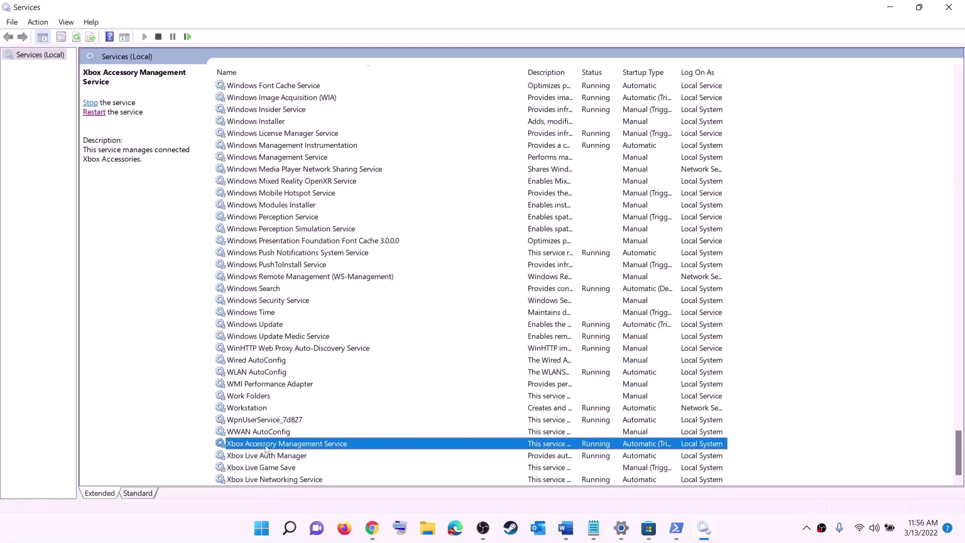
pyautogui.doubleClick(266, 447)
pyautogui.click(469, 250)
pyautogui.click(454, 266)
pyautogui.click(581, 392)
pyautogui.click(482, 391)
# - Set the Xbox Live Auth Manager service's startup type to Automatic and save its properties
pyautogui.press('Down')
pyautogui.press('Return')
pyautogui.click(475, 264)
pyautogui.click(455, 289)
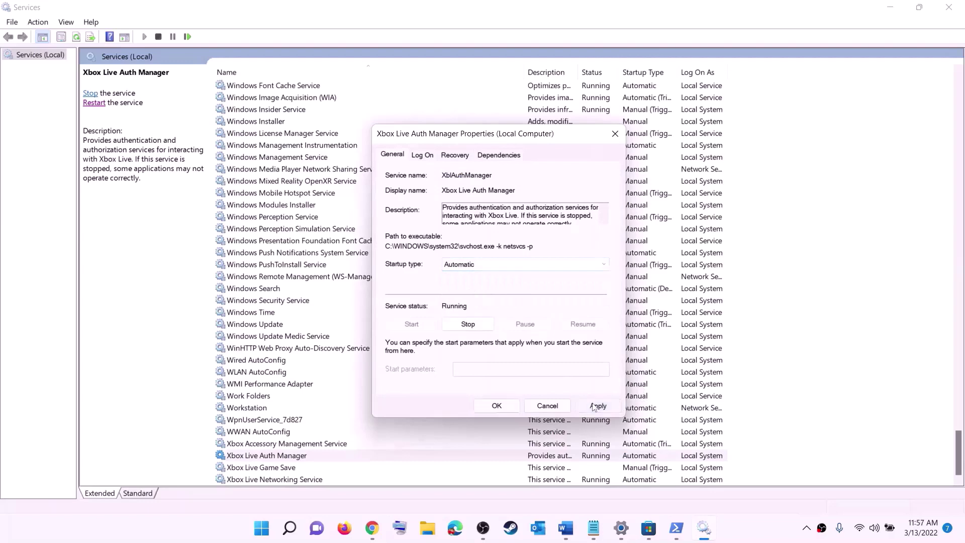
pyautogui.click(593, 407)
pyautogui.click(496, 406)
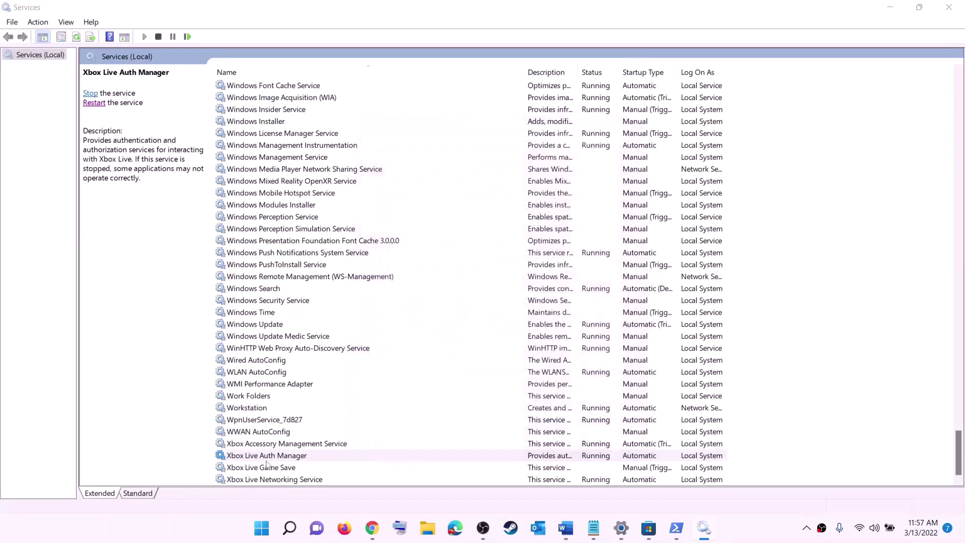
# - Set the Xbox Live Game Save service's startup type to Automatic and start the service
pyautogui.press('Down')
pyautogui.press('Return')
pyautogui.click(475, 249)
pyautogui.click(446, 264)
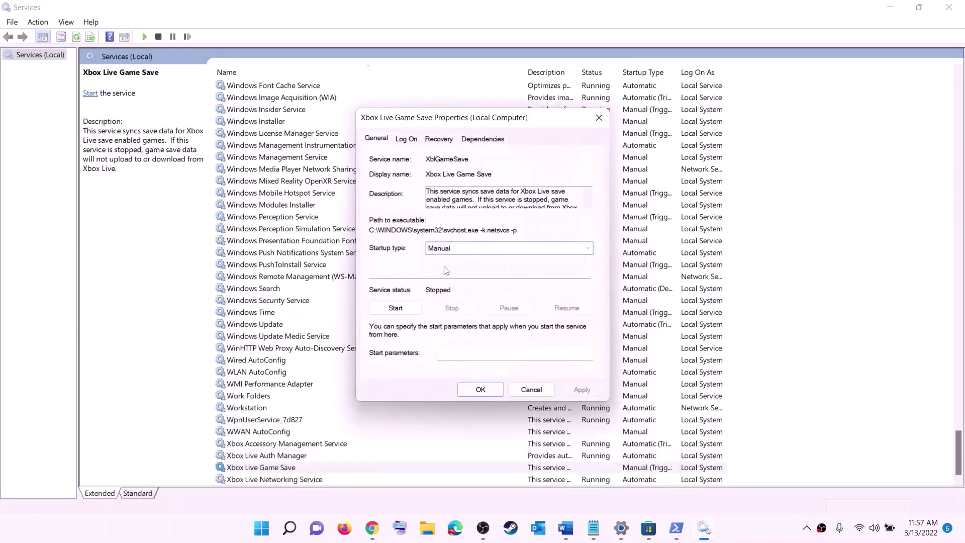
pyautogui.click(400, 306)
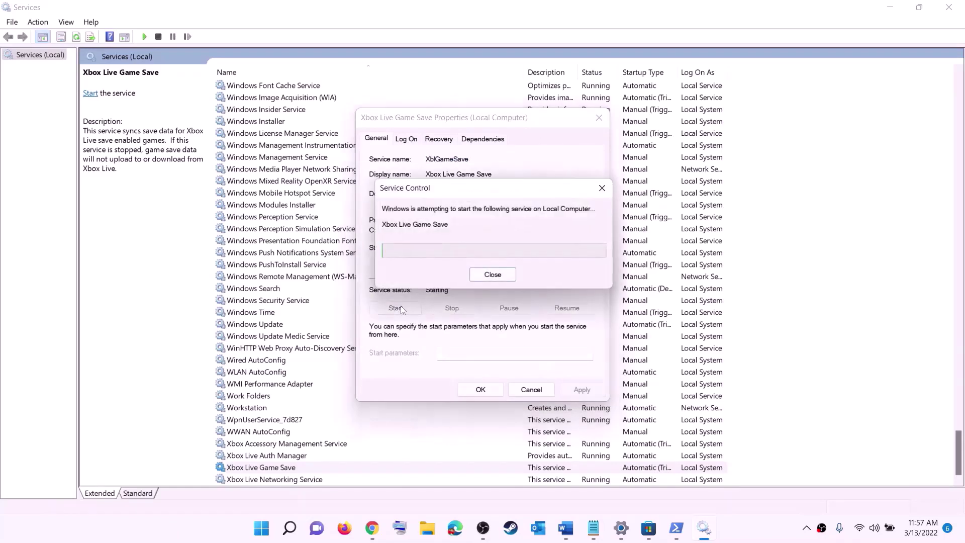
pyautogui.click(486, 390)
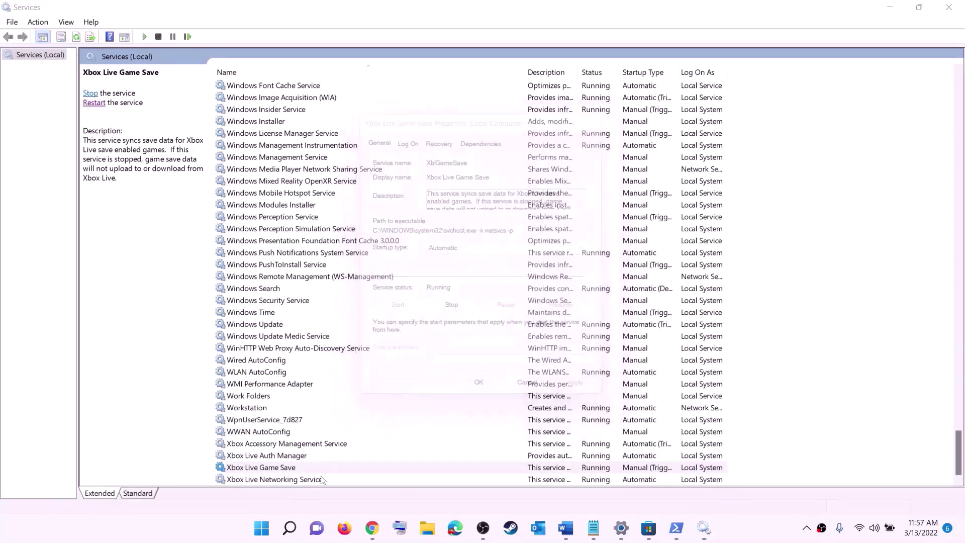
# - Set the Xbox Live Networking Service's startup type to Automatic and save its properties
pyautogui.click(280, 480)
pyautogui.doubleClick(281, 480)
pyautogui.click(503, 248)
pyautogui.click(447, 258)
pyautogui.click(582, 390)
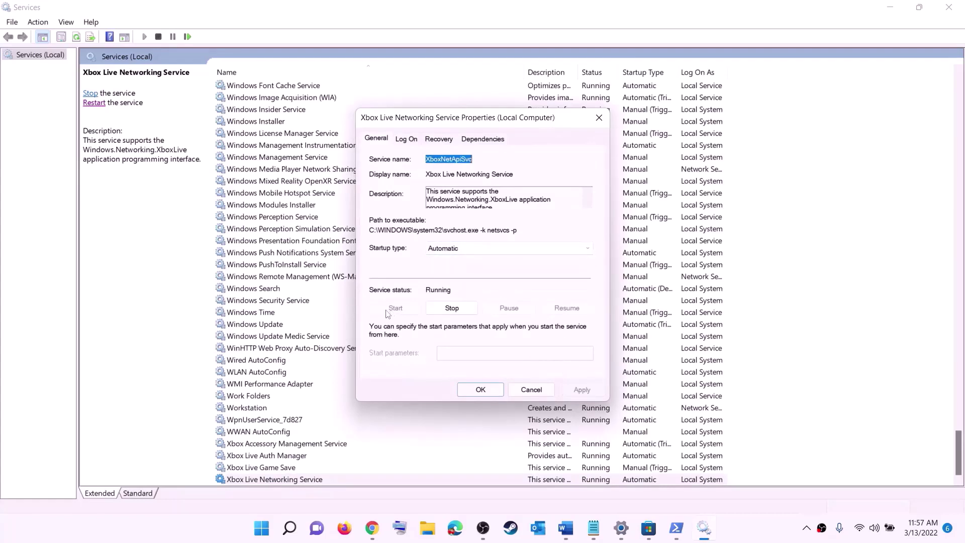
pyautogui.click(468, 388)
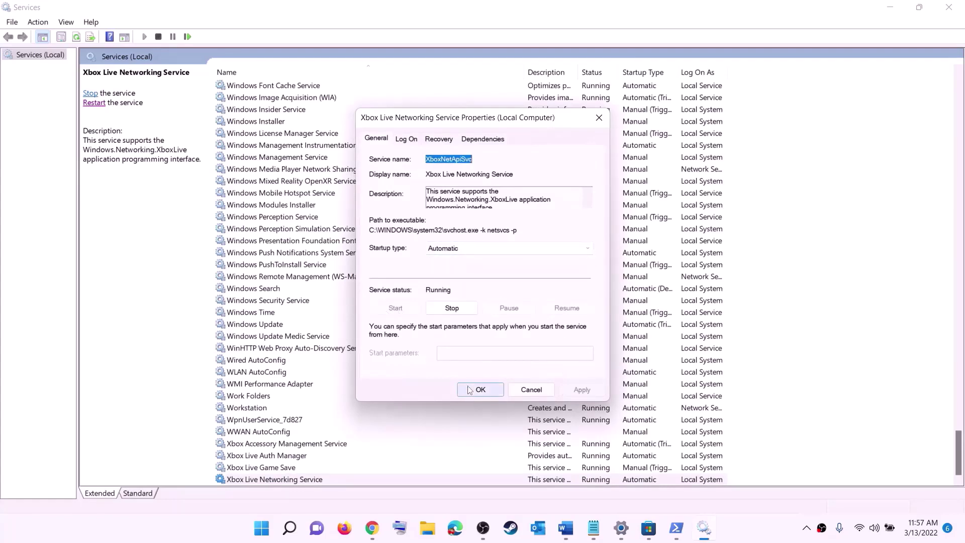
# - Set the Windows Update service's startup type to Automatic (Delayed Start) and save its properties
pyautogui.click(274, 324)
pyautogui.doubleClick(449, 330)
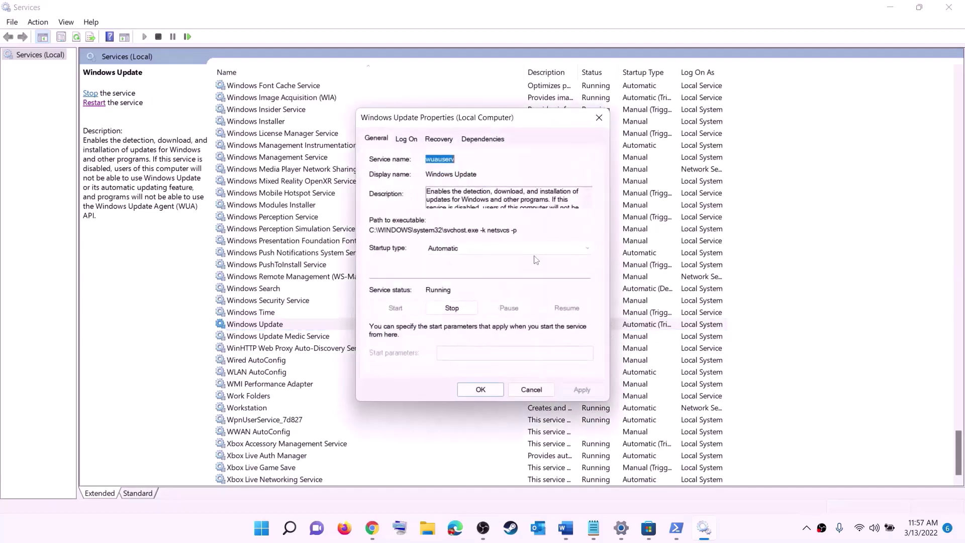
pyautogui.click(467, 254)
pyautogui.click(455, 267)
pyautogui.click(582, 389)
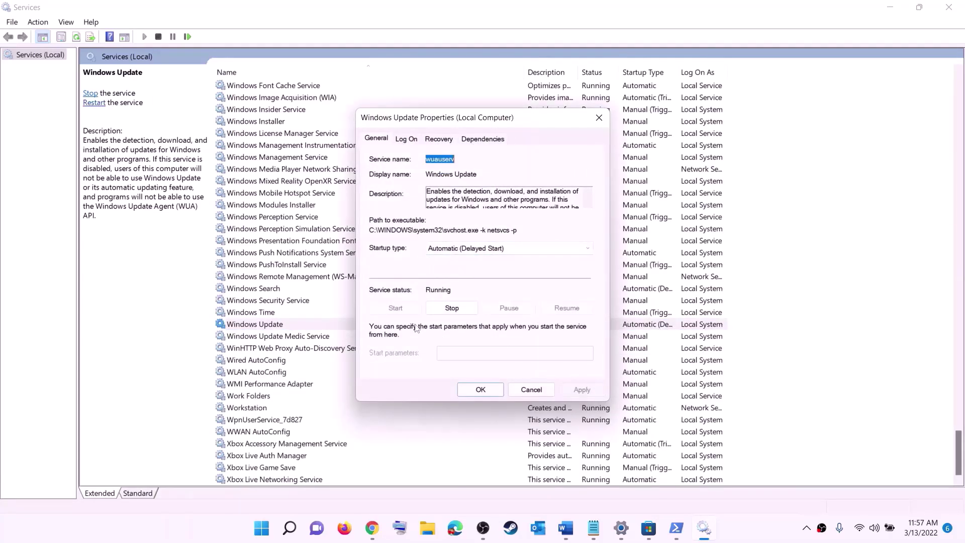
pyautogui.click(482, 389)
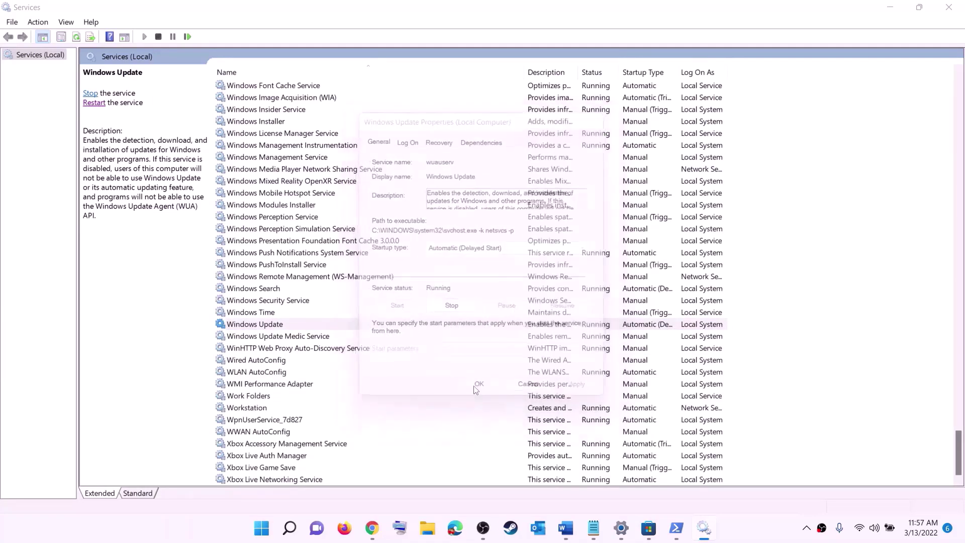
# - Find the two Gaming Services entries in the service list and stop the first one
pyautogui.click(318, 281)
pyautogui.press('g')
pyautogui.scroll(4, 656, 266)
pyautogui.click(603, 242)
pyautogui.click(603, 231)
pyautogui.click(602, 241)
pyautogui.click(599, 232)
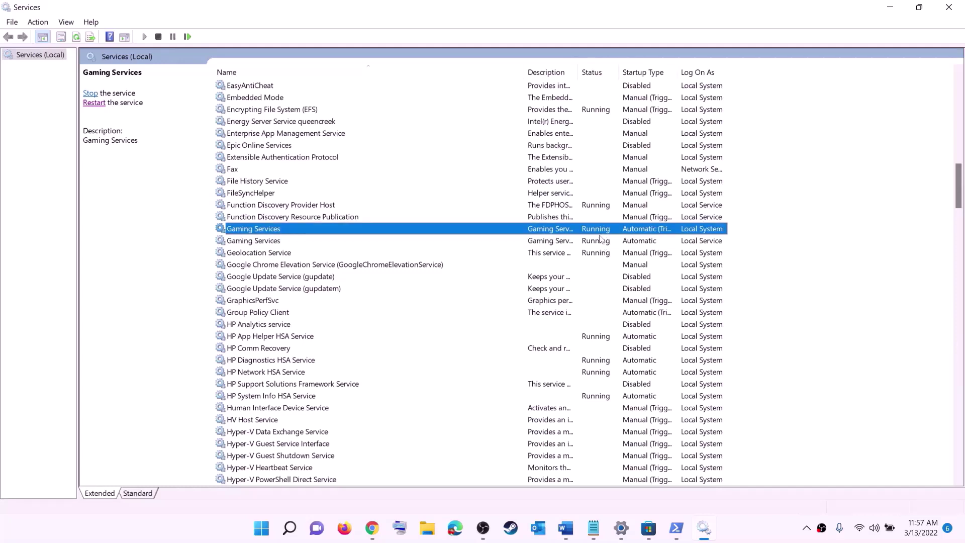
pyautogui.rightClick(596, 233)
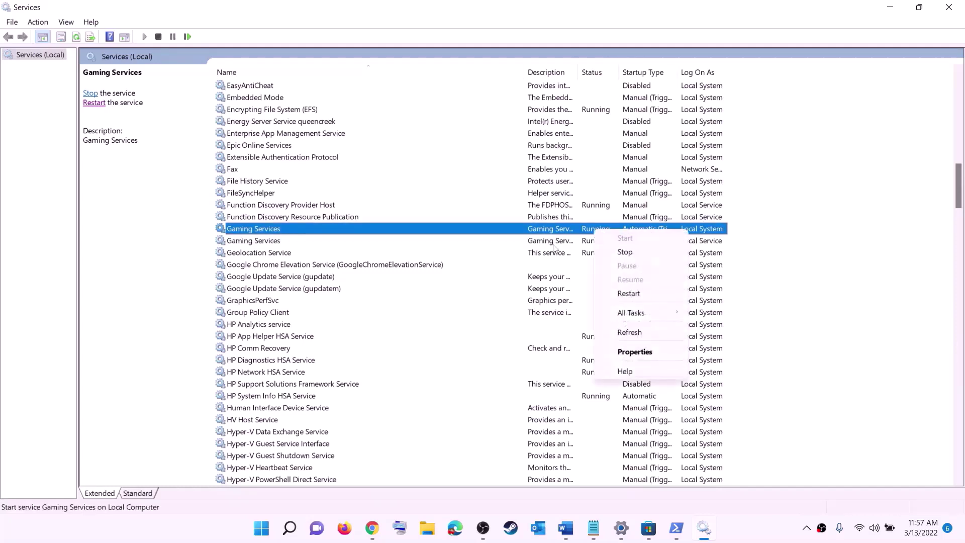
pyautogui.click(577, 233)
pyautogui.rightClick(593, 232)
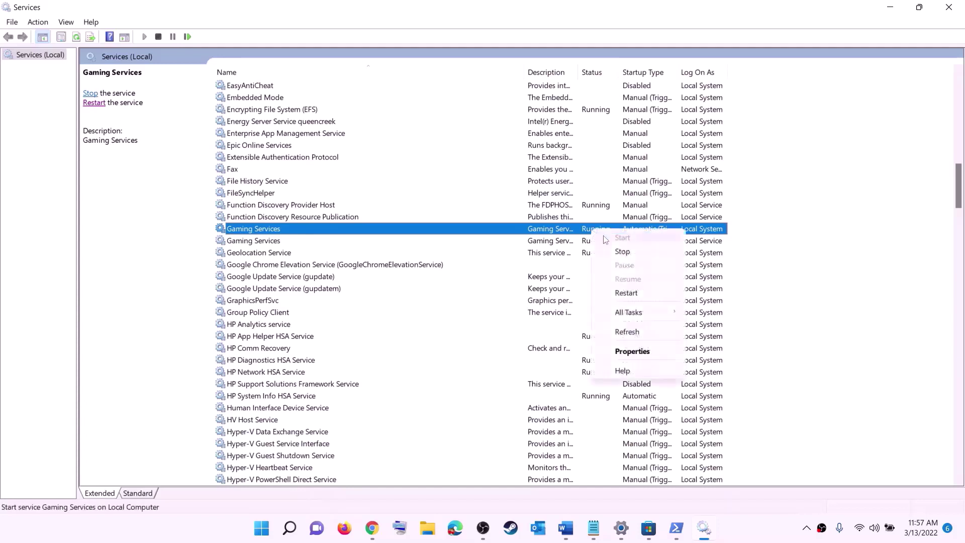
pyautogui.click(625, 253)
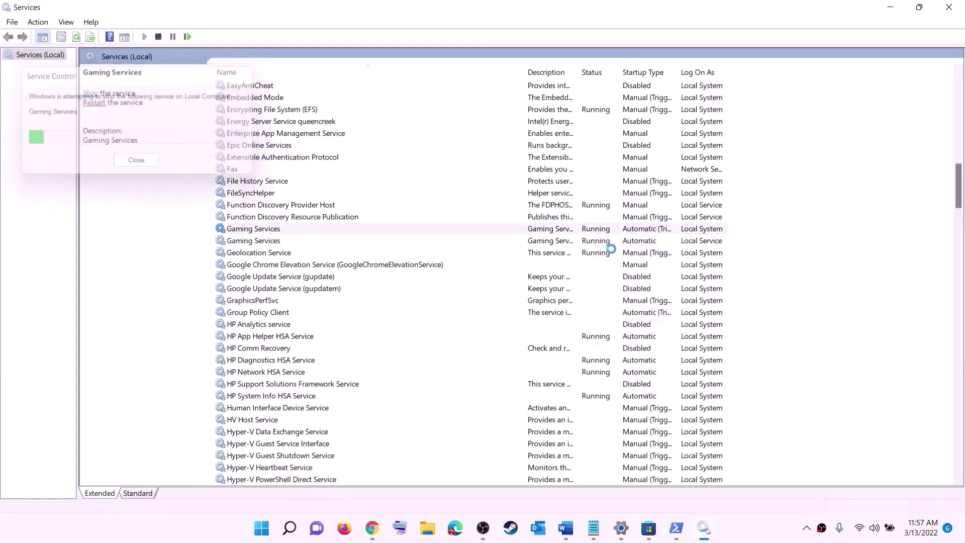
# - Stop the second Gaming Services entry, which logs on as Local Service
pyautogui.click(598, 243)
pyautogui.rightClick(598, 245)
pyautogui.click(622, 260)
# - Start both Gaming Services entries again, first the Local System one and then the Local Service one
pyautogui.click(580, 230)
pyautogui.rightClick(573, 232)
pyautogui.click(614, 243)
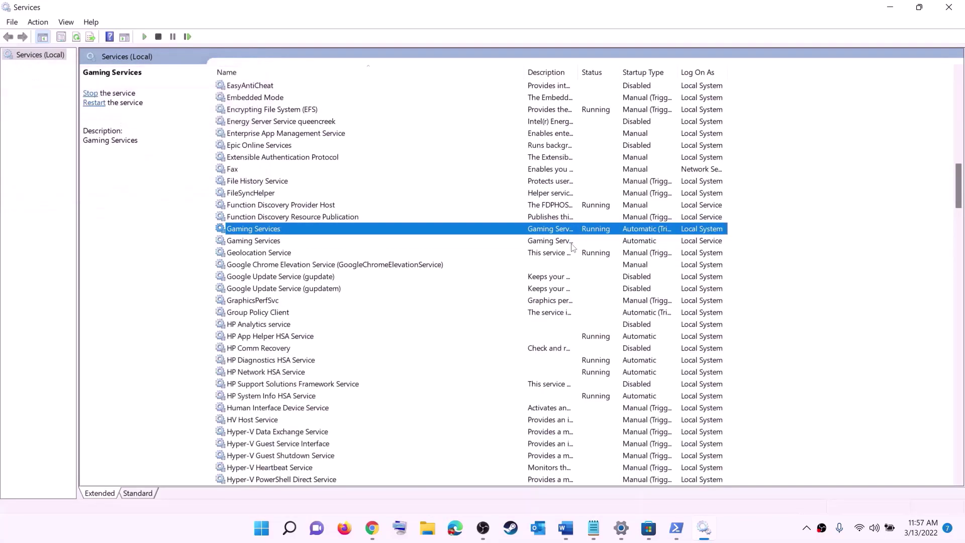
pyautogui.click(573, 241)
pyautogui.rightClick(570, 243)
pyautogui.click(595, 252)
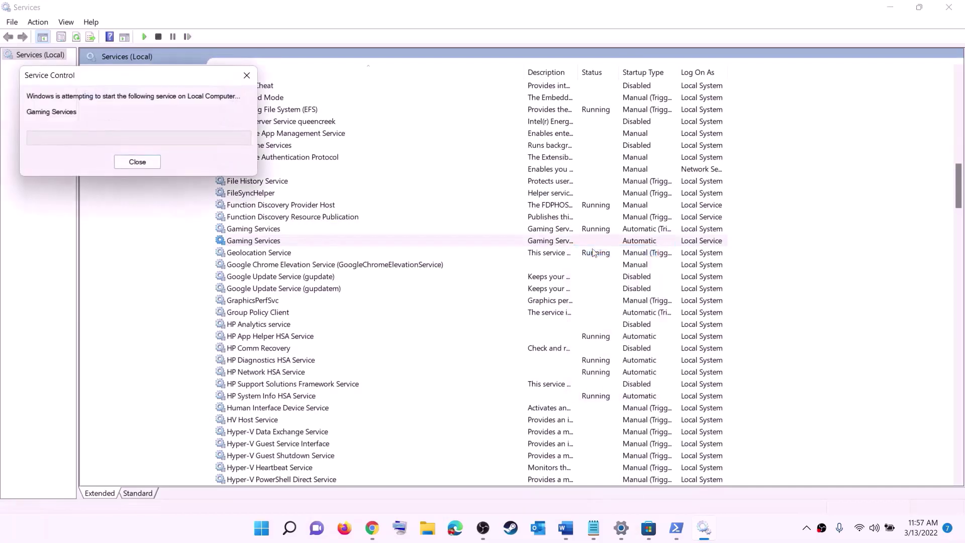
pyautogui.click(548, 314)
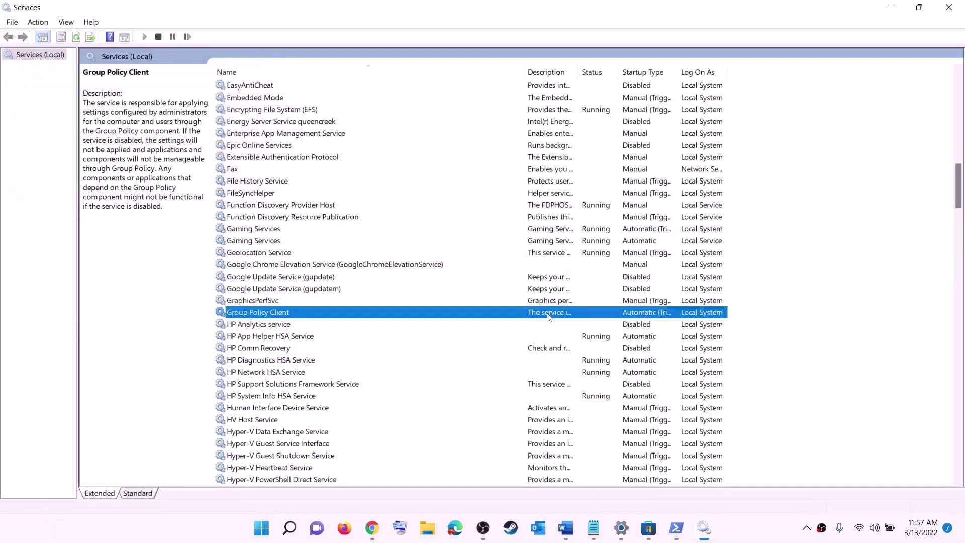
# - Find the Microsoft Store Install Service, make sure its startup type is Automatic, and confirm its properties
pyautogui.press('m')
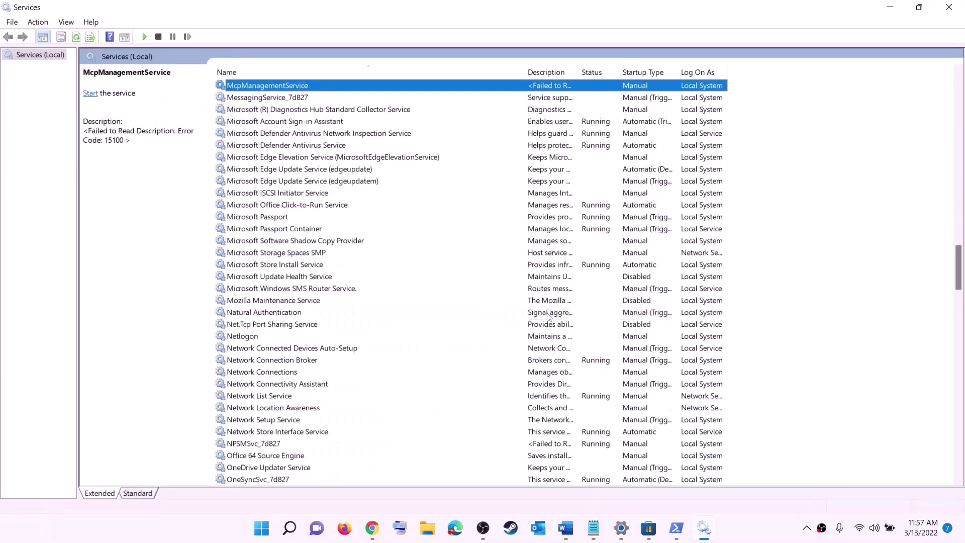
pyautogui.click(286, 266)
pyautogui.doubleClick(372, 266)
pyautogui.click(474, 250)
pyautogui.click(546, 344)
pyautogui.press('Tab')
pyautogui.press('Tab')
pyautogui.press('Tab')
pyautogui.press('Tab')
pyautogui.press('Tab')
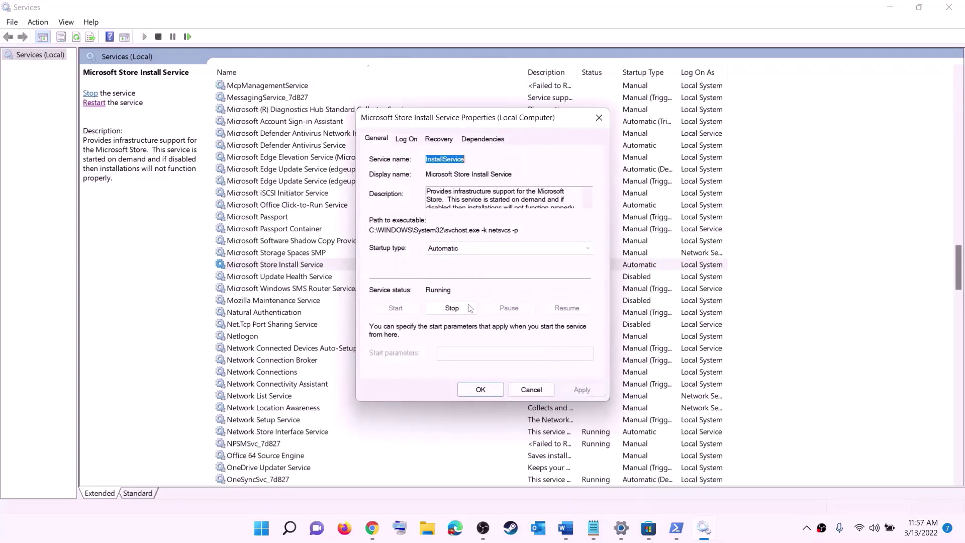
pyautogui.click(480, 390)
# - Apply an automatic startup type to the Background Intelligent Transfer Service, confirm its properties, and close the Services window
pyautogui.click(317, 230)
pyautogui.press('b')
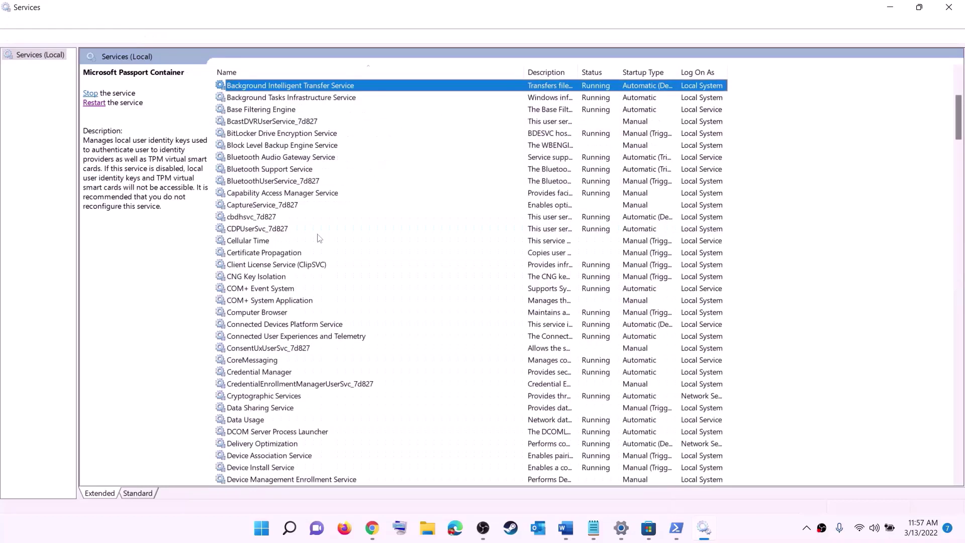
pyautogui.scroll(4, 346, 199)
pyautogui.doubleClick(353, 229)
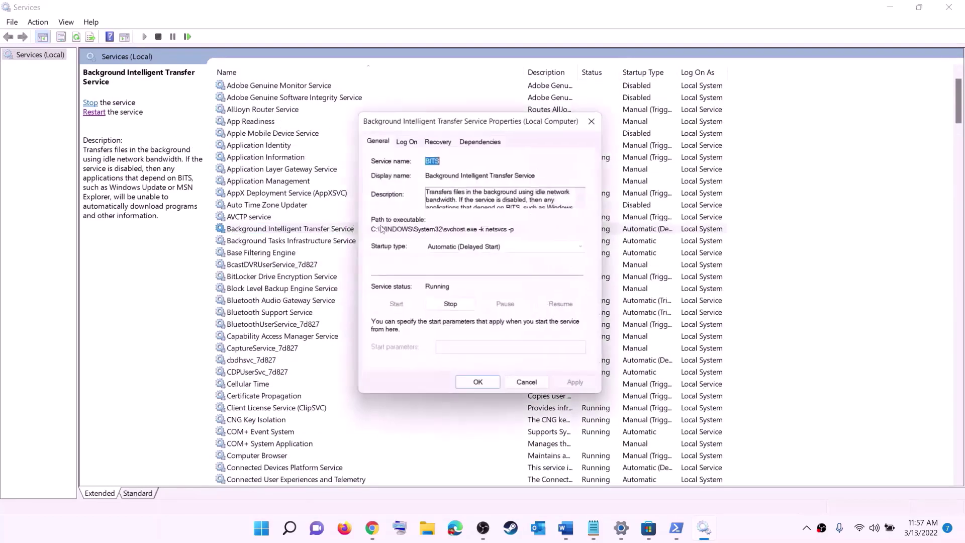
pyautogui.click(488, 248)
pyautogui.click(464, 268)
pyautogui.click(583, 390)
pyautogui.click(480, 390)
pyautogui.click(951, 13)
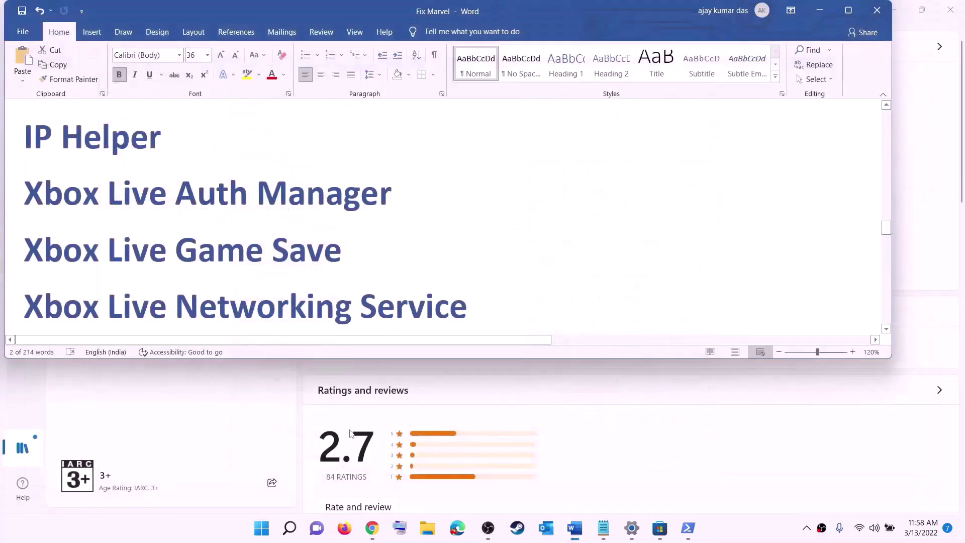
# - Go to Step 9 in the Word document, highlight "Update Windows", and open the Windows Update page in Settings
pyautogui.scroll(-4, 350, 292)
pyautogui.scroll(-3, 349, 284)
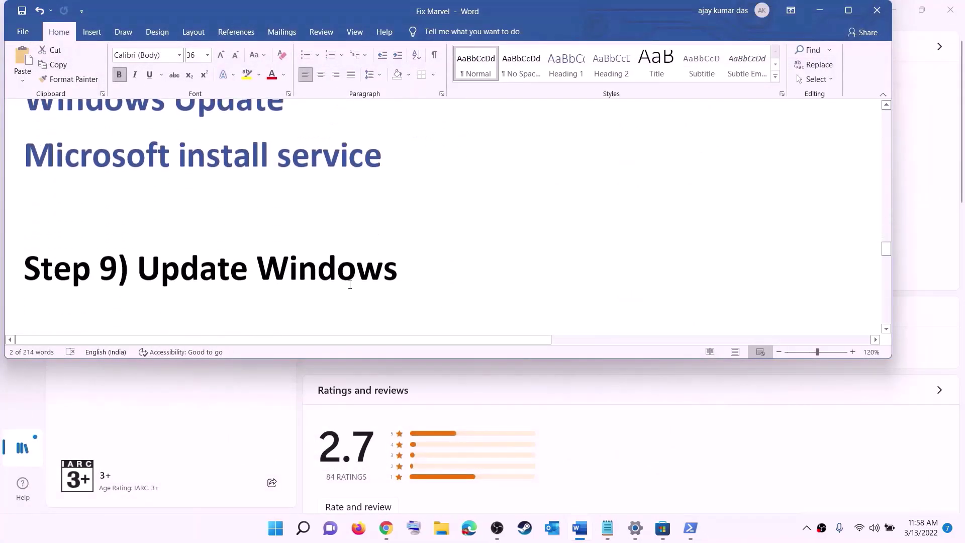
pyautogui.moveTo(138, 229); pyautogui.dragTo(420, 231)
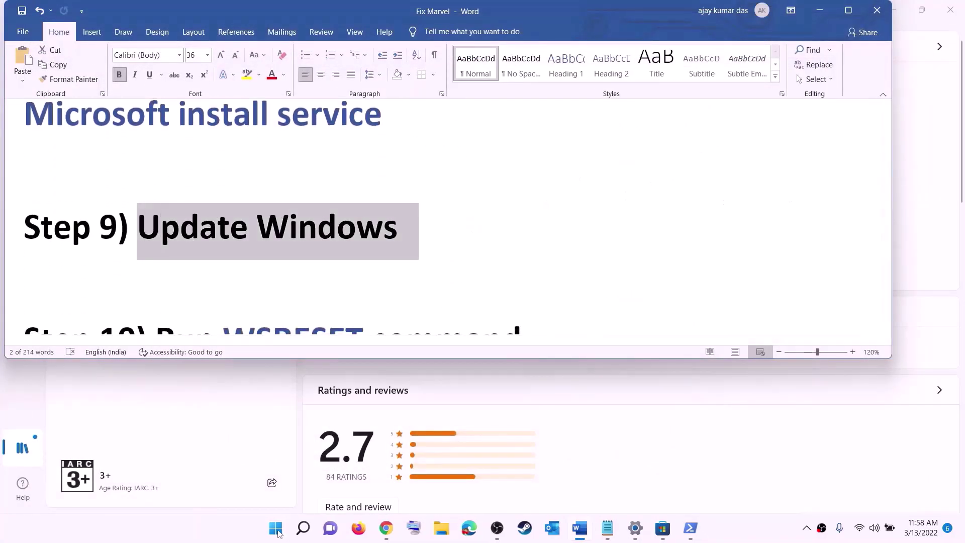
pyautogui.press('super')
pyautogui.click(454, 225)
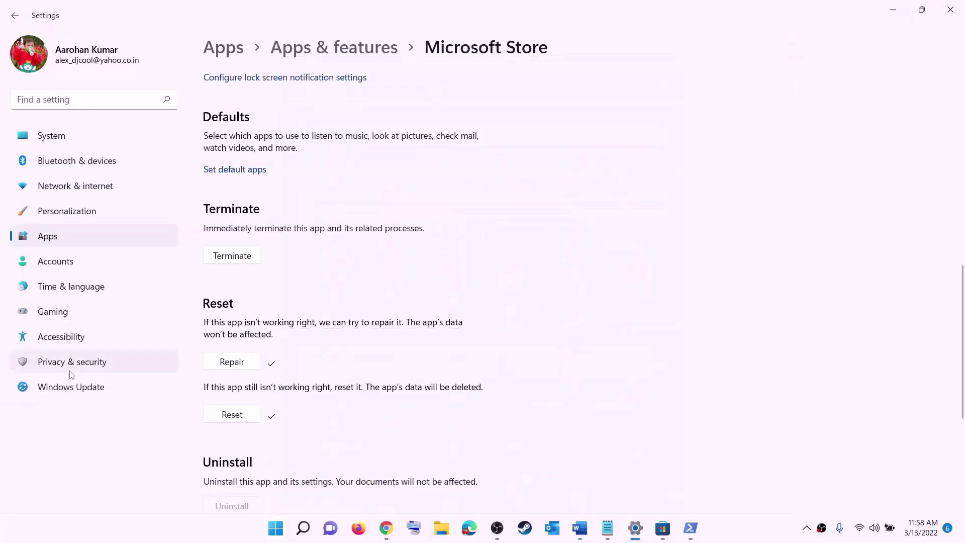
pyautogui.click(55, 388)
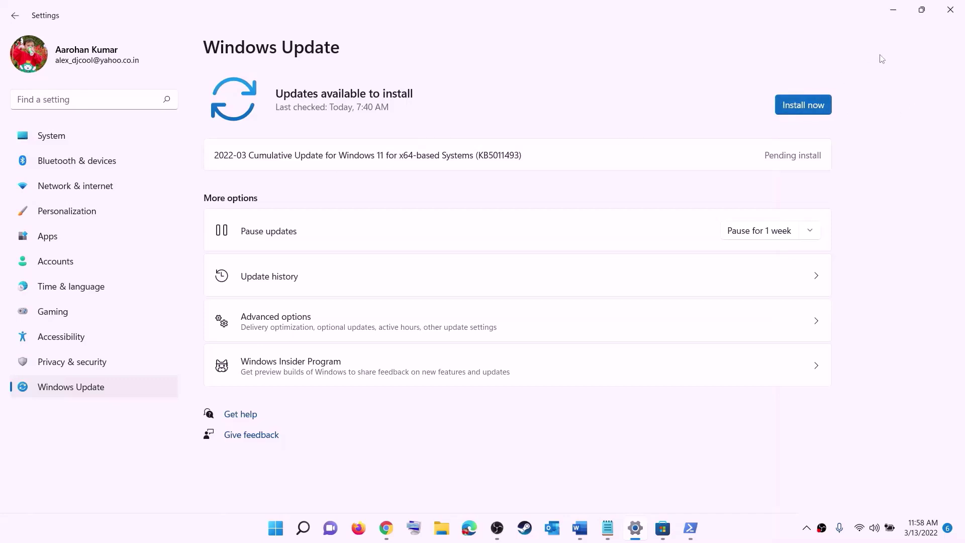
pyautogui.click(275, 528)
pyautogui.click(638, 484)
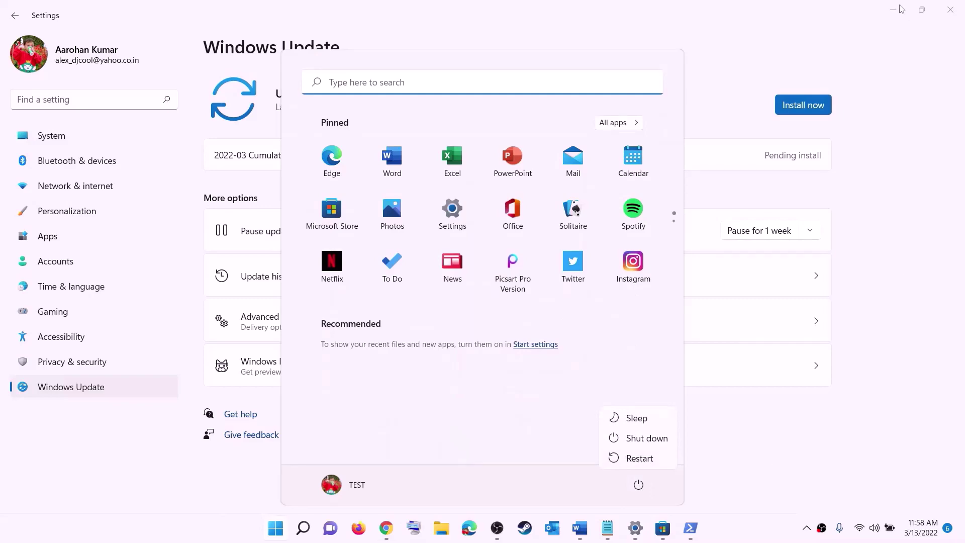
pyautogui.click(777, 28)
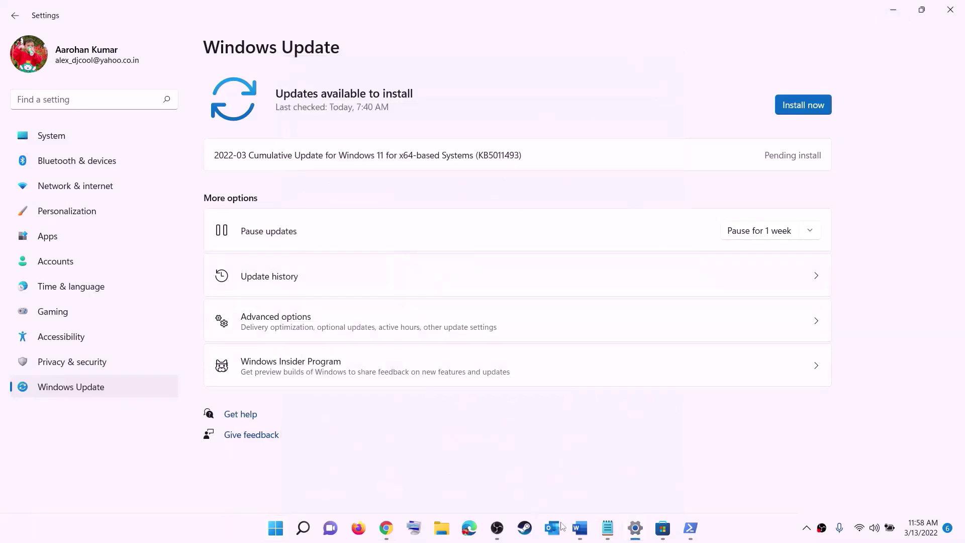
# - Copy WSRESET from Step 10 of the Word document and run it as a command from Windows search
pyautogui.click(579, 528)
pyautogui.scroll(-2, 289, 276)
pyautogui.scroll(-1, 289, 277)
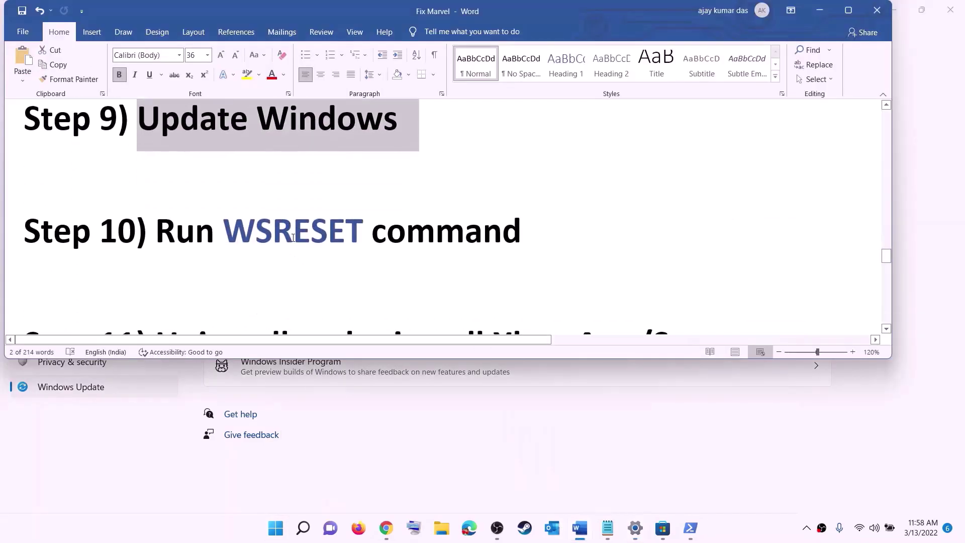
pyautogui.doubleClick(292, 237)
pyautogui.hotkey('ctrl', 'c')
pyautogui.click(276, 528)
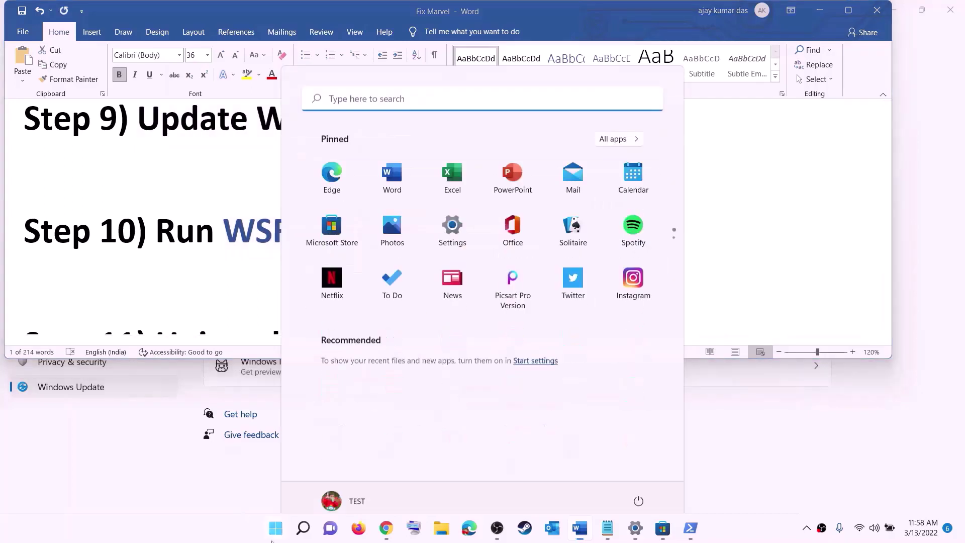
pyautogui.click(332, 99)
pyautogui.hotkey('ctrl', 'v')
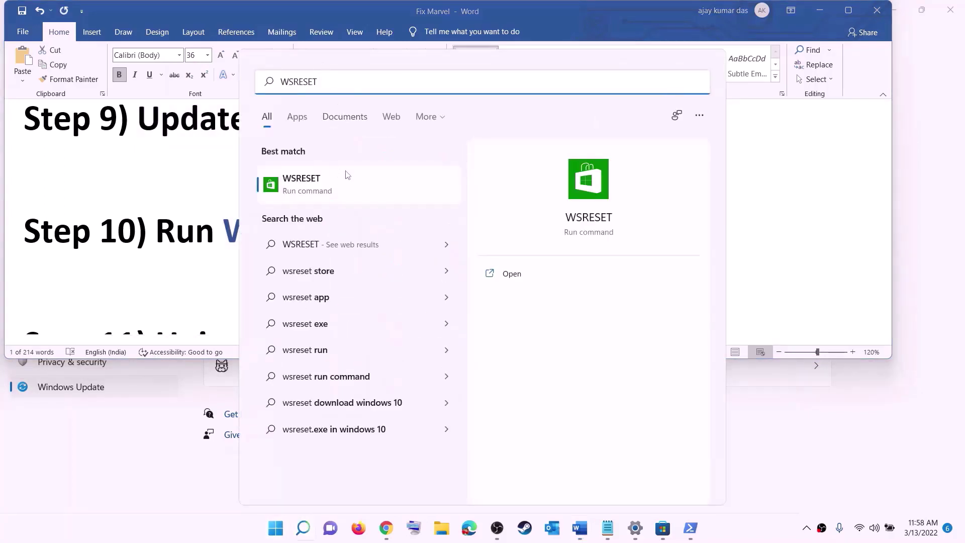
pyautogui.click(318, 192)
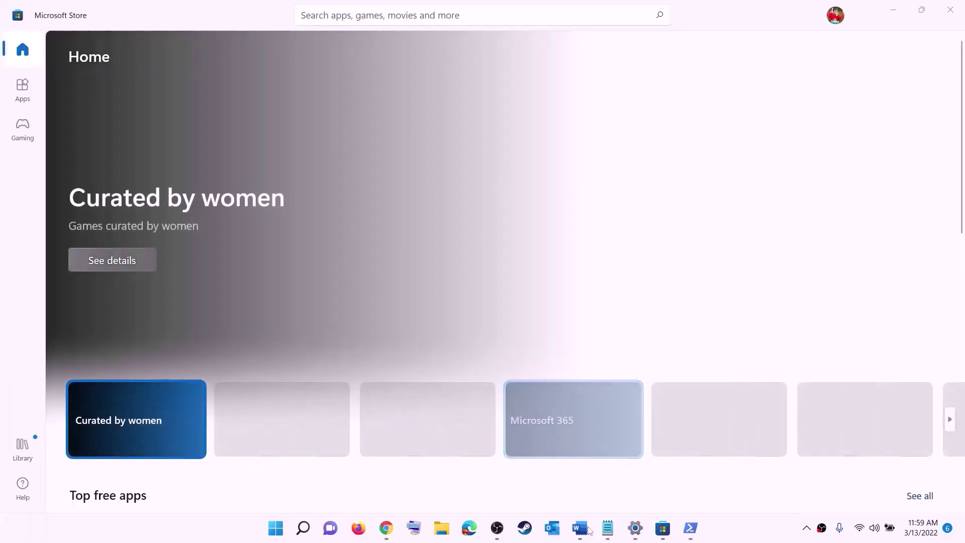
# - Go to Step 11 in the Word document and search Windows for the Xbox app
pyautogui.click(583, 529)
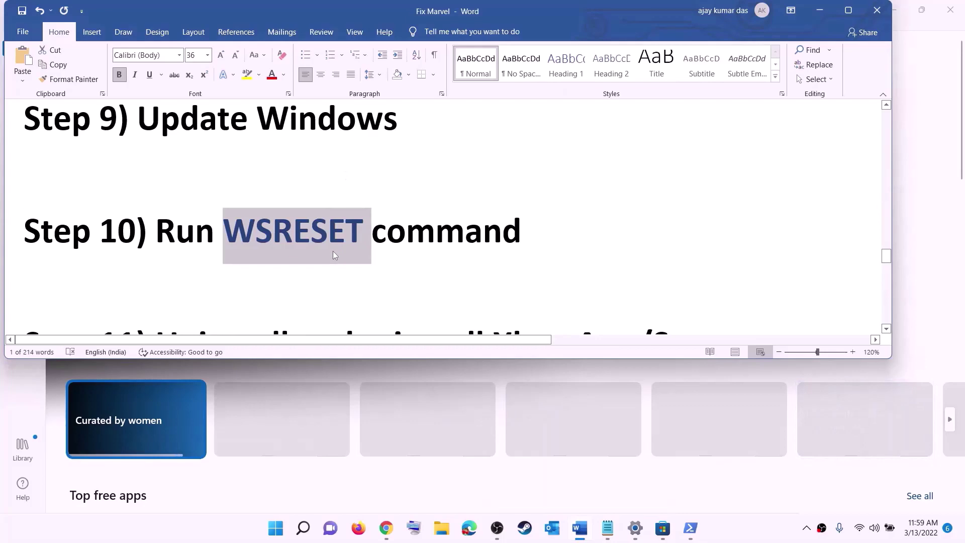
pyautogui.scroll(-3, 333, 251)
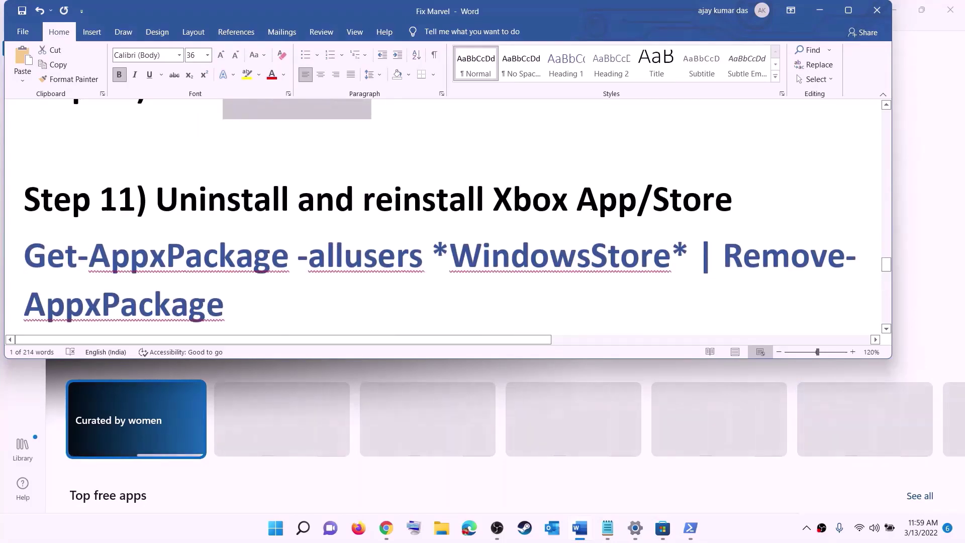
pyautogui.scroll(-1, 344, 247)
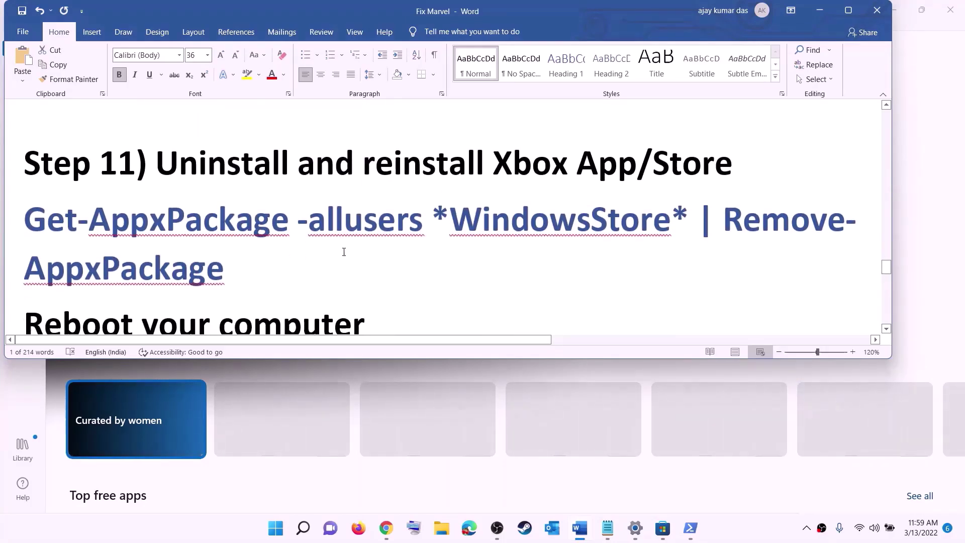
pyautogui.click(276, 535)
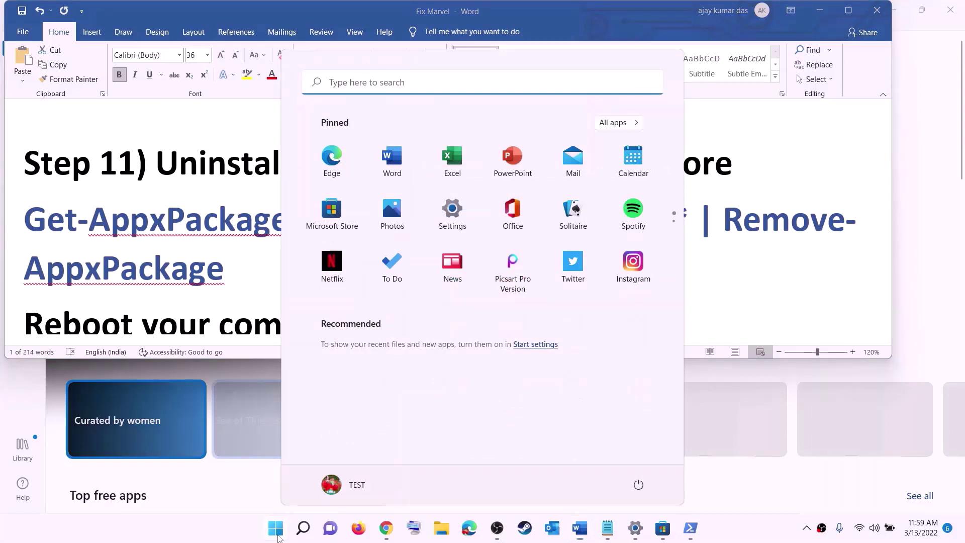
pyautogui.write('xbo')
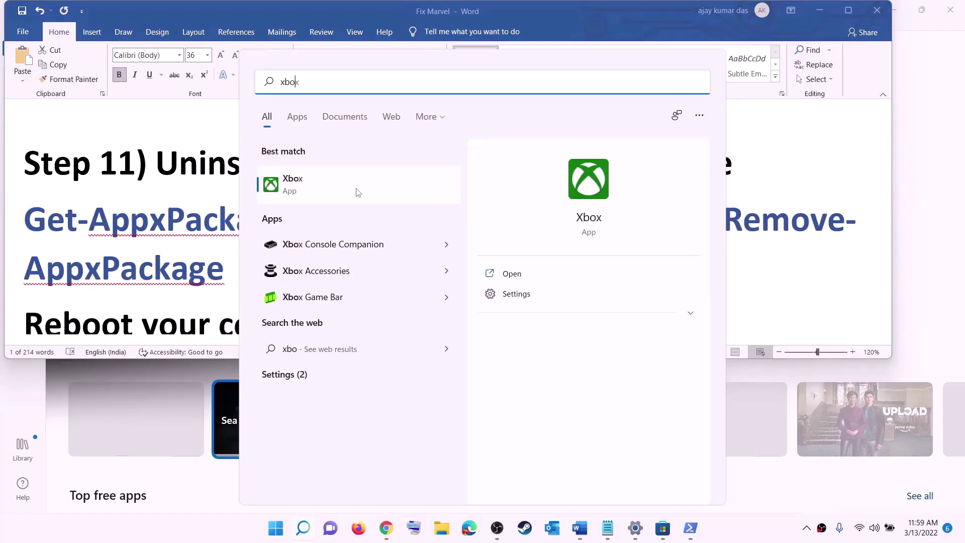
pyautogui.write('x')
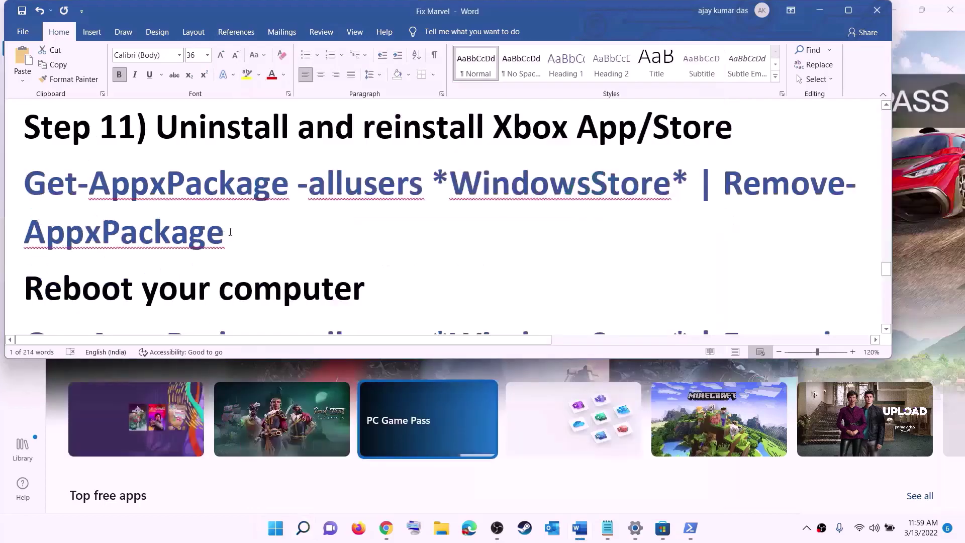
# - Copy the Get-AppxPackage command that removes WindowsStore from Step 11 of the document
pyautogui.tripleClick(230, 232)
pyautogui.hotkey('ctrl', 'c')
pyautogui.rightClick(93, 202)
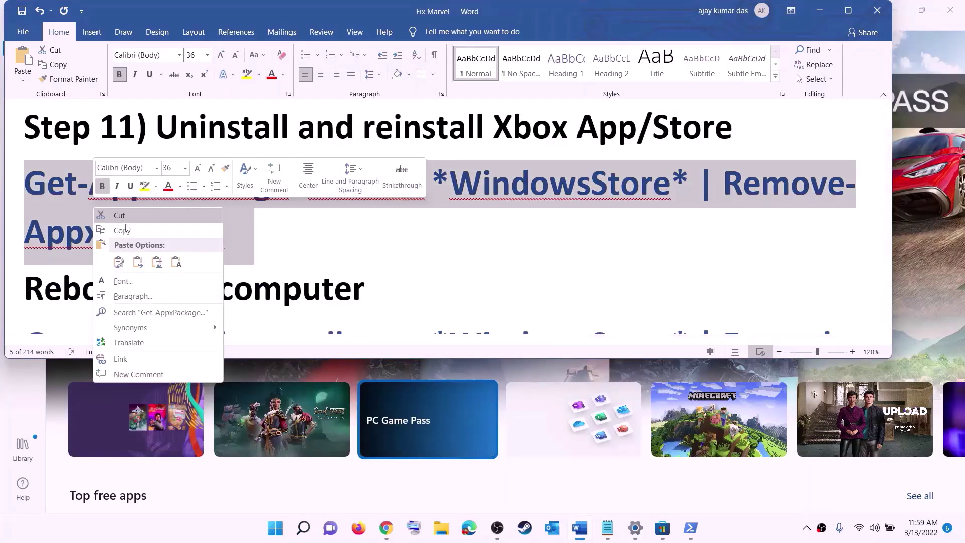
pyautogui.click(129, 229)
# - Start Windows PowerShell as administrator and run Get-AppxPackage -allusers *WindowsStore* | Remove-AppxPackage
pyautogui.click(282, 538)
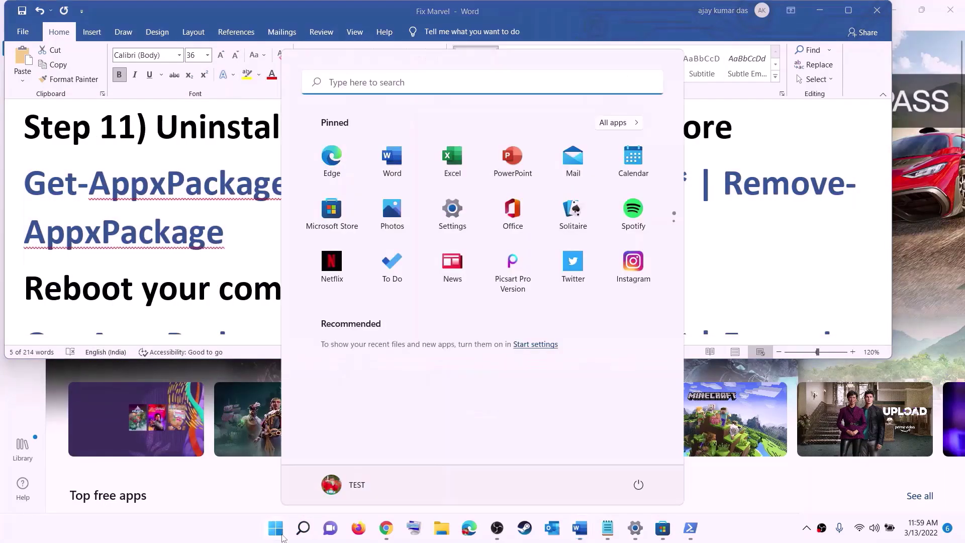
pyautogui.write('powe')
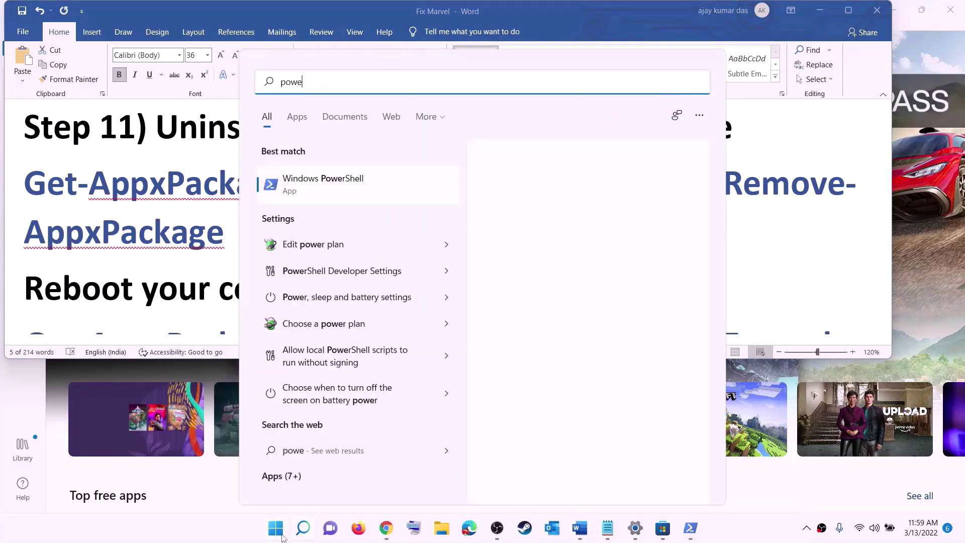
pyautogui.write('rshel')
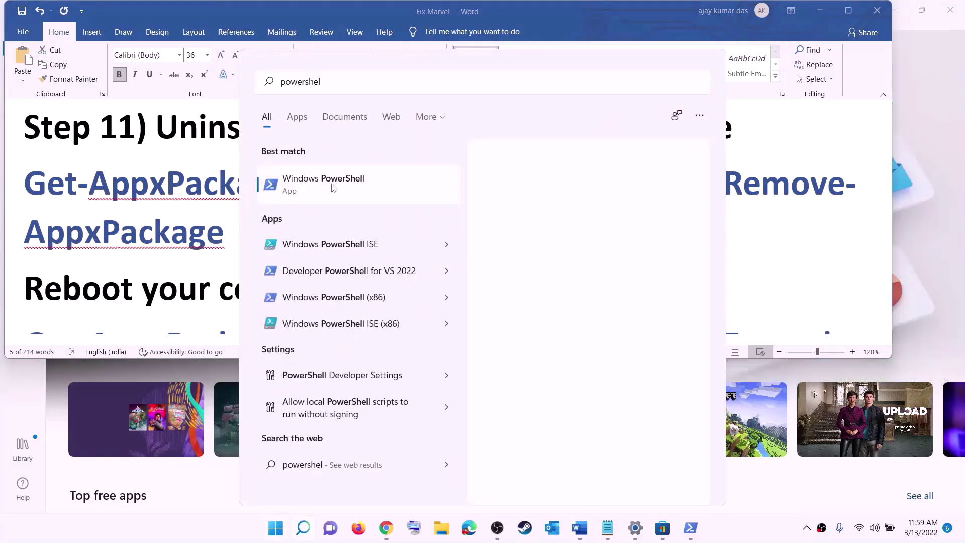
pyautogui.rightClick(333, 189)
pyautogui.click(413, 201)
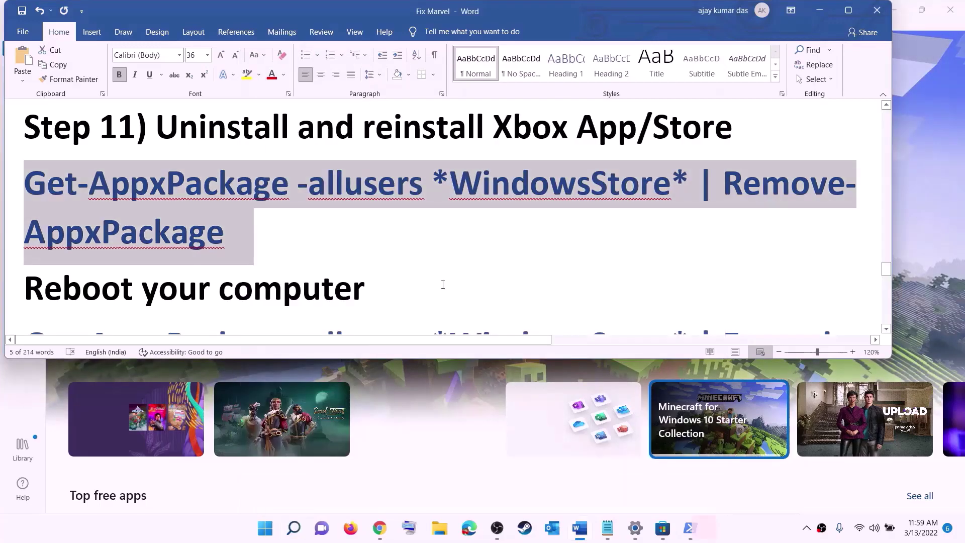
pyautogui.click(413, 368)
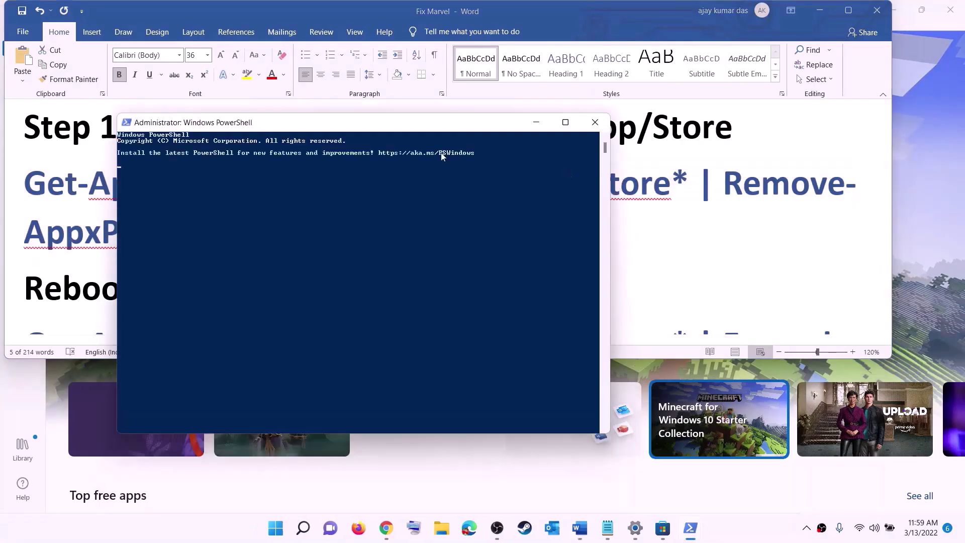
pyautogui.rightClick(300, 184)
pyautogui.press('Return')
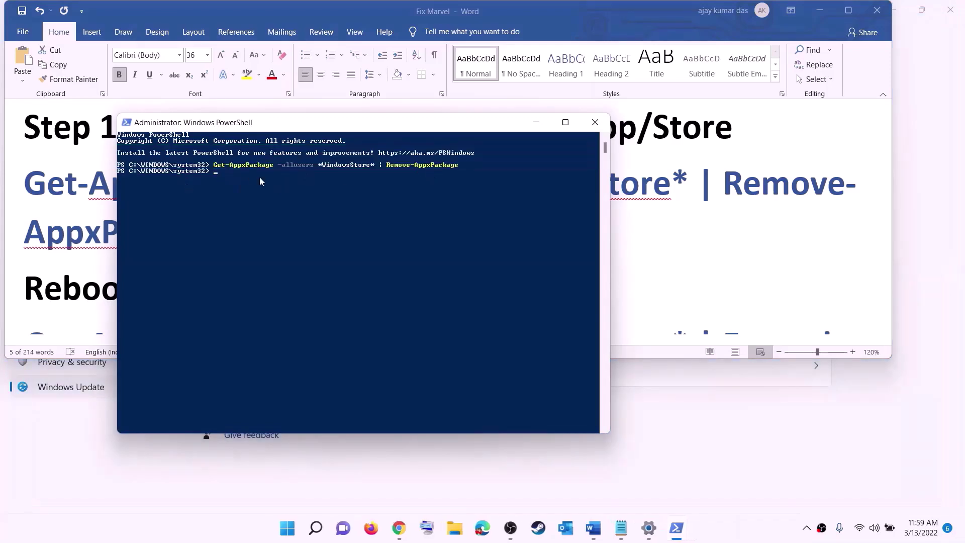
# - Return to the Word document's reboot instruction and check the computer's power options without restarting
pyautogui.click(68, 251)
pyautogui.doubleClick(79, 278)
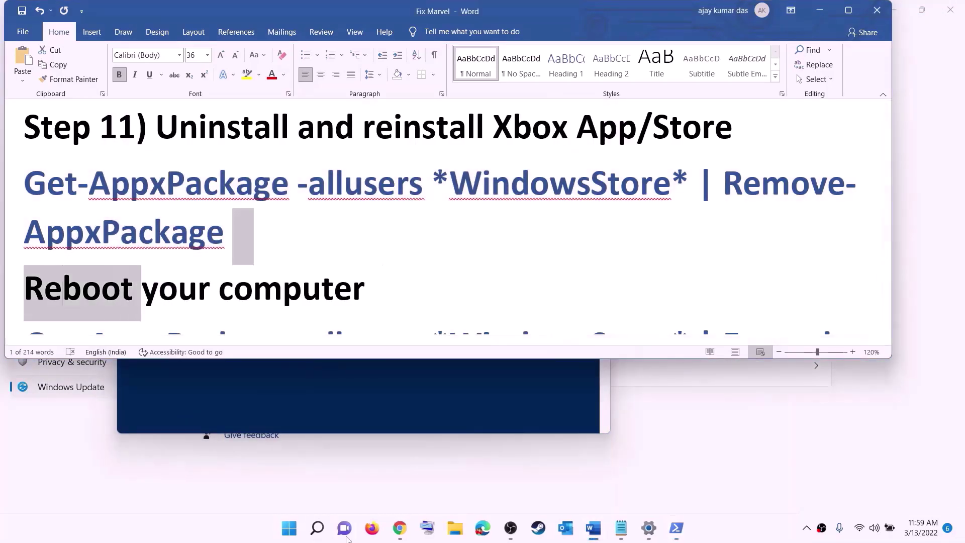
pyautogui.click(289, 528)
pyautogui.click(639, 484)
pyautogui.press('Escape')
pyautogui.press('Escape')
# - Copy the Get-AppxPackage command under the reboot instruction that re-registers WindowsStore with its AppXManifest.xml
pyautogui.scroll(-2, 277, 226)
pyautogui.scroll(-3, 277, 226)
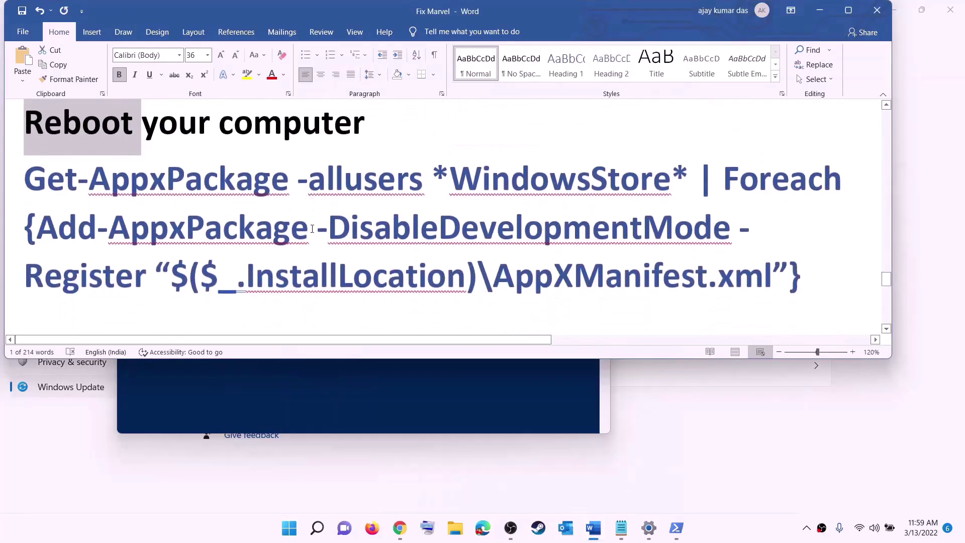
pyautogui.moveTo(809, 251); pyautogui.dragTo(13, 186)
pyautogui.rightClick(161, 187)
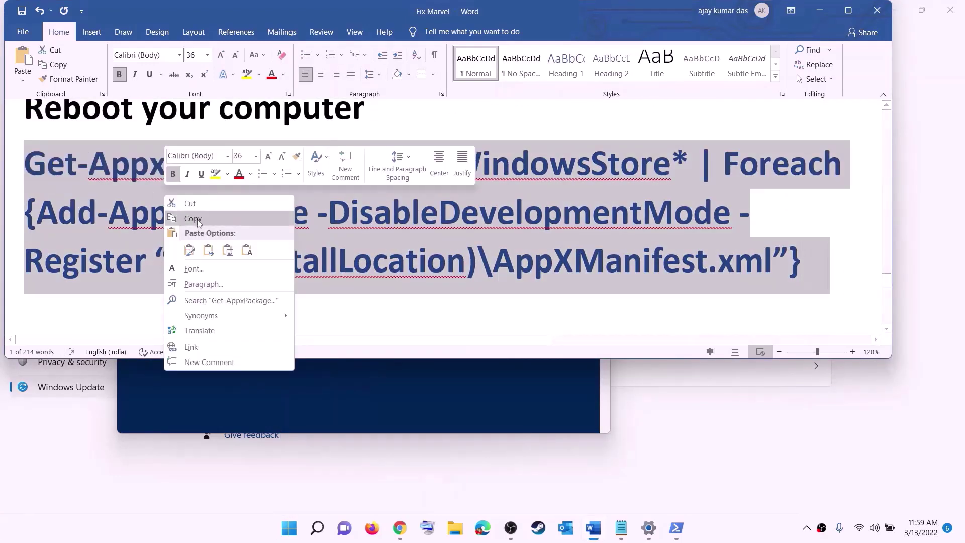
pyautogui.click(198, 219)
# - Start Windows PowerShell as administrator and run the copied Get-AppxPackage command that re-registers WindowsStore with its AppXManifest.xml
pyautogui.click(292, 534)
pyautogui.write('p')
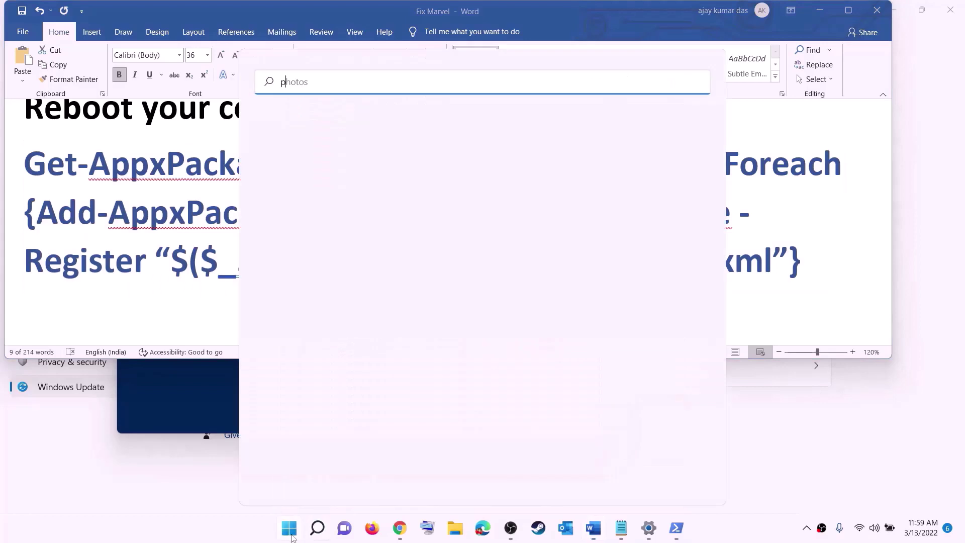
pyautogui.write('owershell')
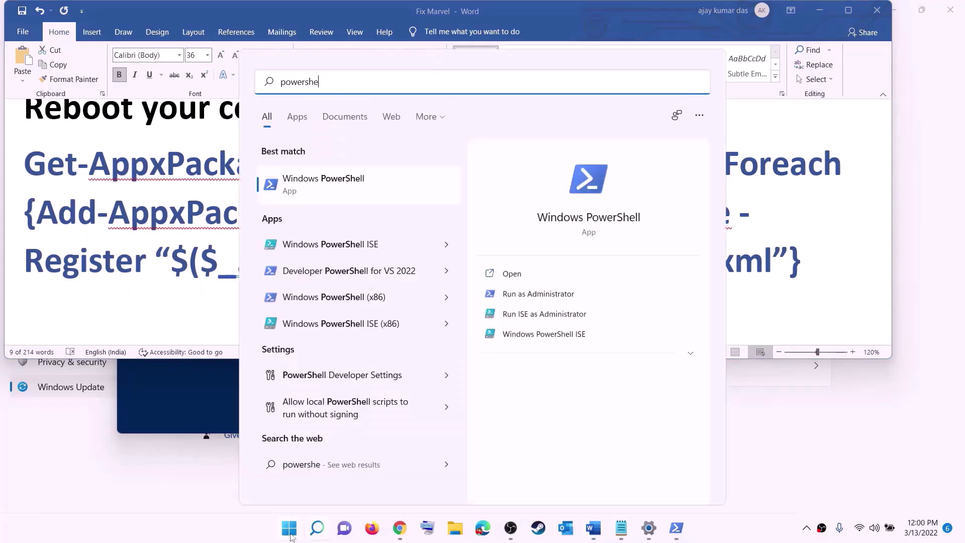
pyautogui.rightClick(304, 191)
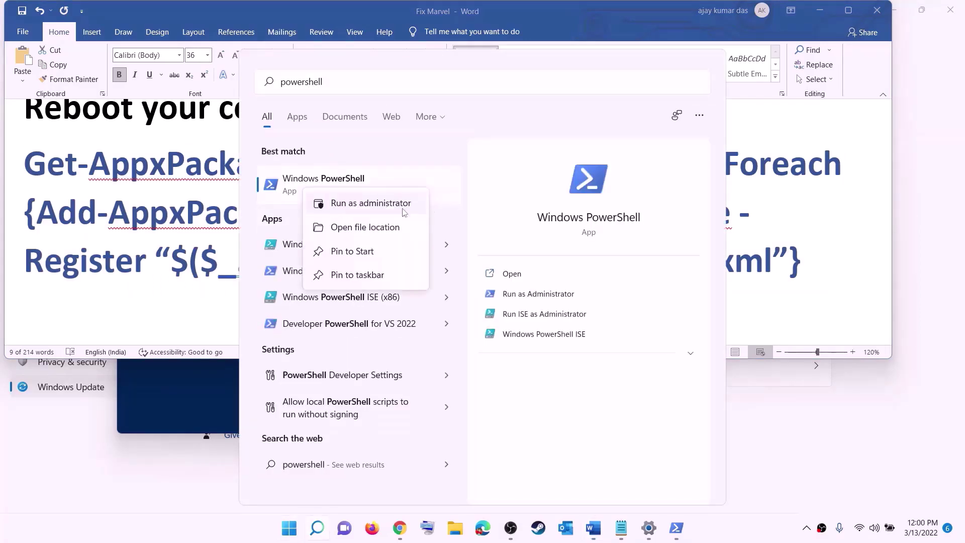
pyautogui.click(338, 201)
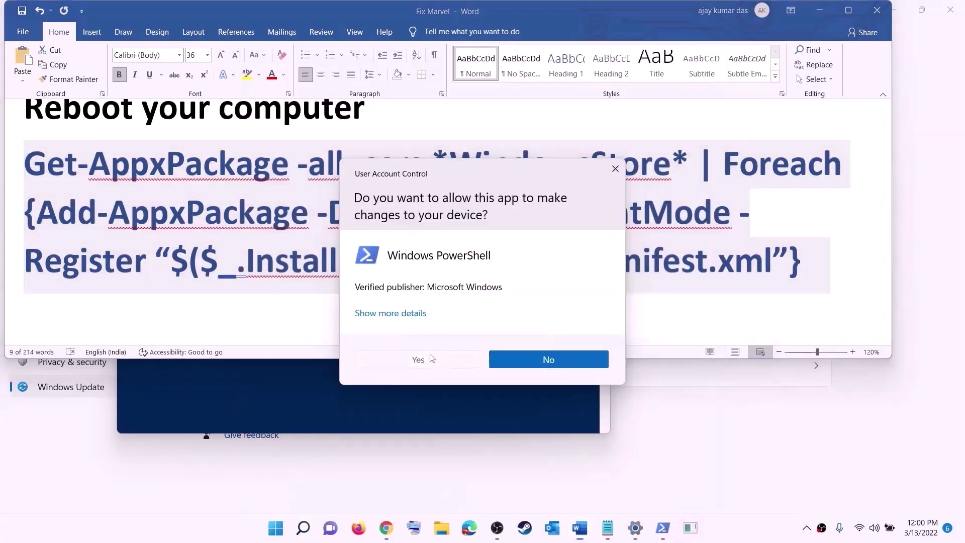
pyautogui.click(425, 359)
pyautogui.moveTo(345, 48); pyautogui.dragTo(458, 107)
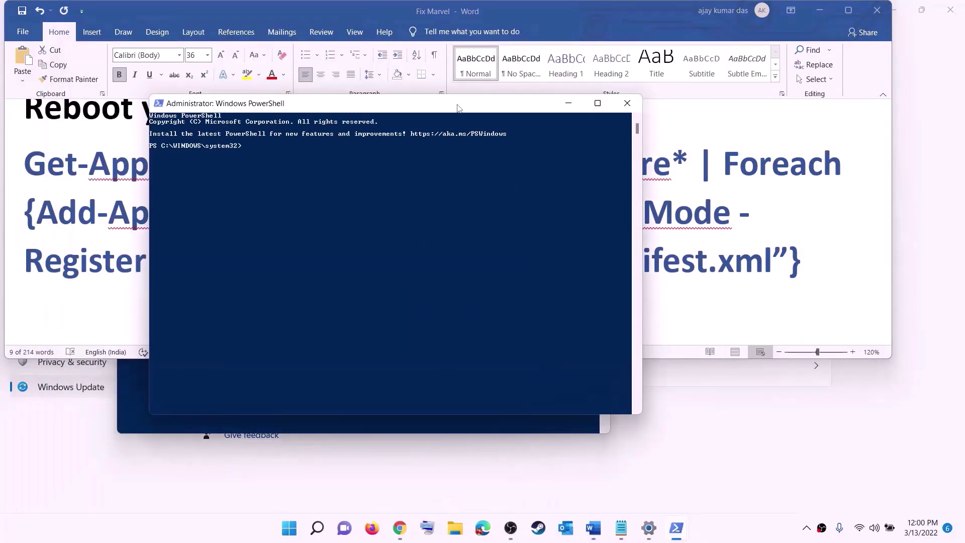
pyautogui.hotkey('ctrl', 'v')
pyautogui.press('Return')
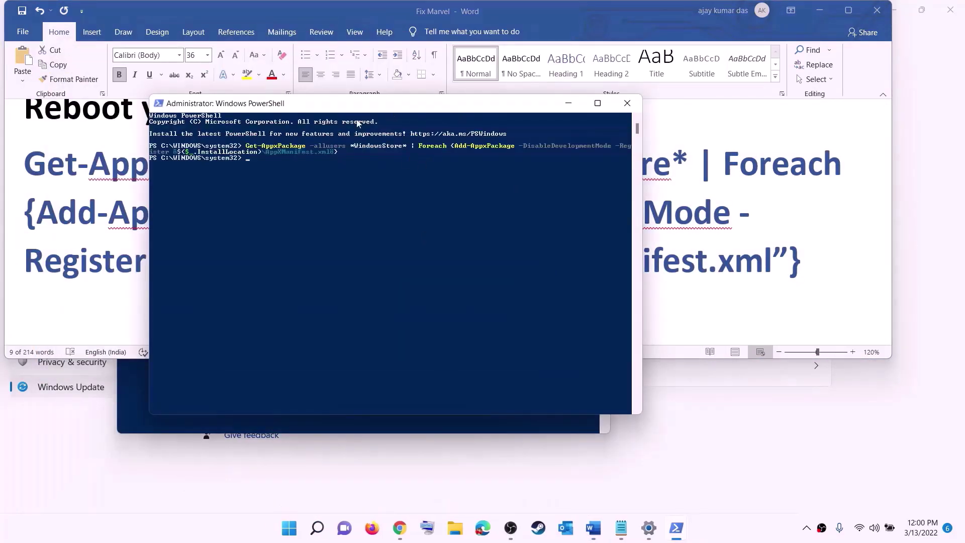
# - Open Microsoft Store in a maximized window and bring up the Xbox app's page by searching for xbox
pyautogui.click(297, 534)
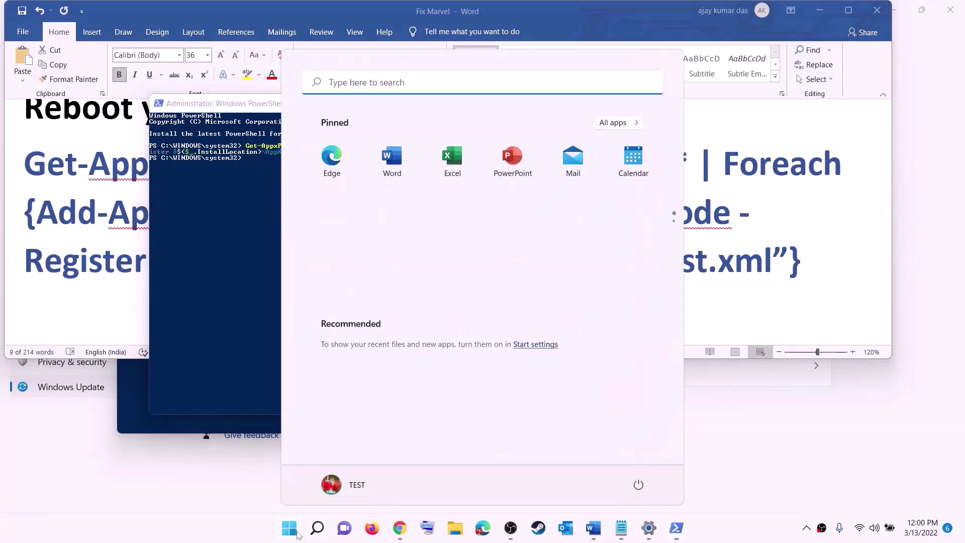
pyautogui.write('store')
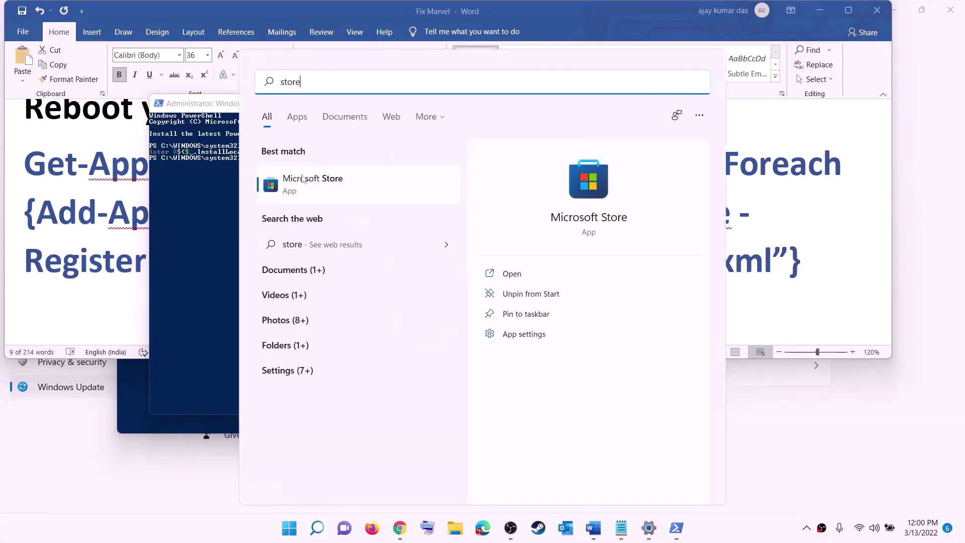
pyautogui.click(301, 180)
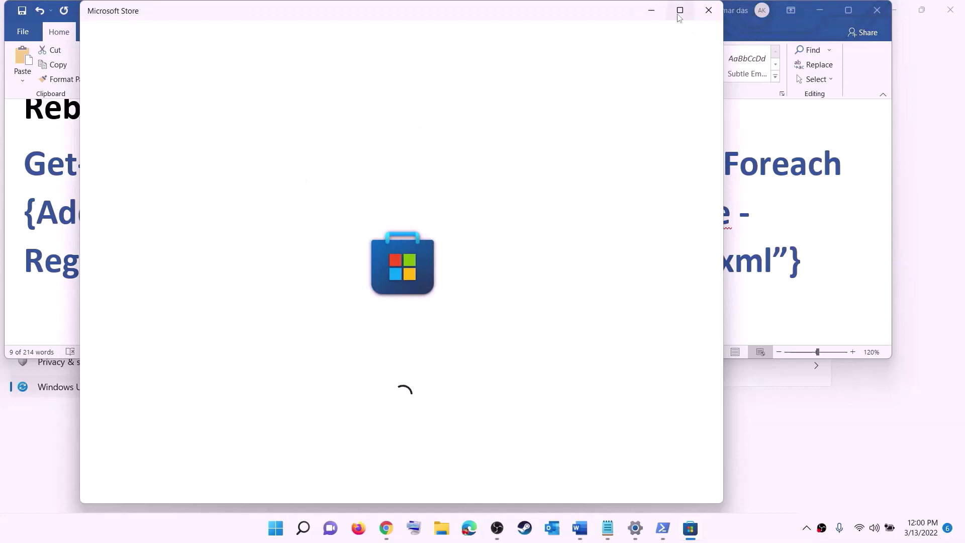
pyautogui.click(680, 10)
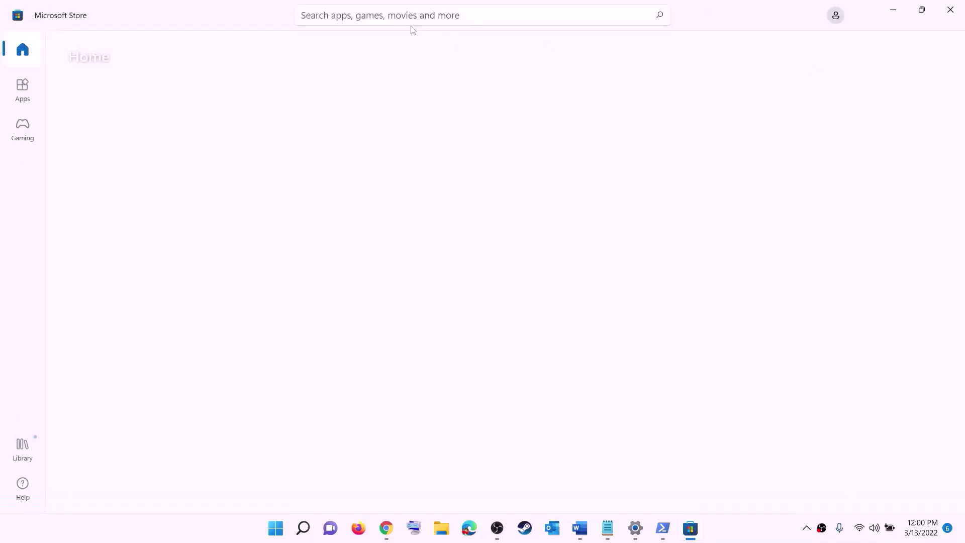
pyautogui.click(361, 16)
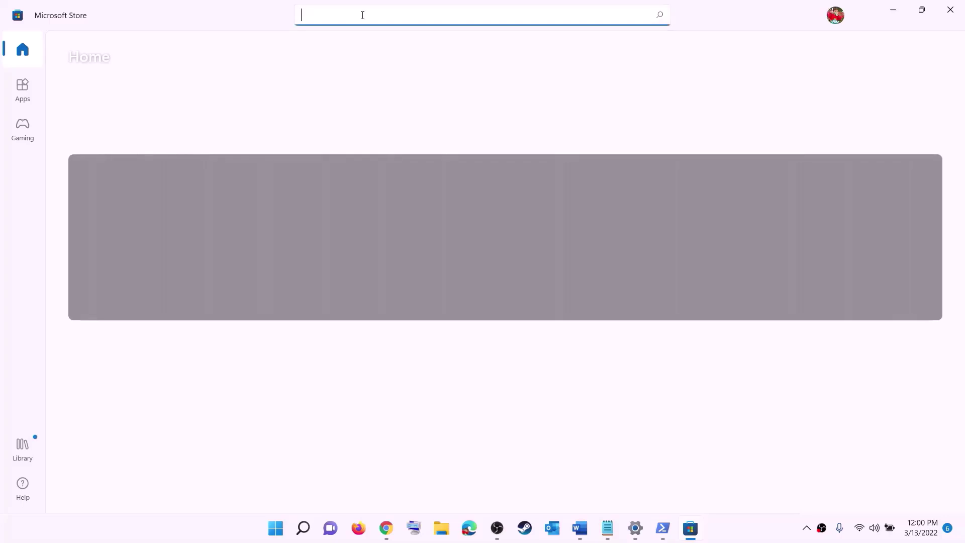
pyautogui.write('xbox')
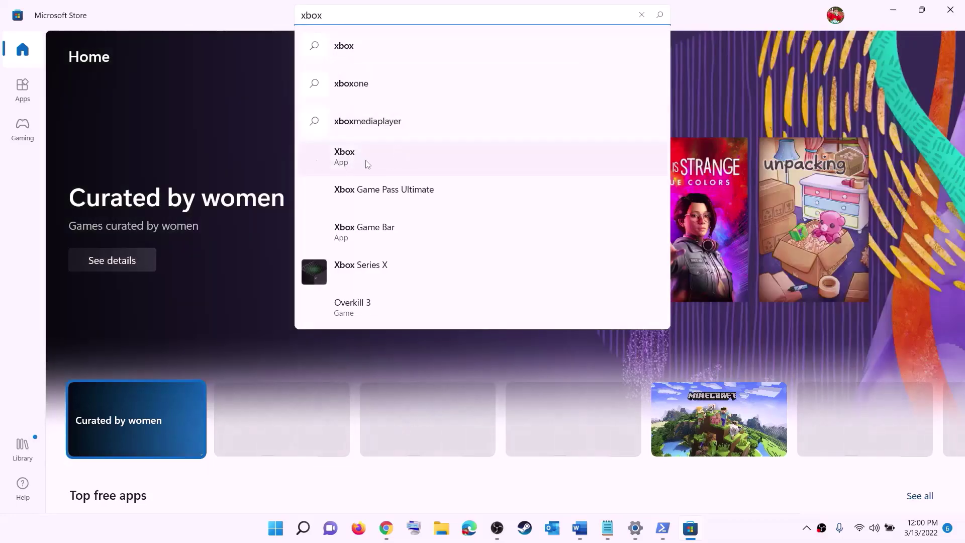
pyautogui.click(360, 160)
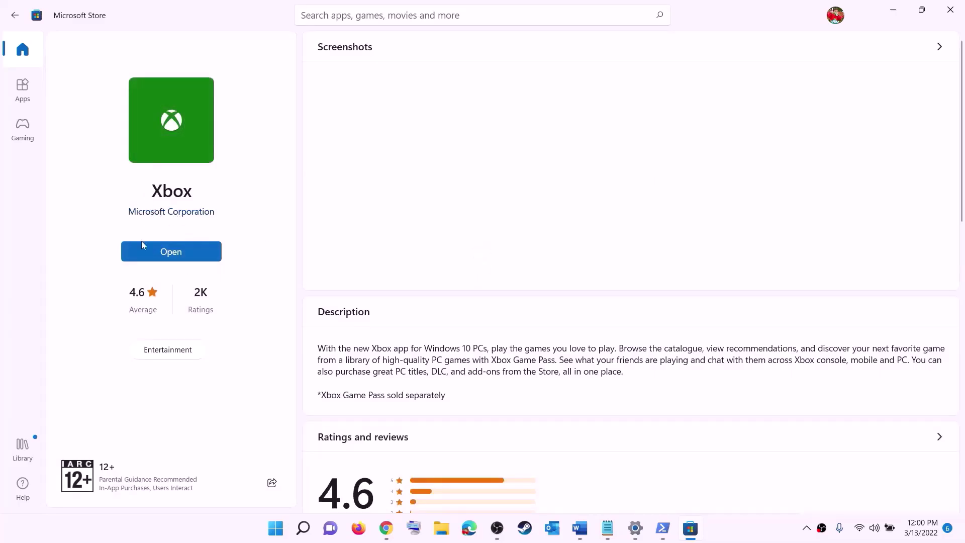
# - Return to the Word document and highlight the Step 12 advice on installing to the C drive or a different drive
pyautogui.click(579, 527)
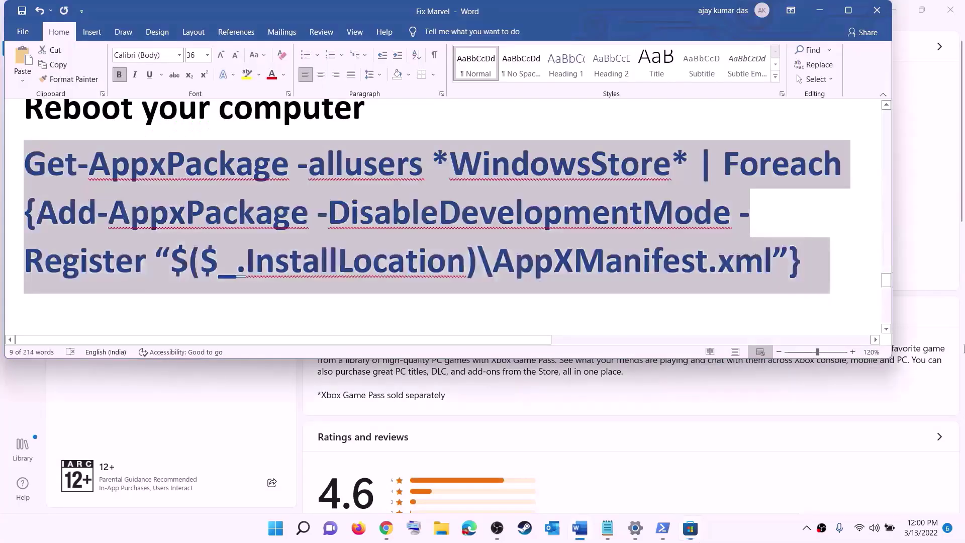
pyautogui.scroll(-5, 291, 244)
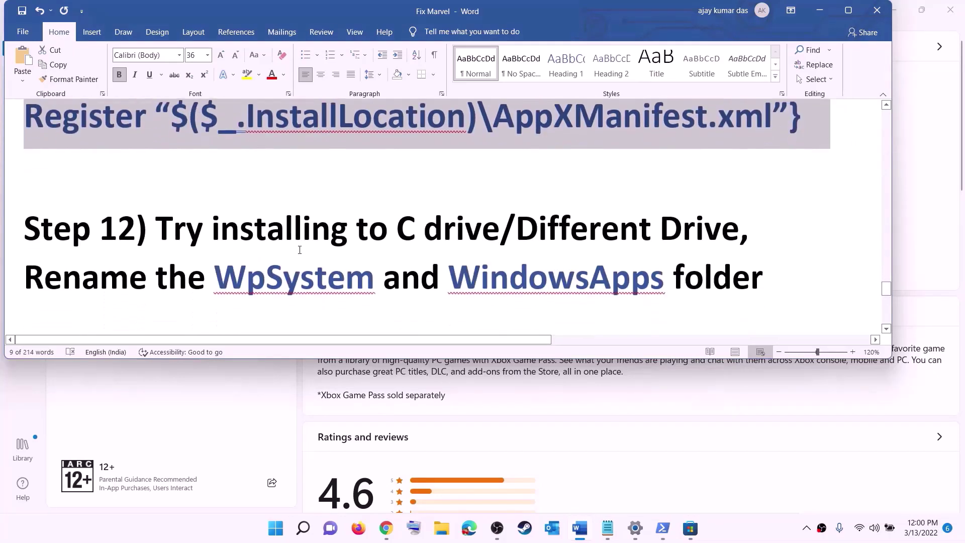
pyautogui.moveTo(137, 197); pyautogui.dragTo(659, 194)
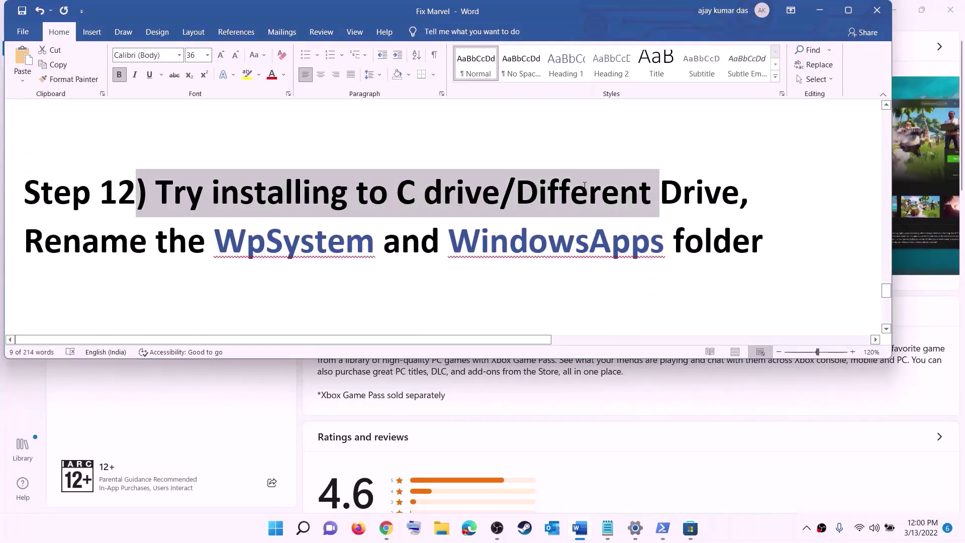
pyautogui.click(416, 197)
pyautogui.moveTo(463, 190); pyautogui.dragTo(396, 194)
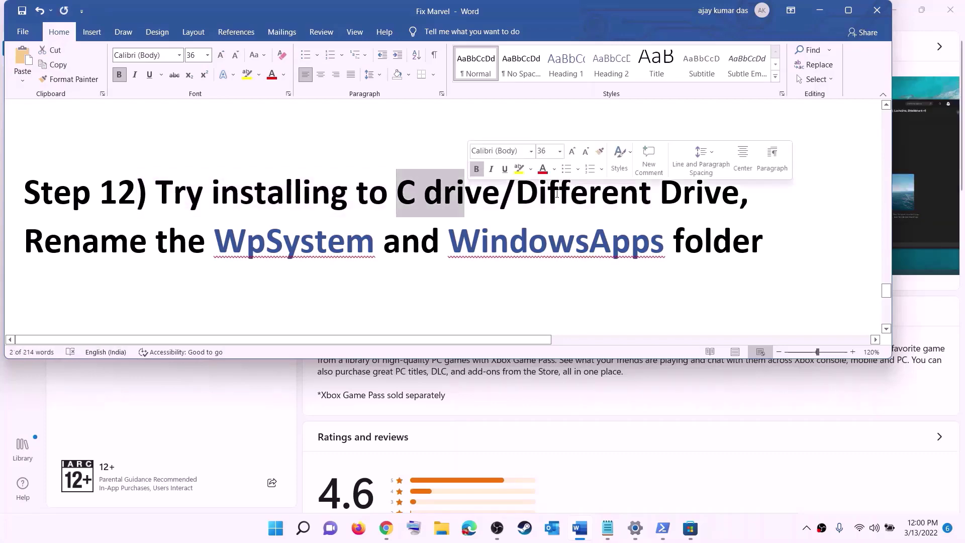
pyautogui.moveTo(517, 193); pyautogui.dragTo(720, 194)
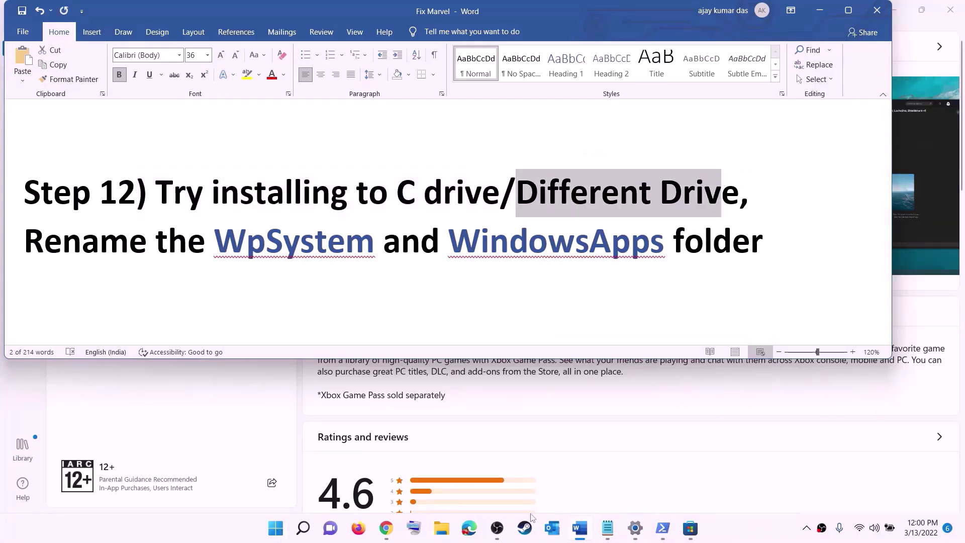
# - Open Windows Settings and go to the advanced storage page for where new content is saved
pyautogui.click(274, 539)
pyautogui.click(465, 222)
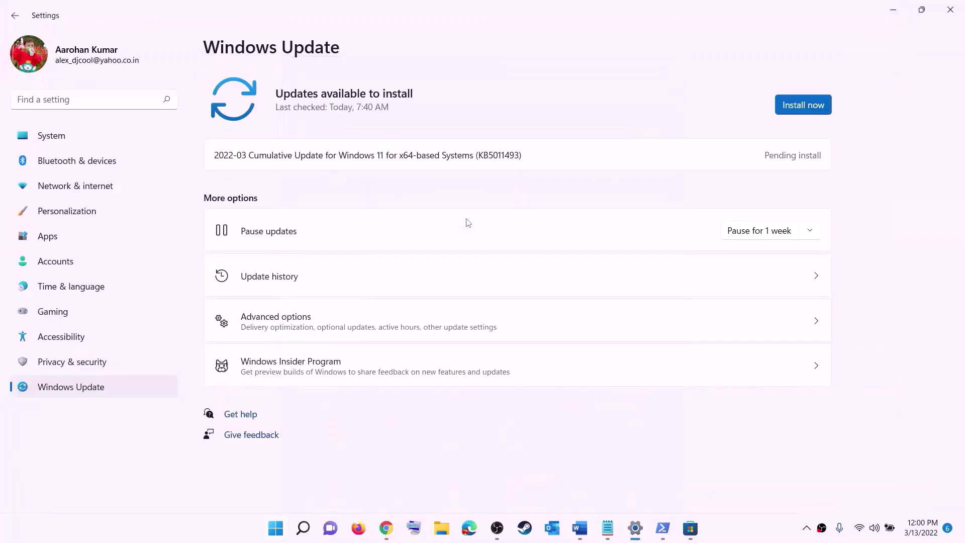
pyautogui.click(47, 136)
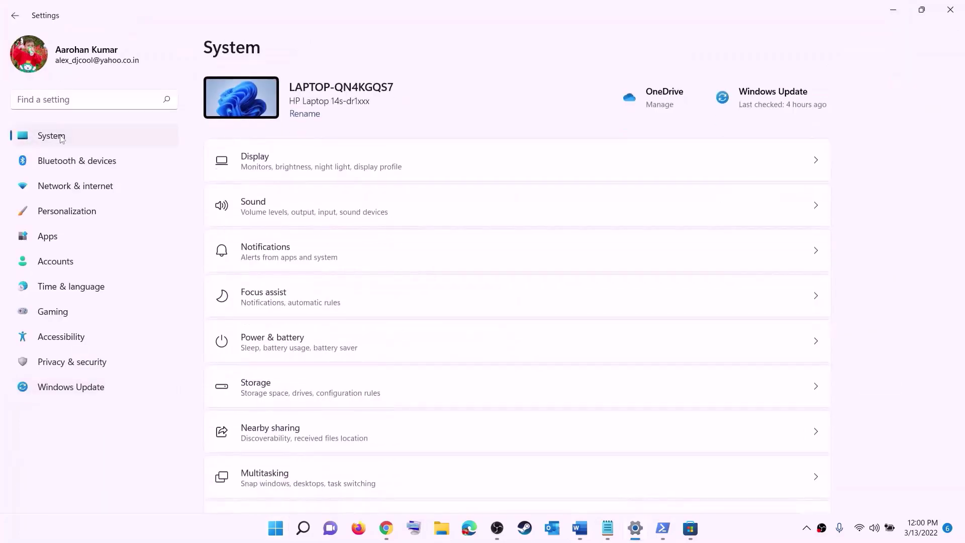
pyautogui.scroll(-3, 304, 276)
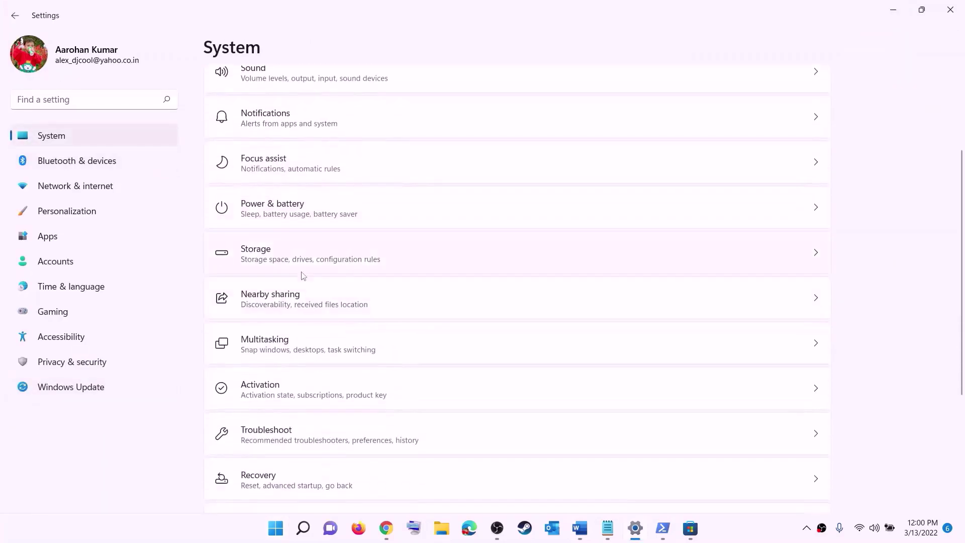
pyautogui.click(257, 267)
pyautogui.scroll(-5, 357, 354)
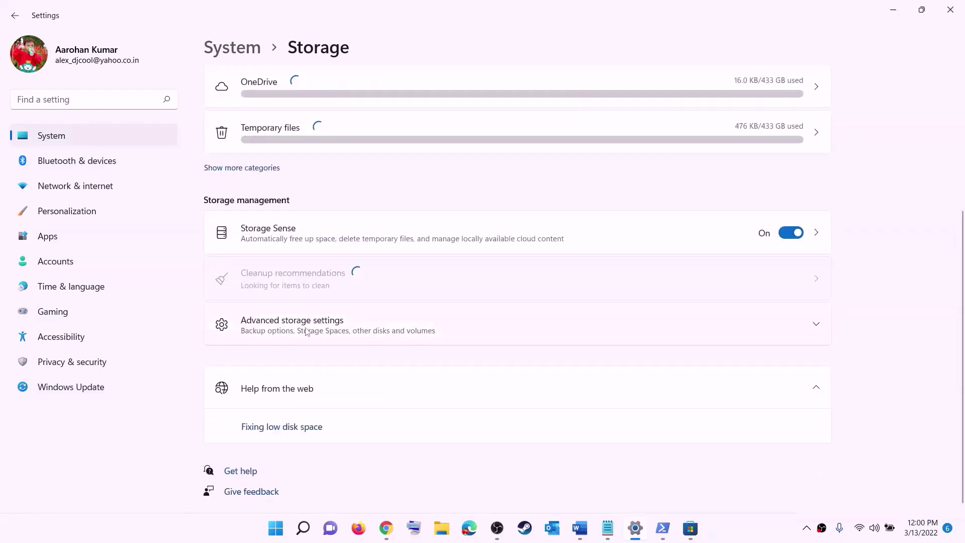
pyautogui.click(307, 332)
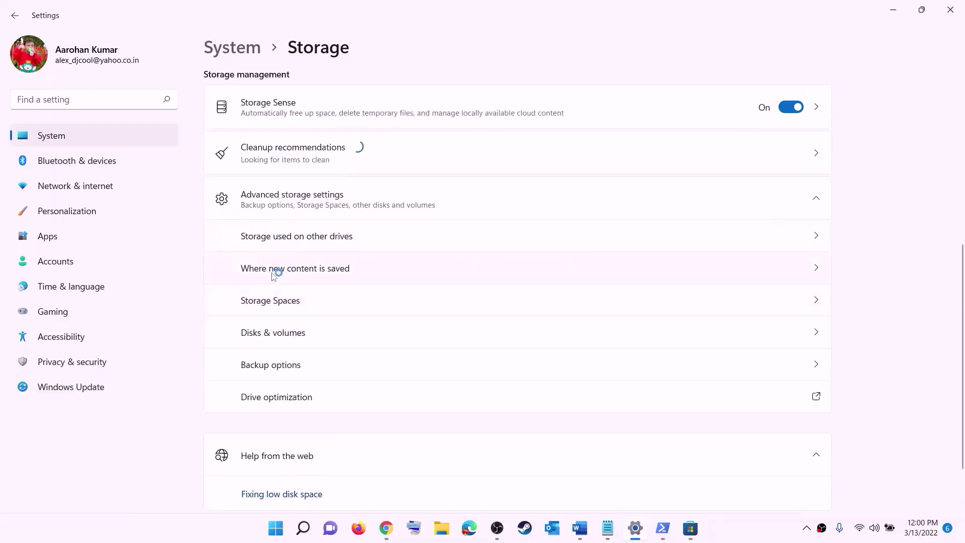
pyautogui.click(311, 269)
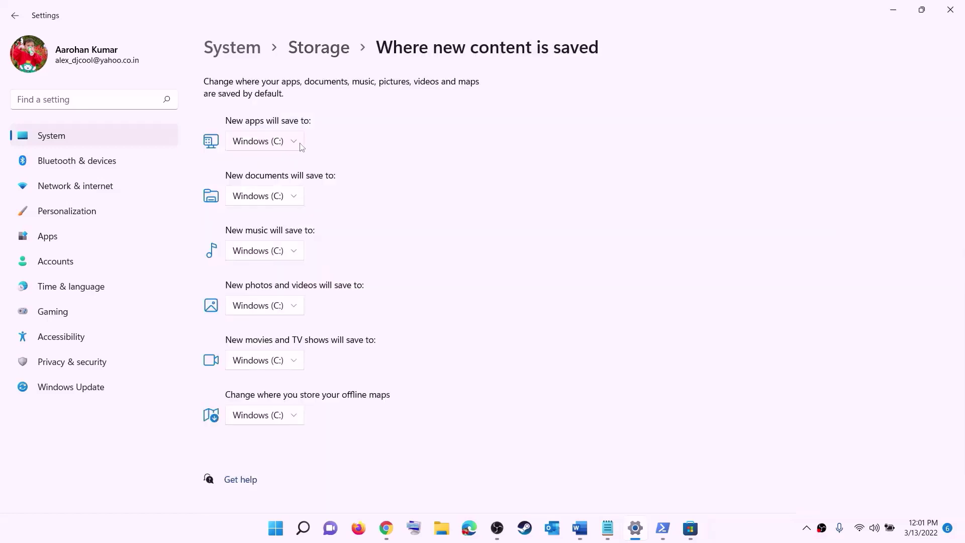
# - Check which drives are offered as the save location for new apps and close Settings
pyautogui.click(295, 144)
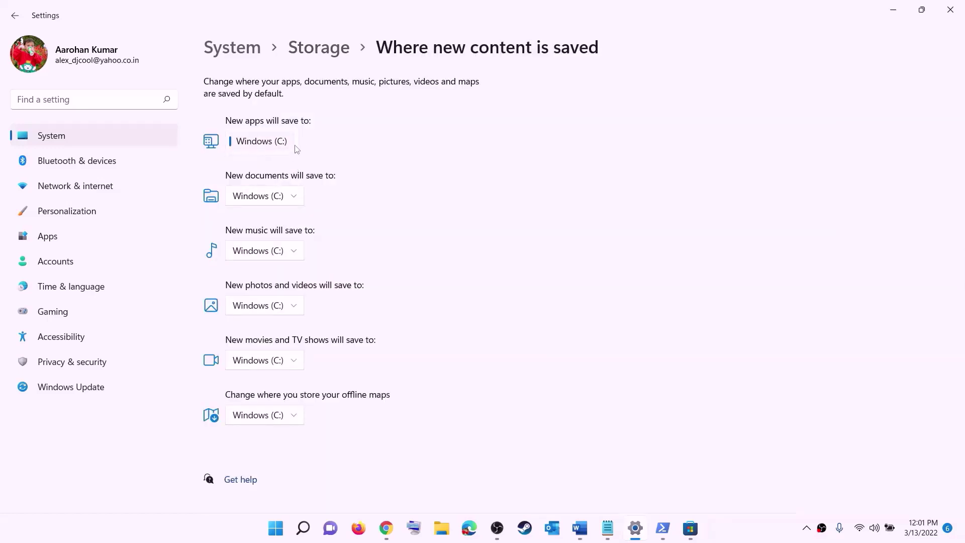
pyautogui.click(293, 153)
pyautogui.click(297, 144)
pyautogui.click(319, 153)
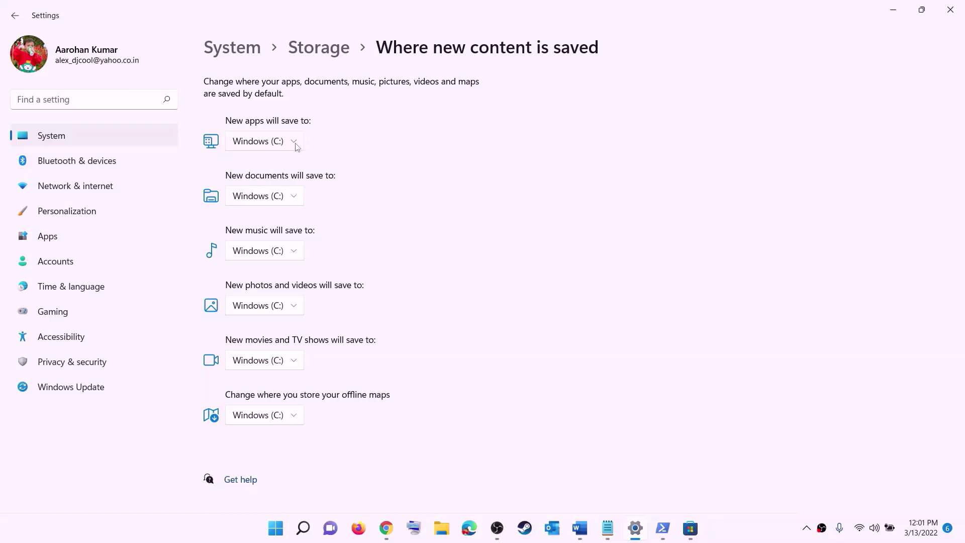
pyautogui.click(296, 146)
pyautogui.click(311, 142)
pyautogui.click(289, 145)
pyautogui.click(332, 147)
pyautogui.click(950, 10)
# - Highlight the Step 12 instruction to rename the WpSystem and WindowsApps folders
pyautogui.moveTo(34, 236); pyautogui.dragTo(537, 246)
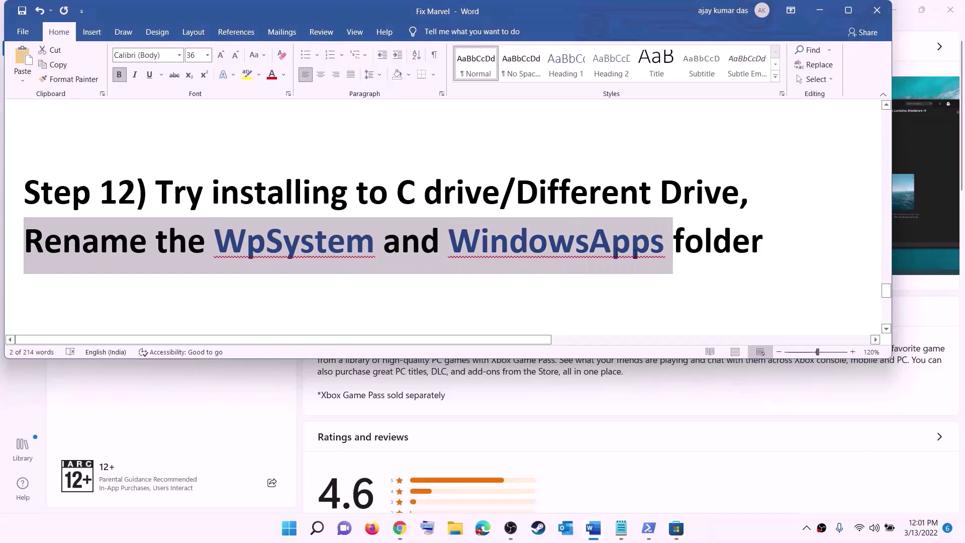
pyautogui.moveTo(654, 246); pyautogui.dragTo(694, 245)
pyautogui.click(693, 244)
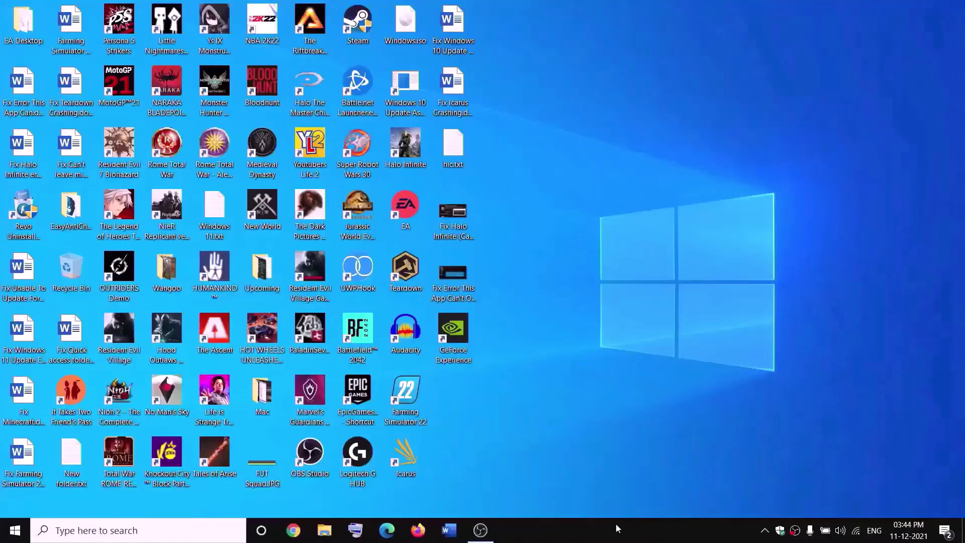
# - Open the New Volume (D:) drive from This PC in File Explorer
pyautogui.click(336, 518)
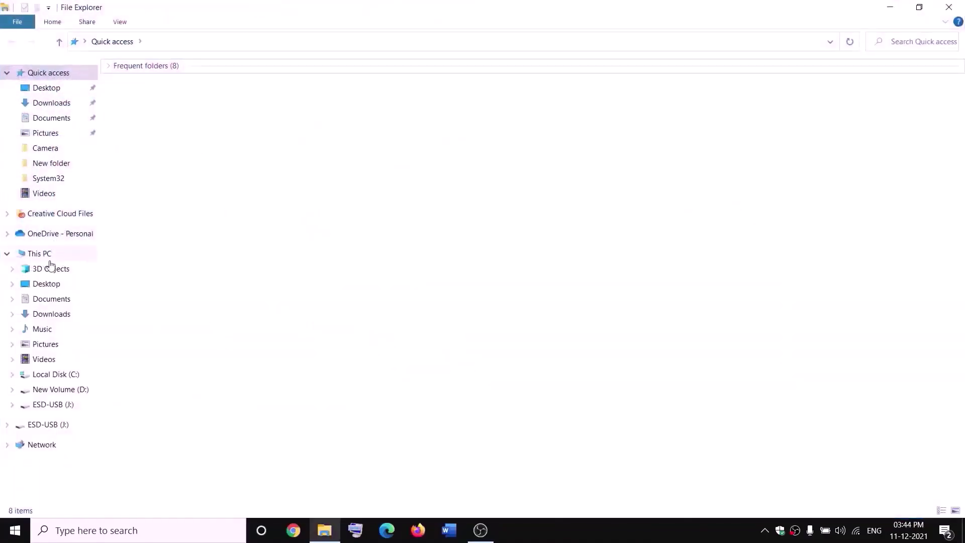
pyautogui.click(50, 259)
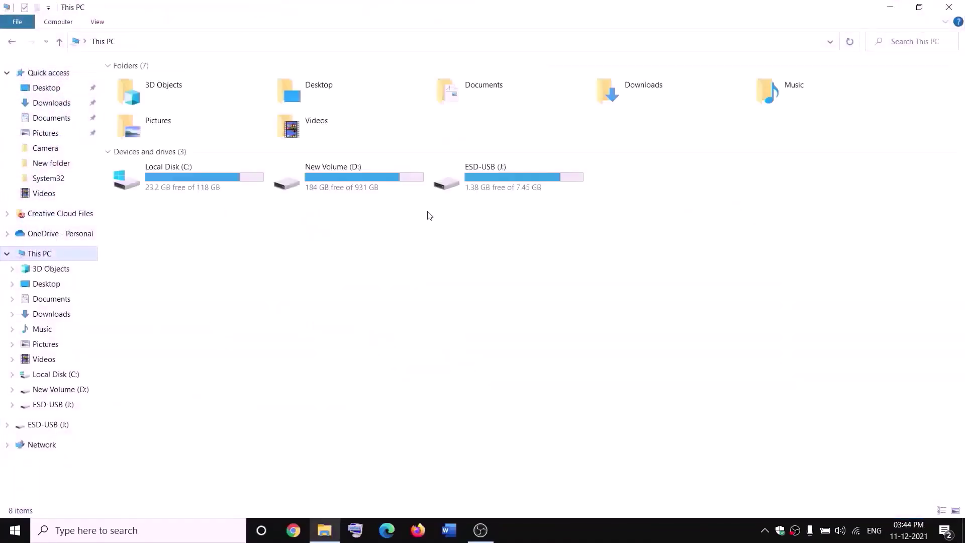
pyautogui.doubleClick(360, 186)
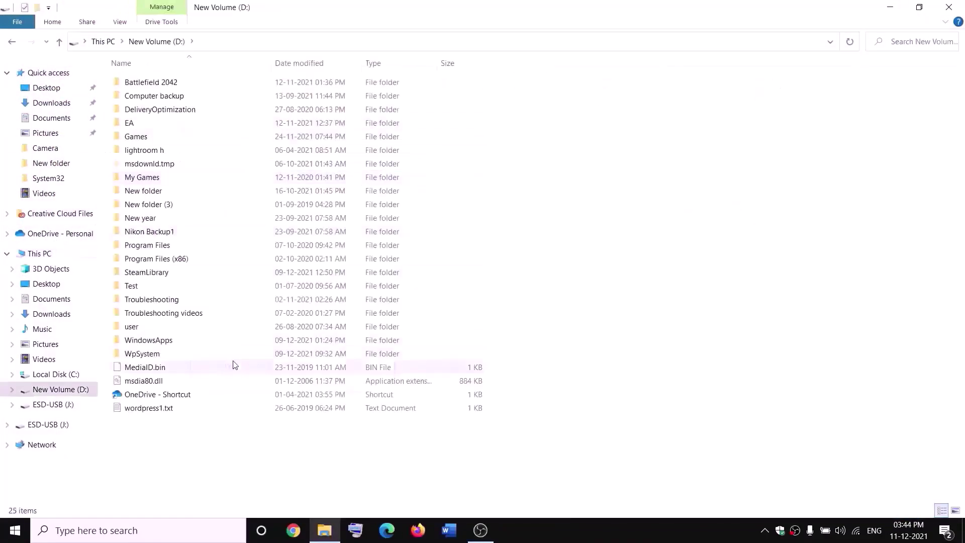
# - Look up the Rename option for the WpSystem folder and close the list of folder actions
pyautogui.click(200, 356)
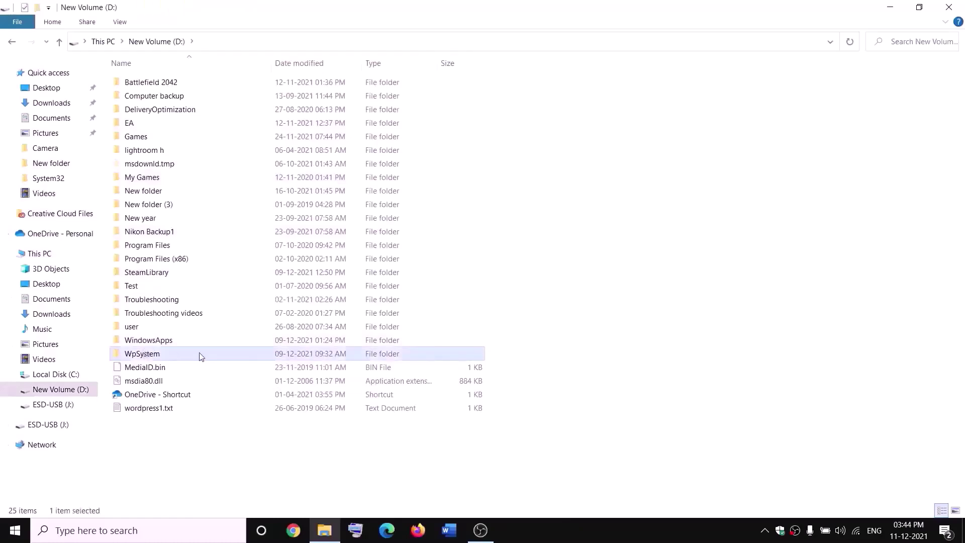
pyautogui.rightClick(158, 357)
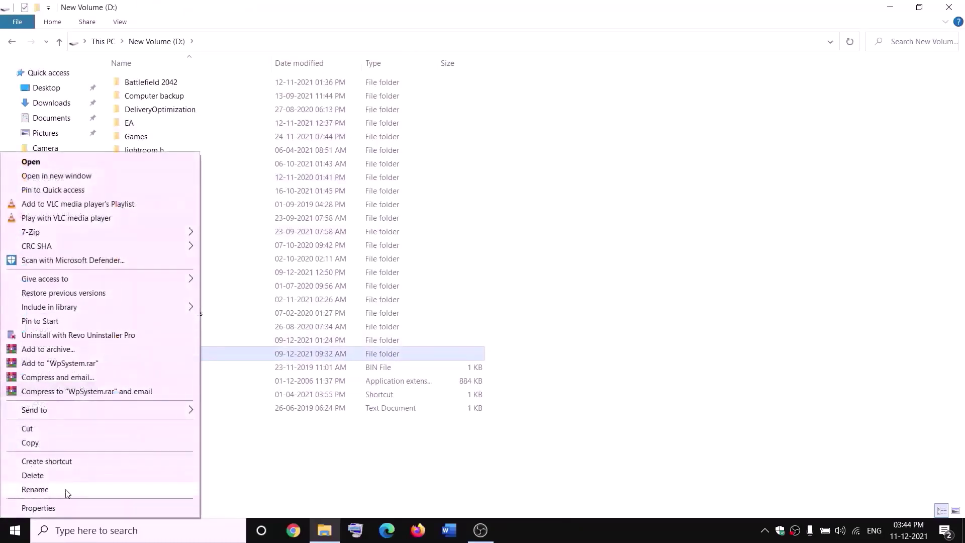
pyautogui.click(305, 470)
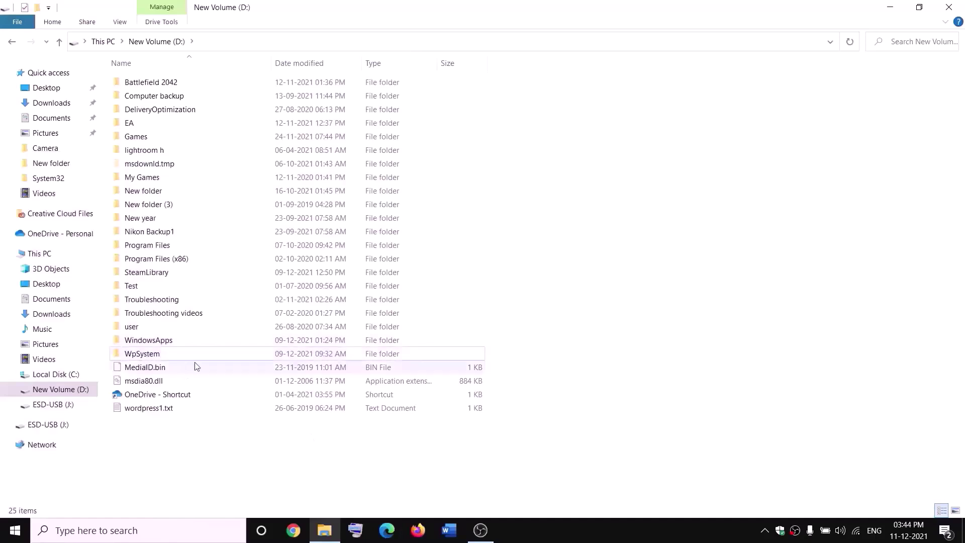
pyautogui.moveTo(144, 357)
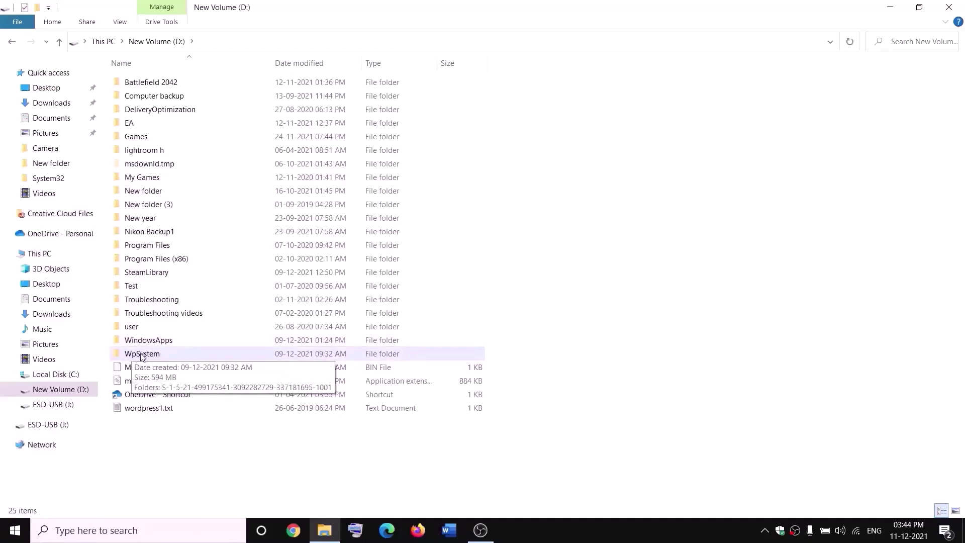
# - Open the advanced security settings of the WpSystem folder
pyautogui.rightClick(141, 357)
pyautogui.click(48, 506)
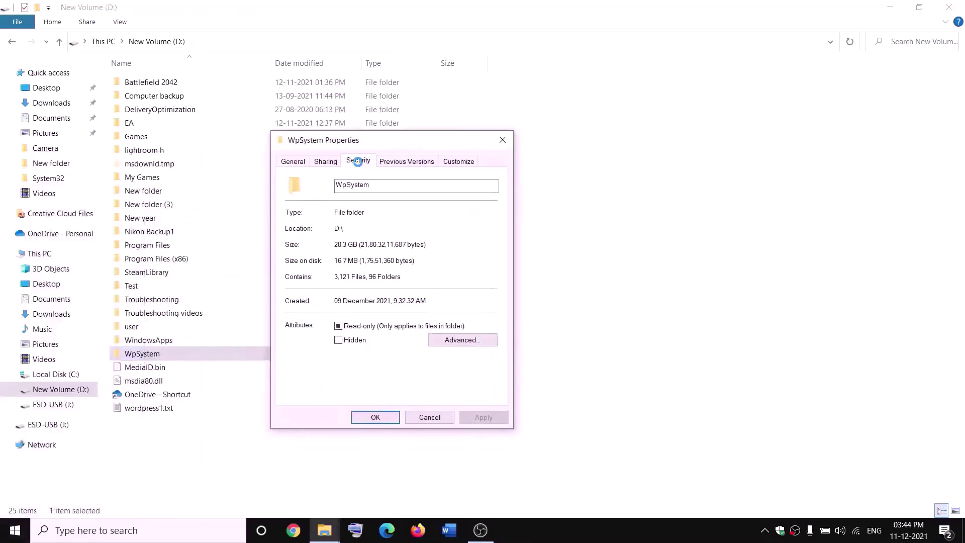
pyautogui.click(359, 162)
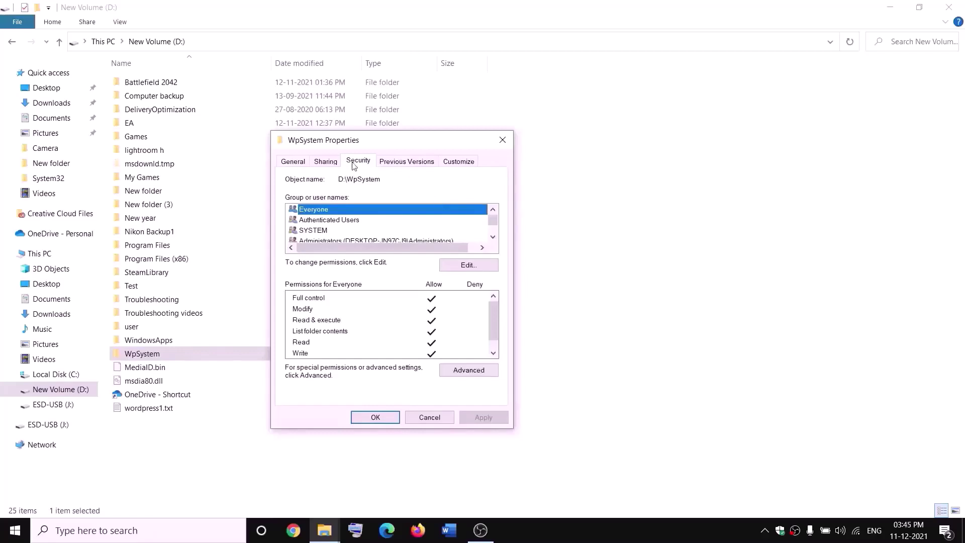
pyautogui.click(473, 371)
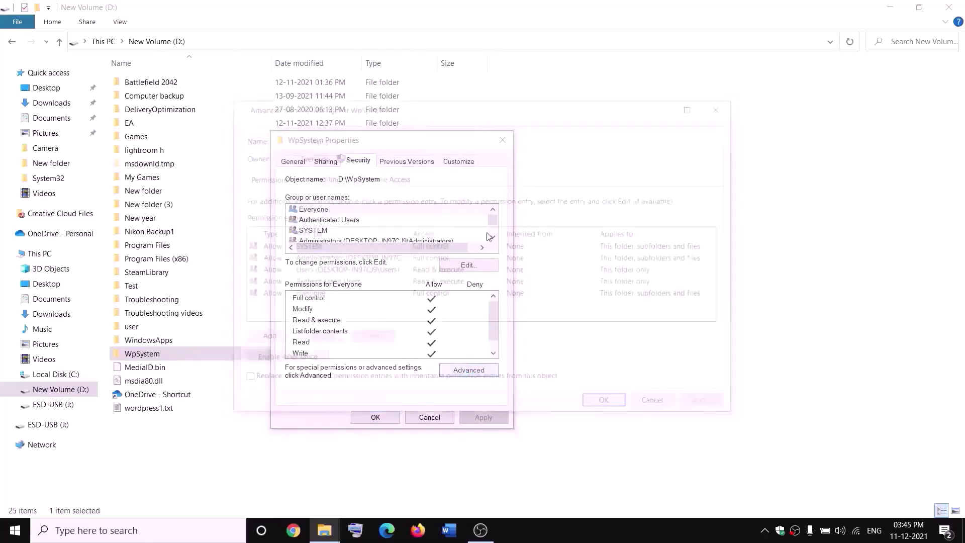
# - Change the owner of the WpSystem folder to Everyone, checking the name before accepting it
pyautogui.click(355, 157)
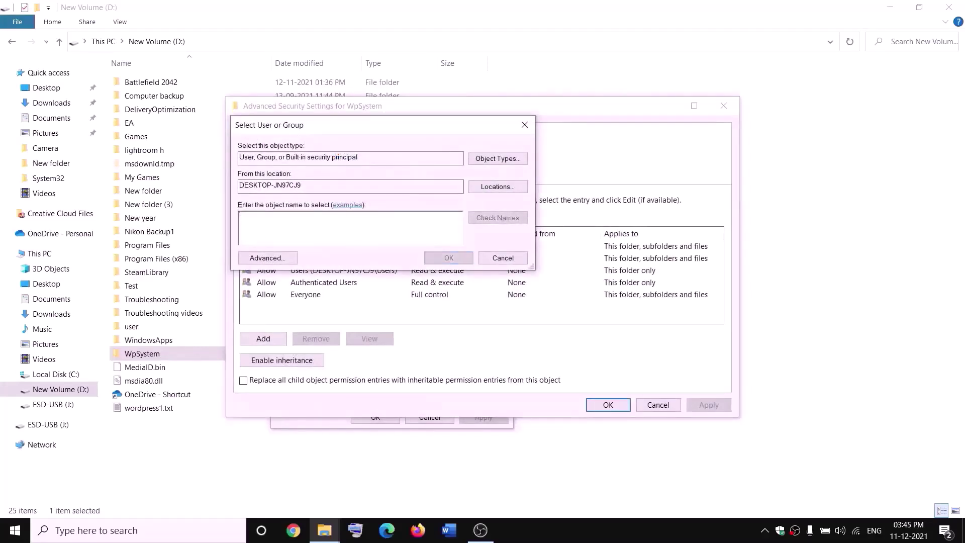
pyautogui.write('everyone')
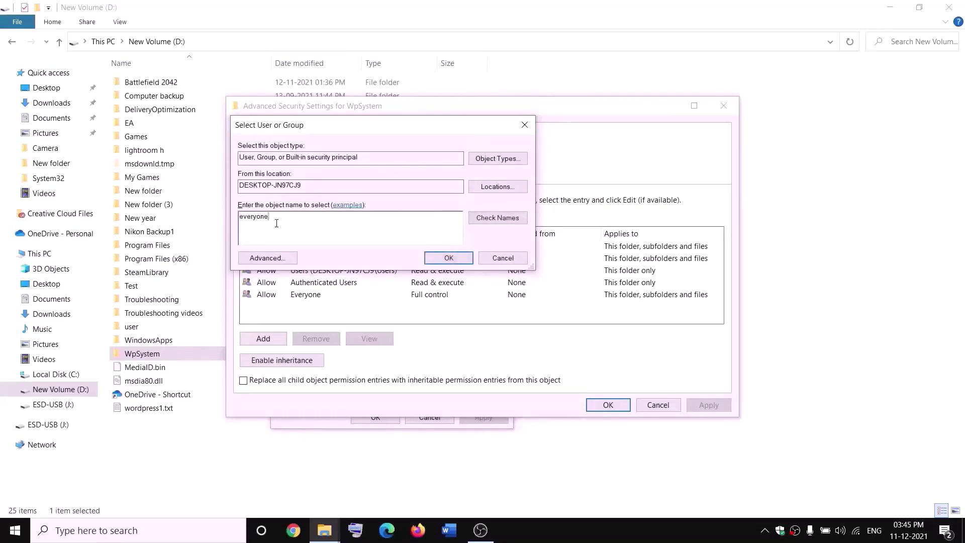
pyautogui.moveTo(277, 223); pyautogui.dragTo(240, 221)
pyautogui.click(504, 223)
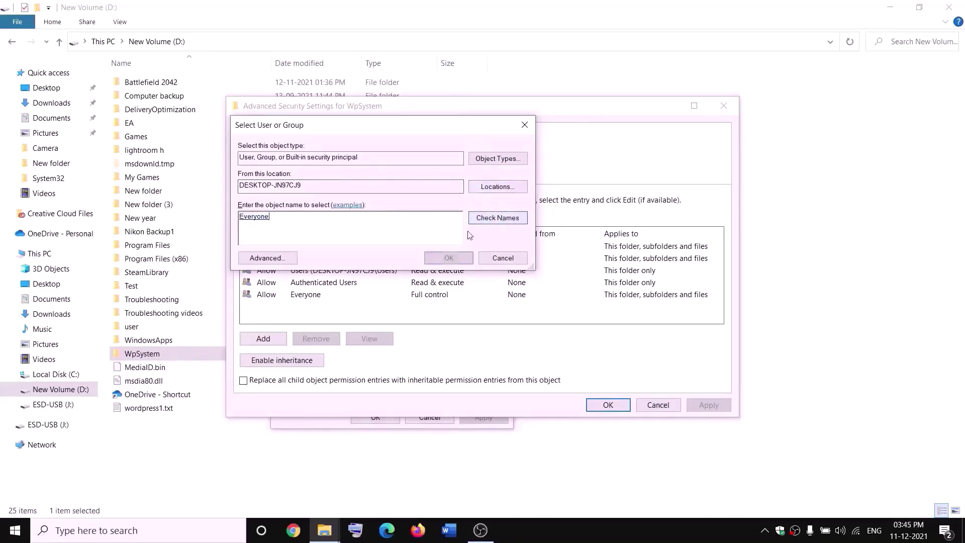
pyautogui.click(448, 257)
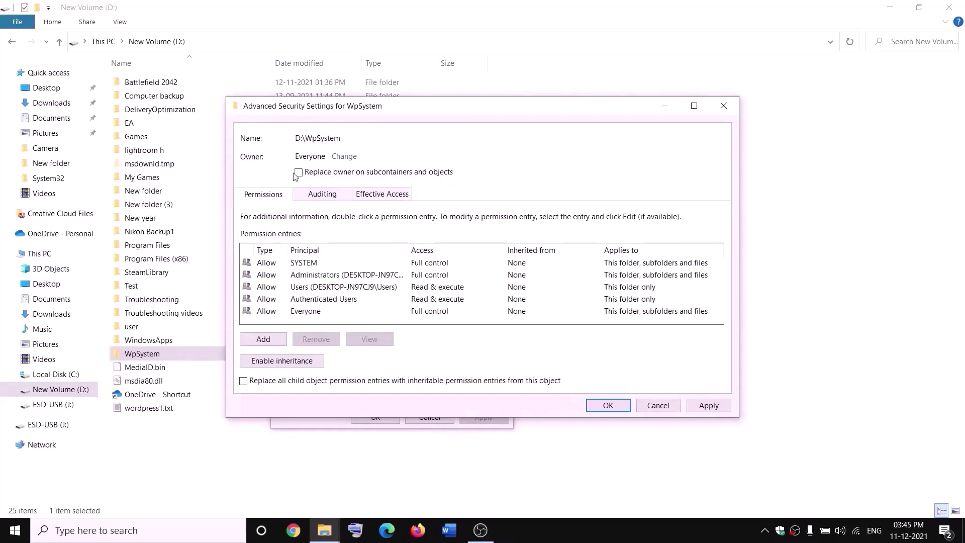
# - Enable replacing the owner on subcontainers and objects, apply the WpSystem ownership change, and close the folder's properties
pyautogui.click(709, 405)
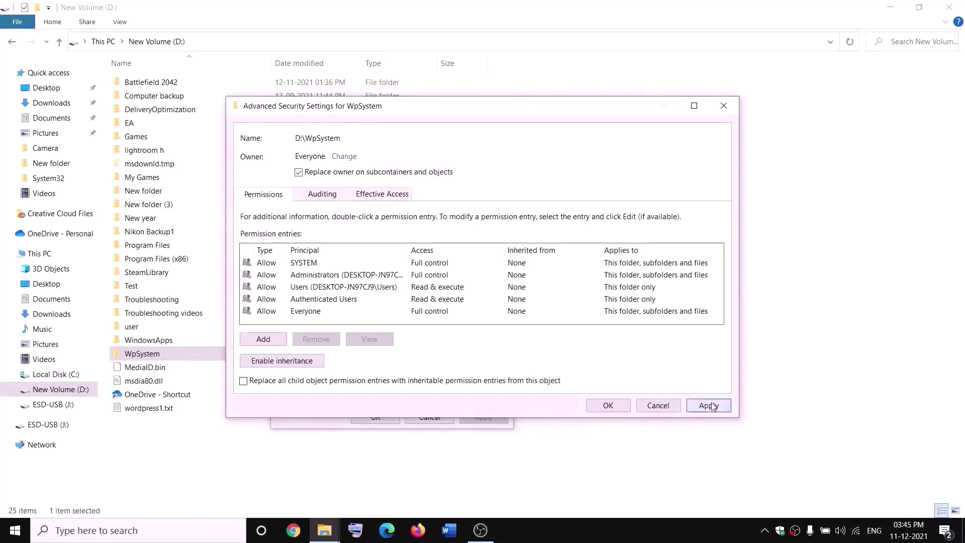
pyautogui.click(607, 406)
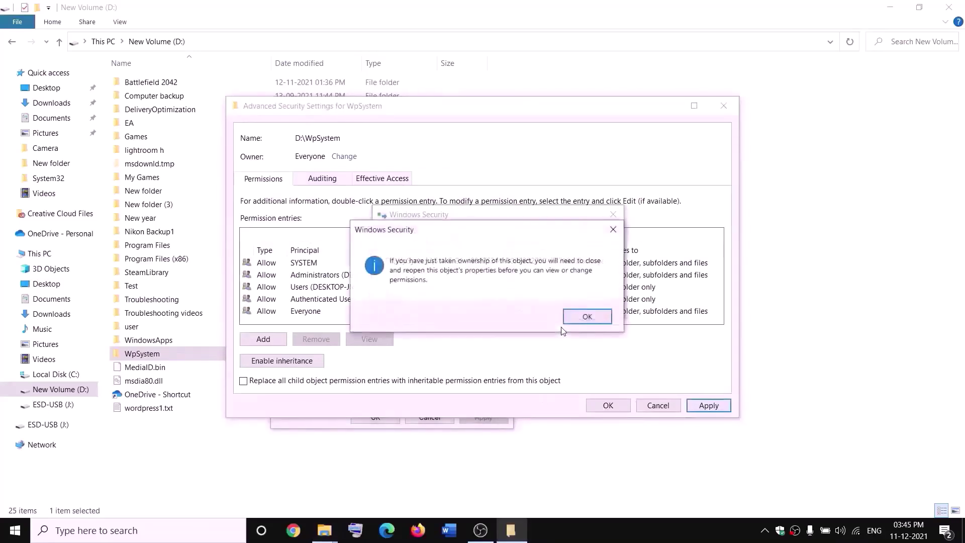
pyautogui.click(576, 318)
pyautogui.click(378, 417)
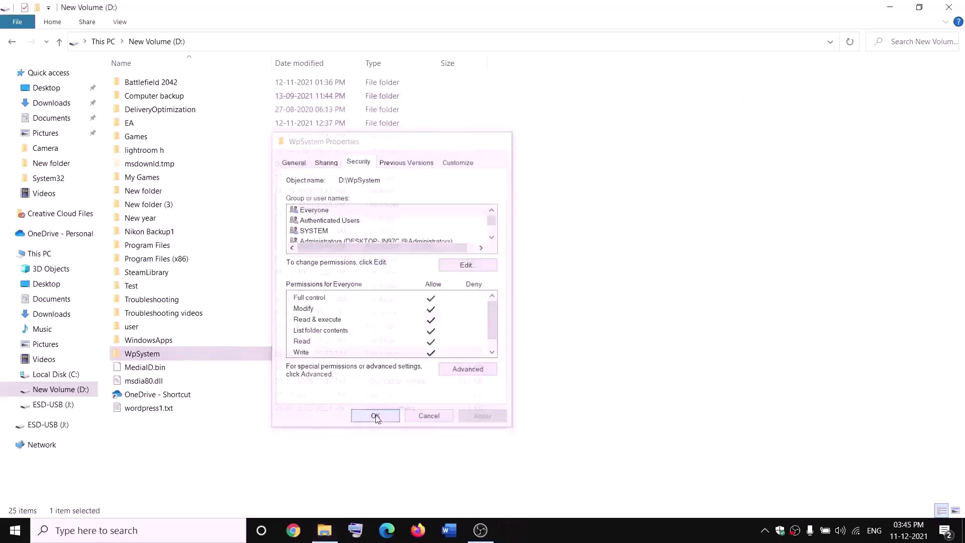
# - Reopen the WpSystem folder's properties and bring up its advanced security settings
pyautogui.rightClick(145, 355)
pyautogui.click(39, 508)
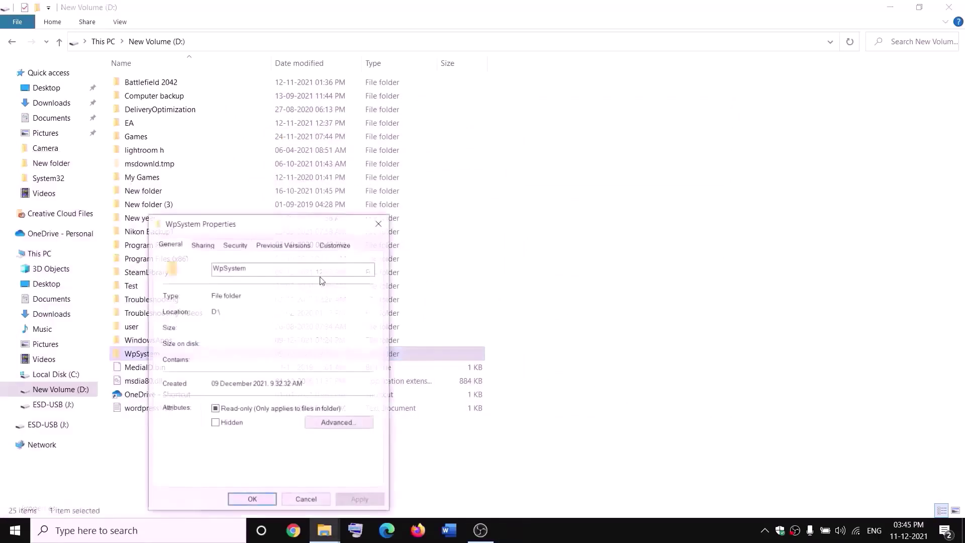
pyautogui.click(355, 184)
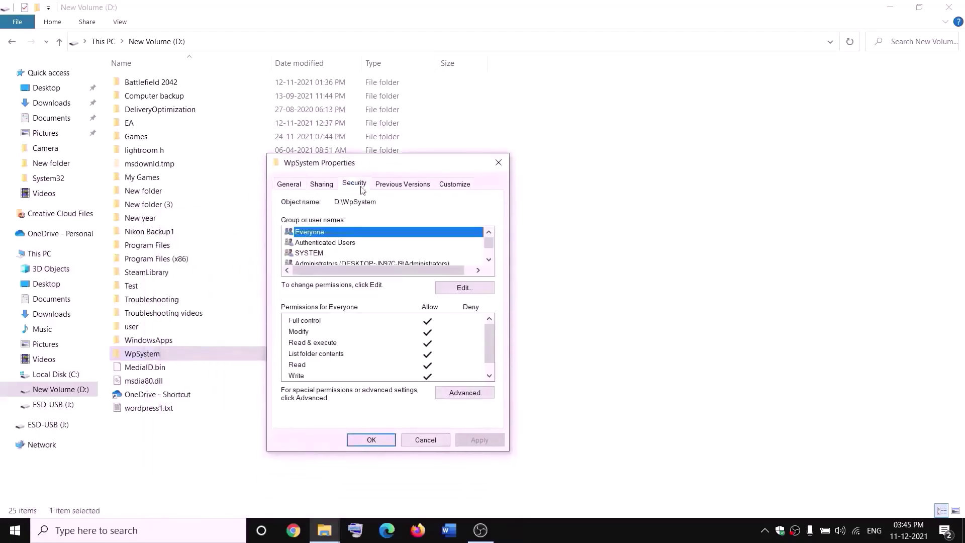
pyautogui.click(471, 406)
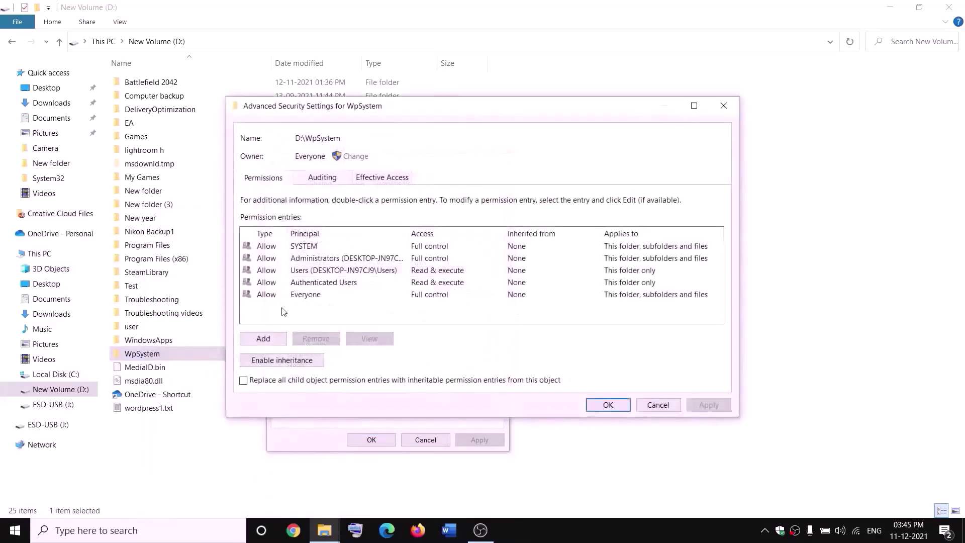
# - Add a permission entry for the WpSystem folder with Everyone as the principal
pyautogui.click(264, 339)
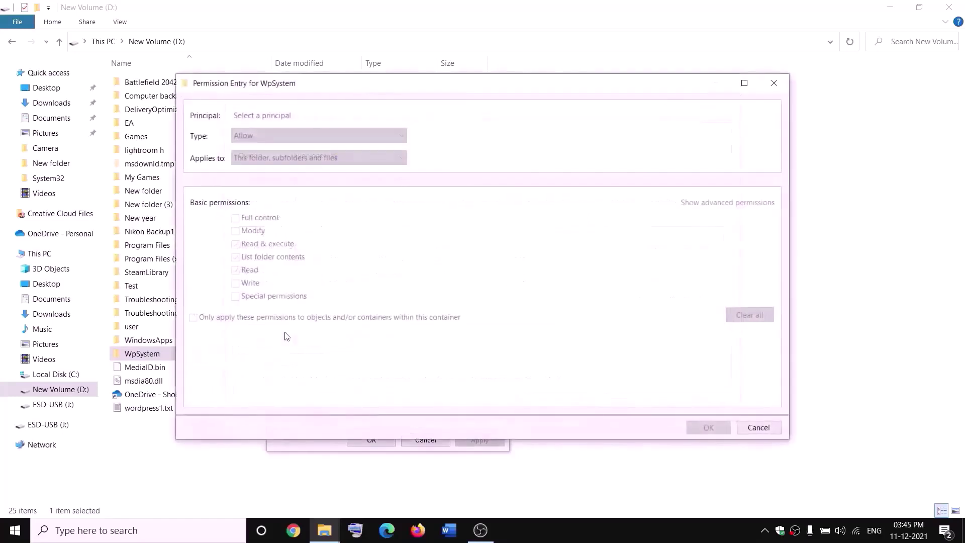
pyautogui.click(262, 116)
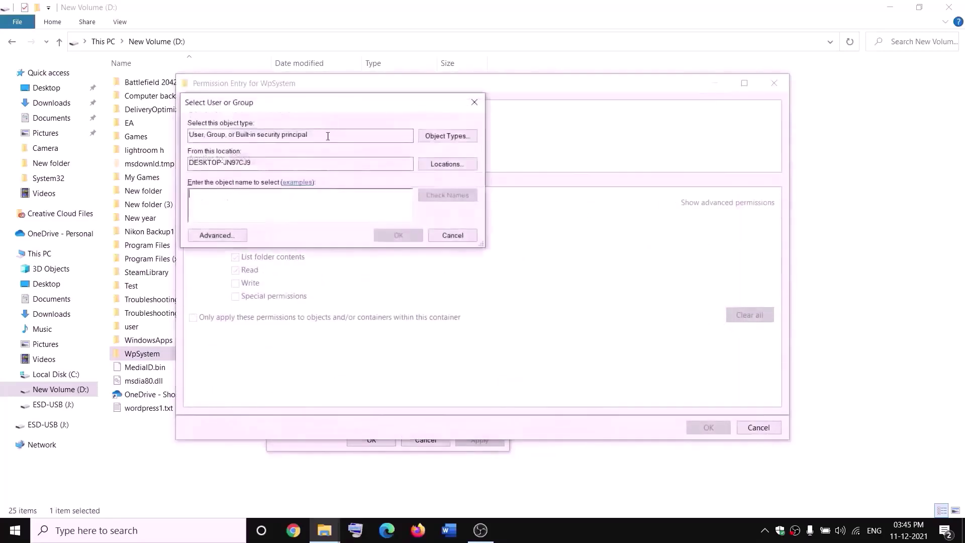
pyautogui.write('ever')
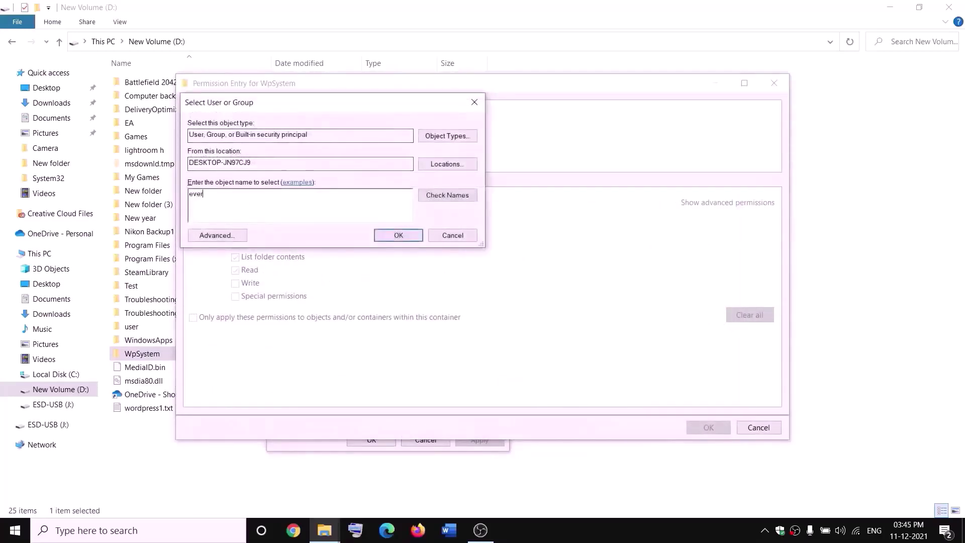
pyautogui.write('yone')
pyautogui.click(448, 195)
pyautogui.click(398, 235)
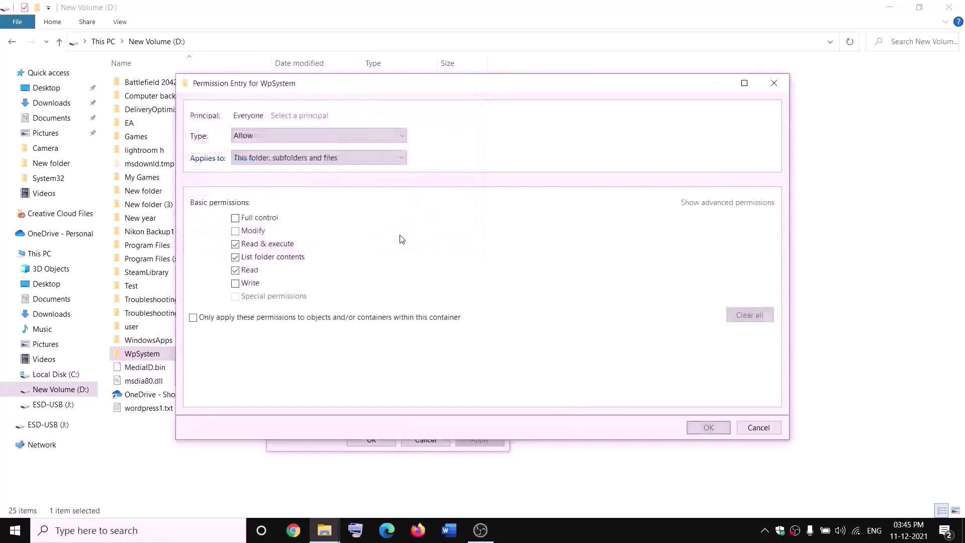
# - Grant Everyone full control over WpSystem, apply the permissions, and close the folder's properties
pyautogui.click(235, 220)
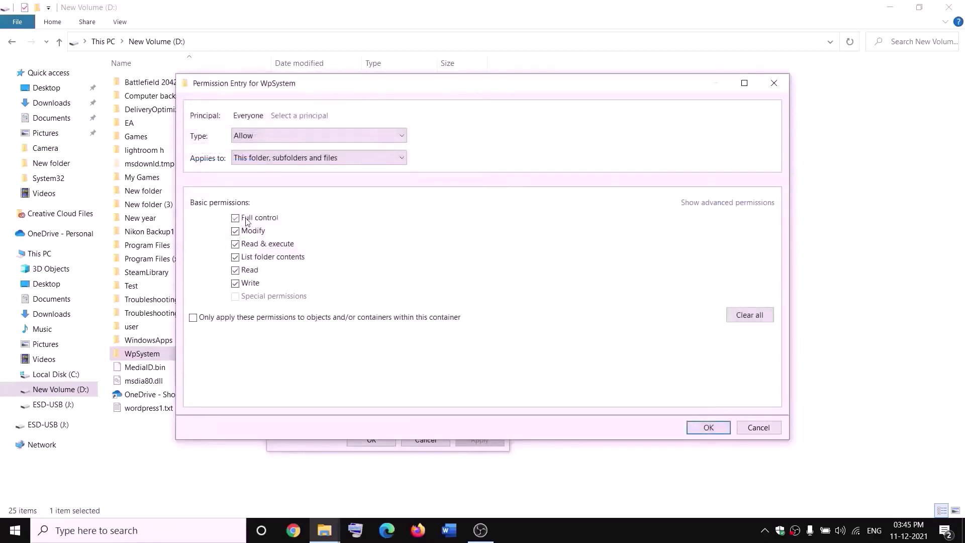
pyautogui.click(708, 427)
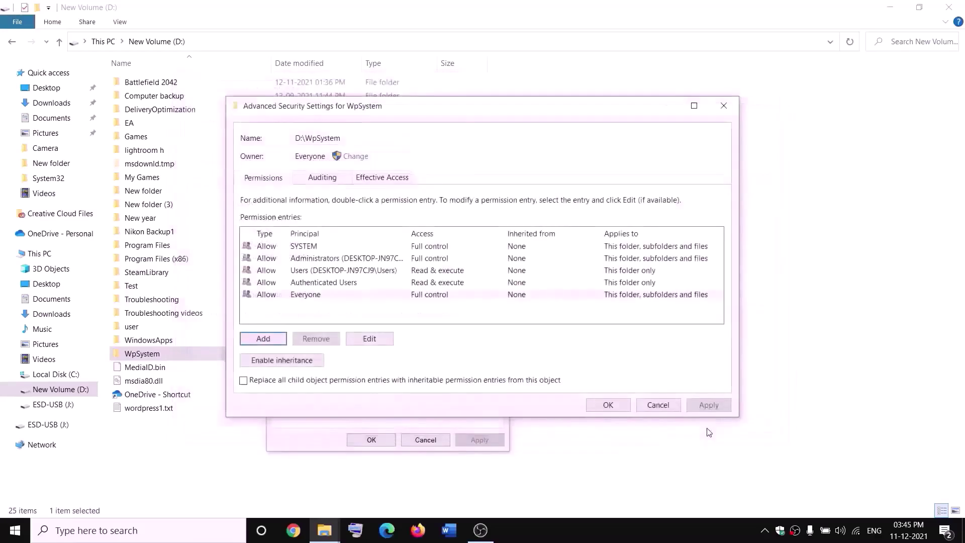
pyautogui.click(708, 405)
pyautogui.click(608, 405)
pyautogui.click(371, 440)
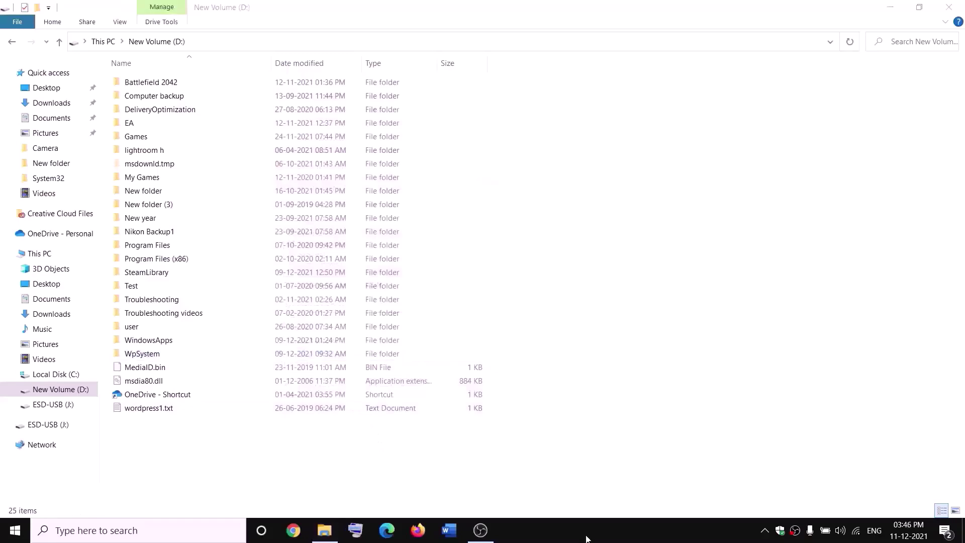
# - Rename the WpSystem folder to WpSystem.old
pyautogui.rightClick(141, 356)
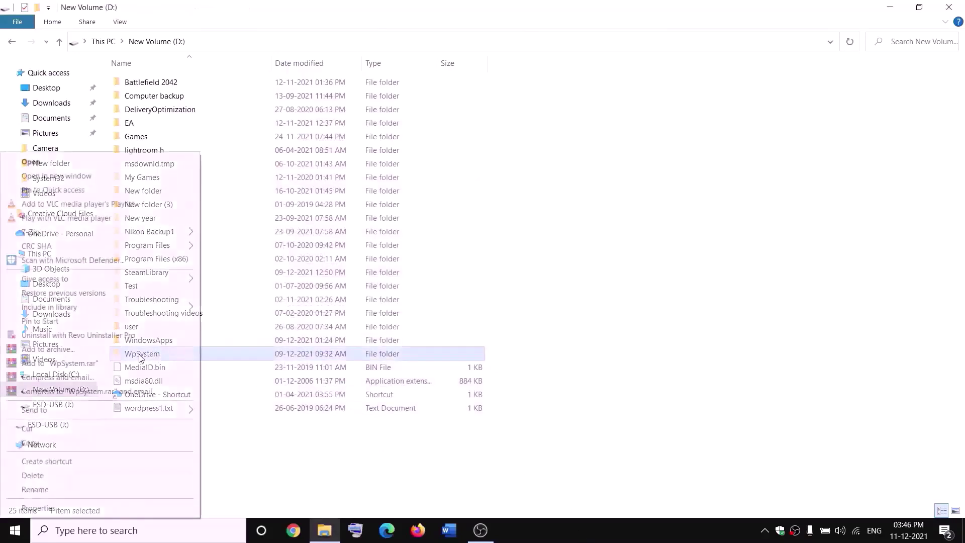
pyautogui.click(38, 493)
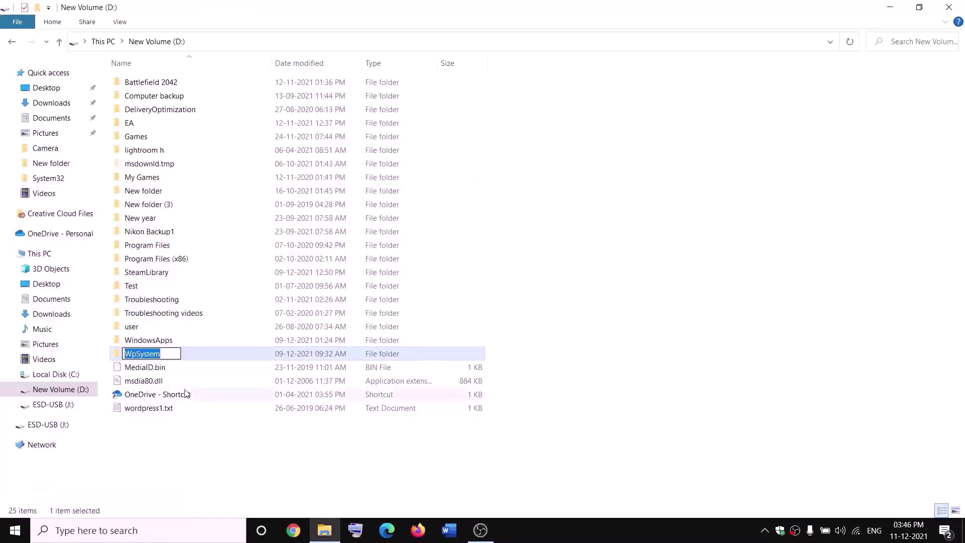
pyautogui.press('End')
pyautogui.write('.old')
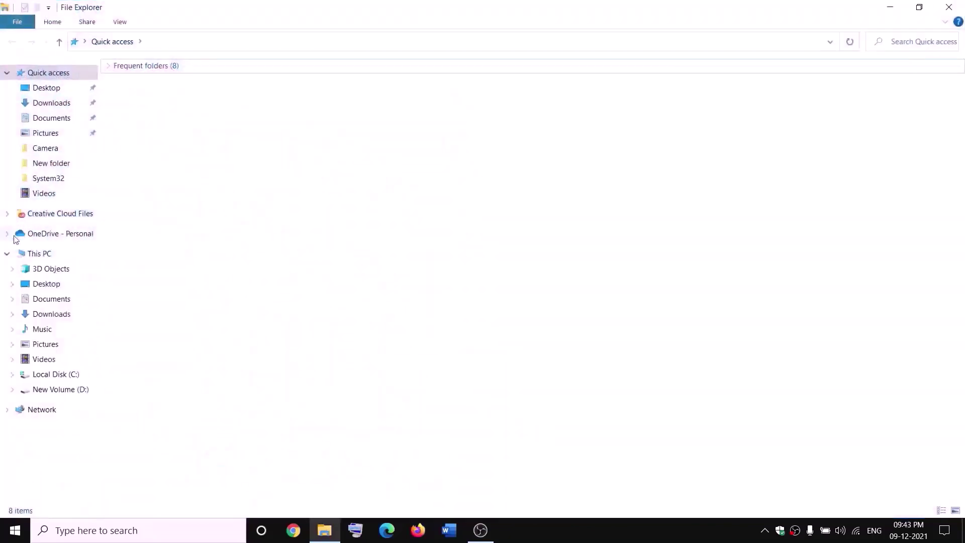
# - Go to the New Volume (D:) drive and open the advanced security settings of the WindowsApps folder
pyautogui.click(23, 253)
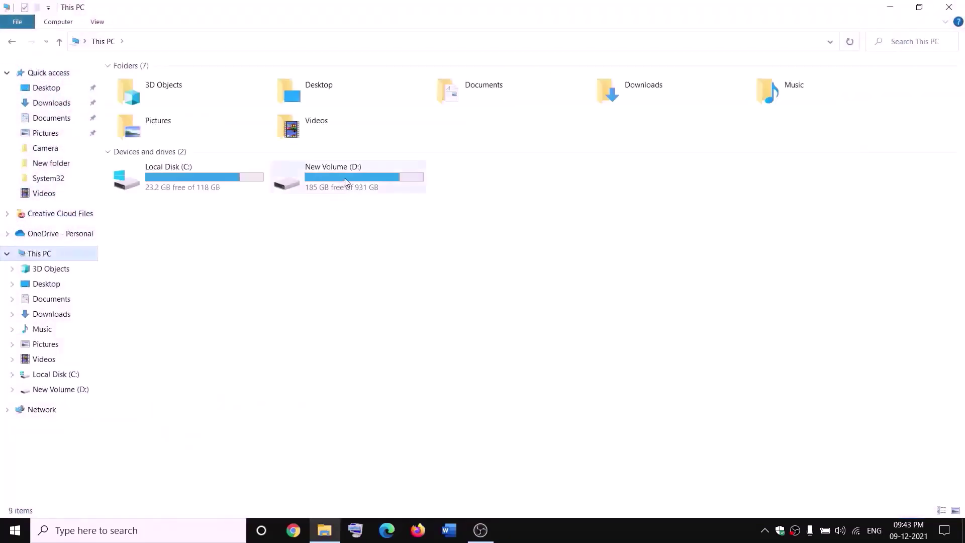
pyautogui.doubleClick(346, 182)
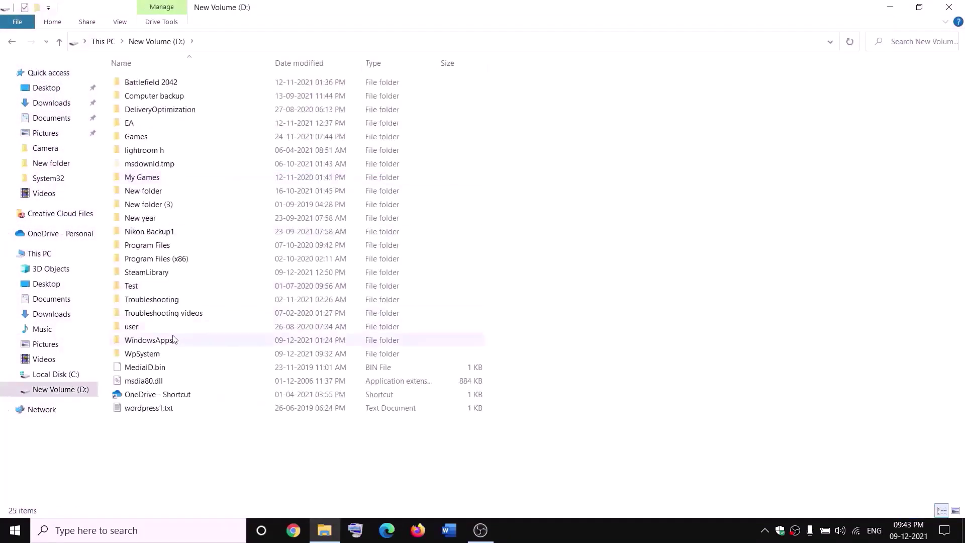
pyautogui.click(172, 340)
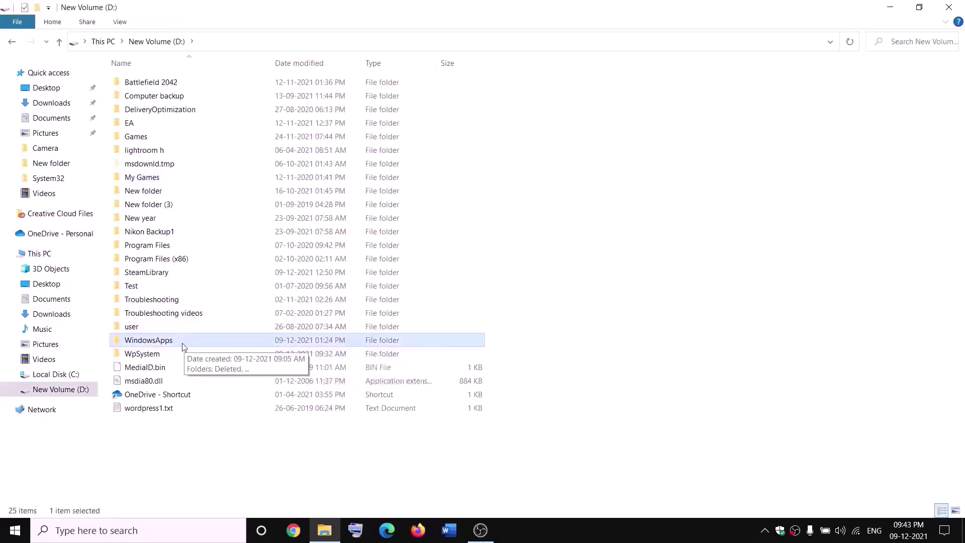
pyautogui.rightClick(182, 342)
pyautogui.click(38, 509)
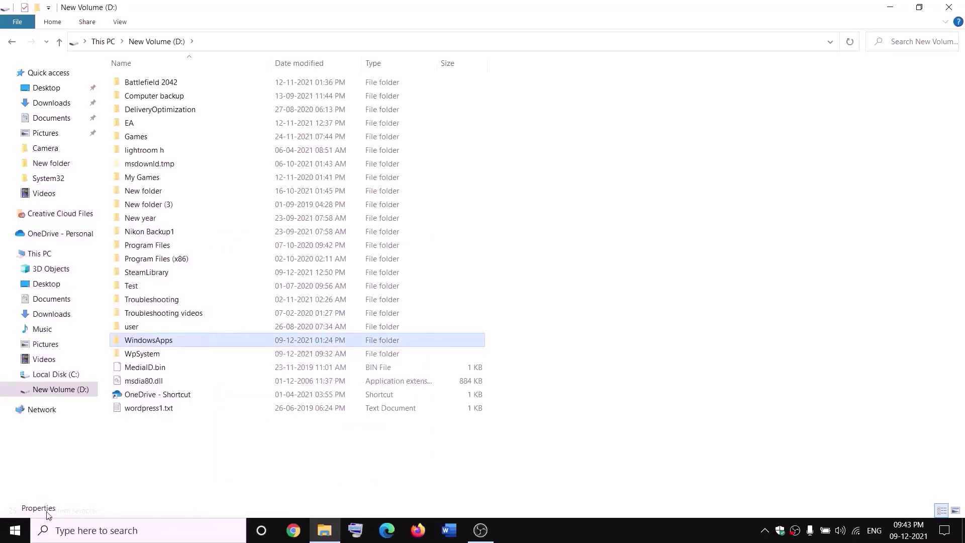
pyautogui.click(274, 244)
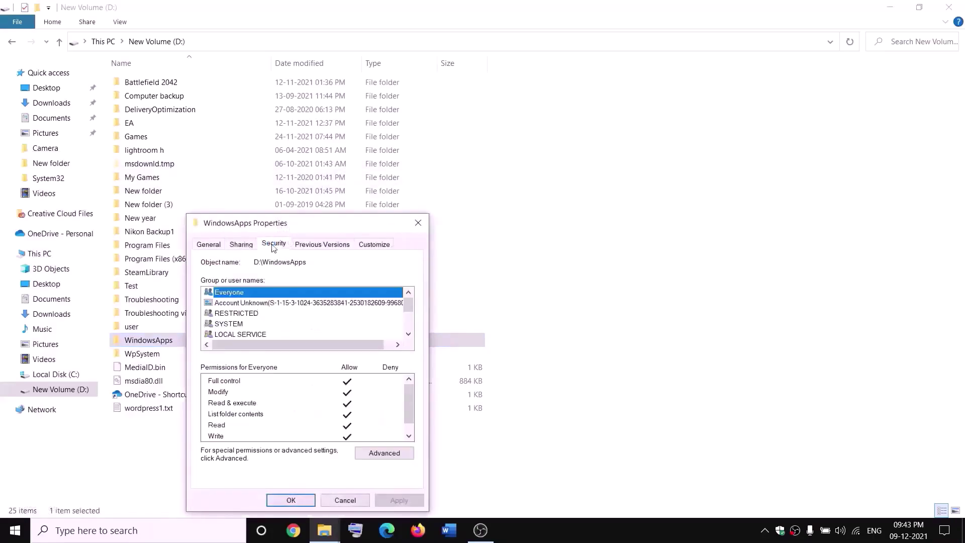
pyautogui.click(382, 452)
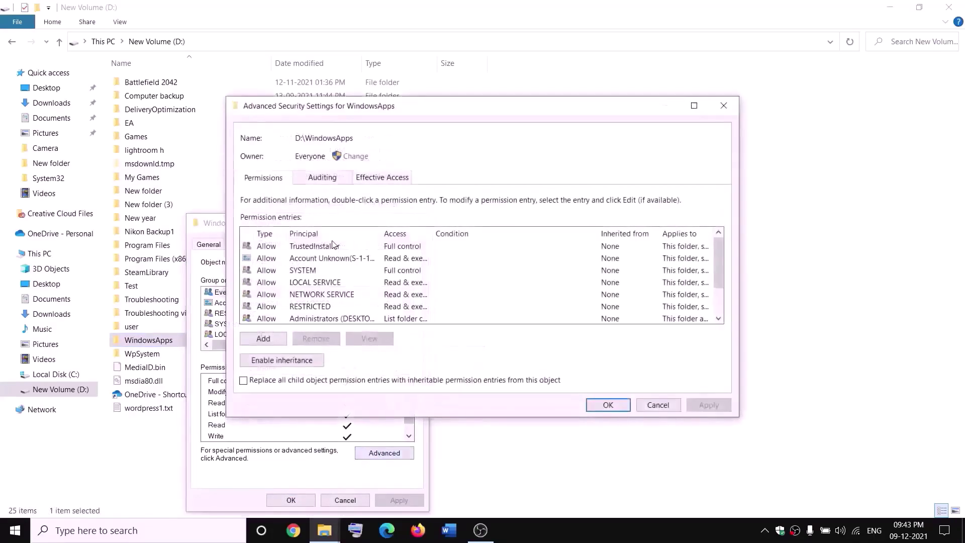
# - Set the WindowsApps folder's owner to Everyone, including its subcontainers and objects, and apply the change
pyautogui.click(357, 158)
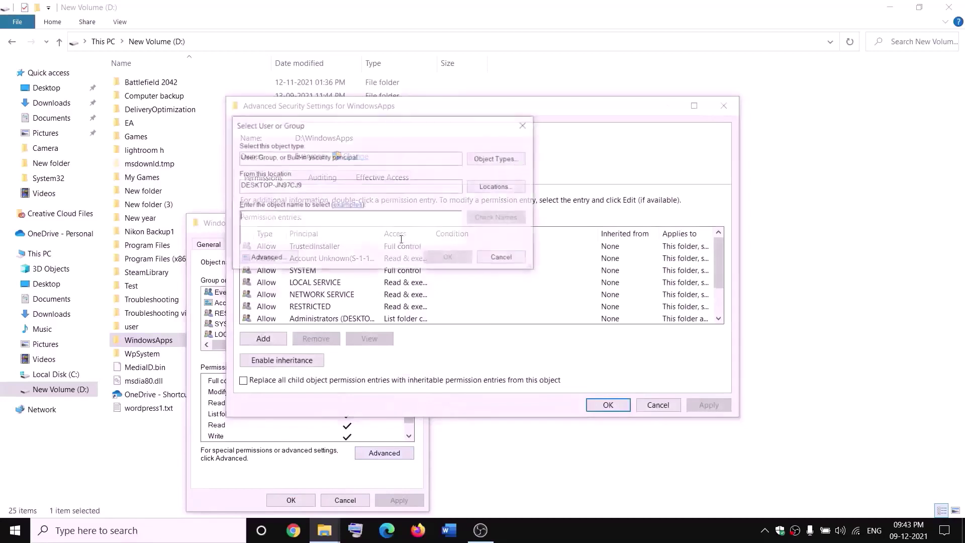
pyautogui.write('everyone')
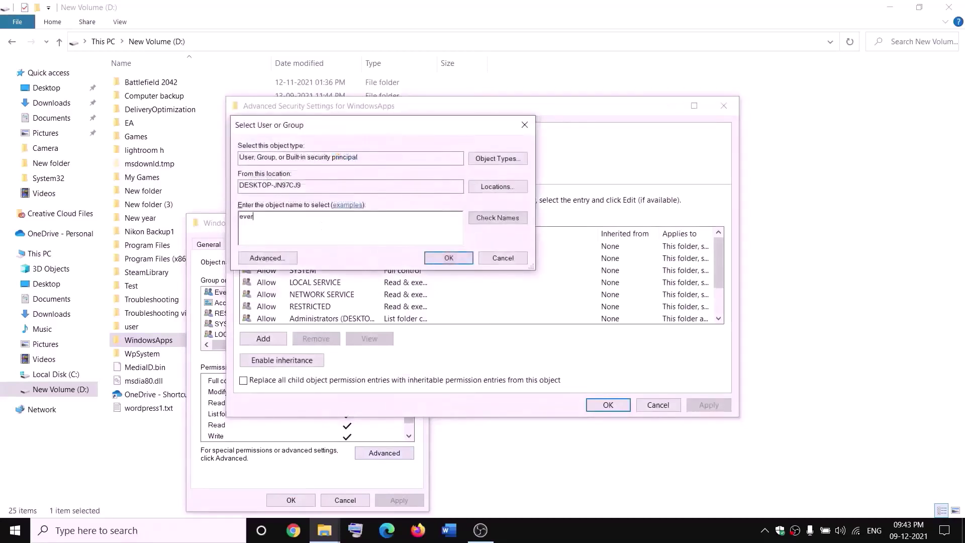
pyautogui.click(513, 222)
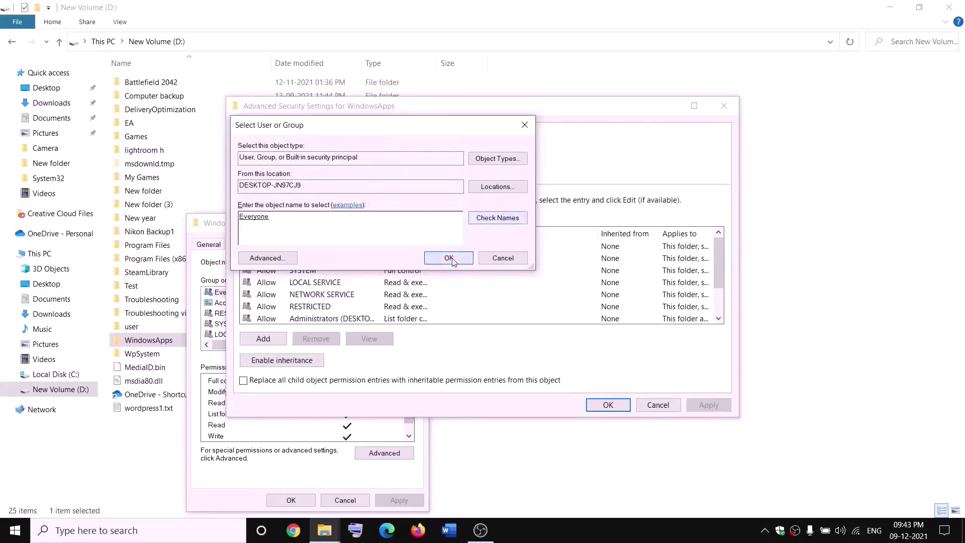
pyautogui.click(449, 258)
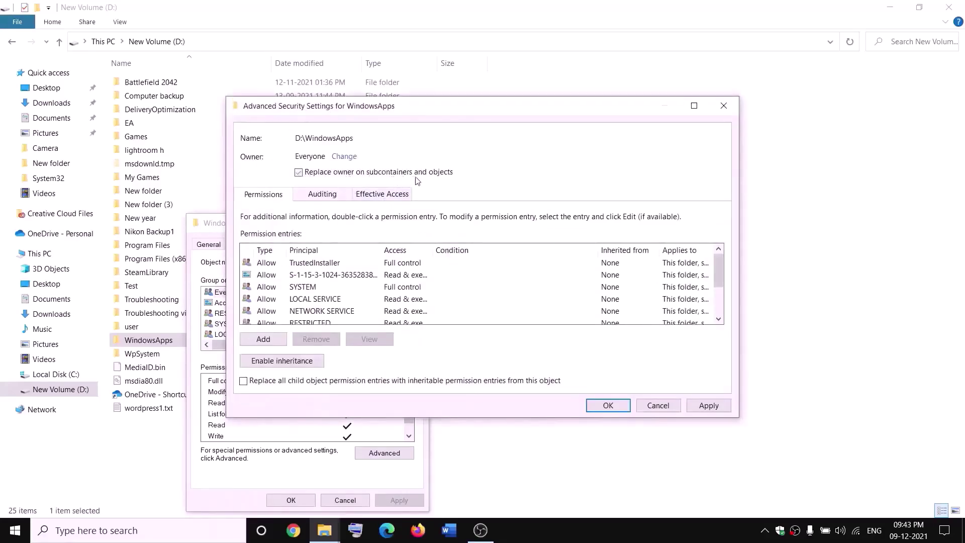
pyautogui.click(708, 405)
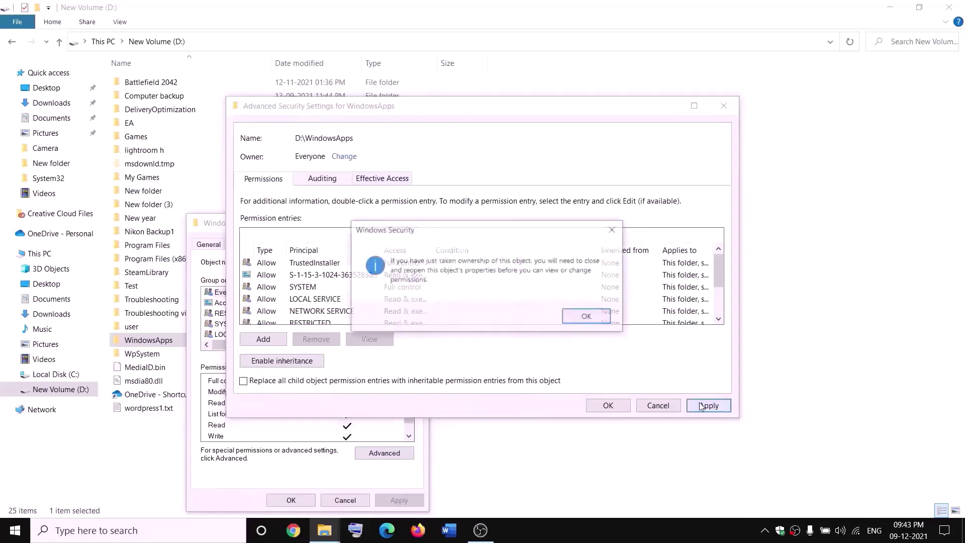
pyautogui.click(587, 317)
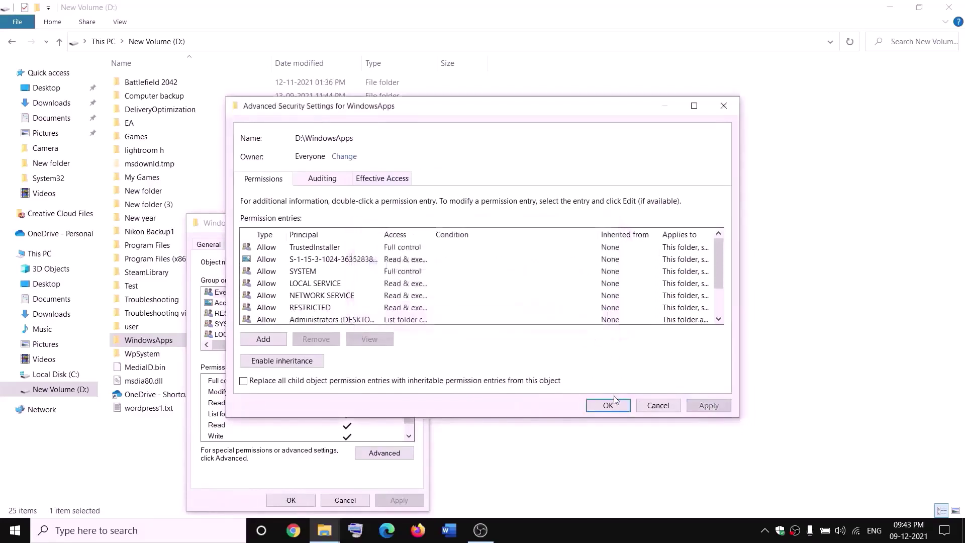
# - Confirm and close the WindowsApps folder's properties, then reopen its advanced security settings
pyautogui.click(608, 405)
pyautogui.click(302, 502)
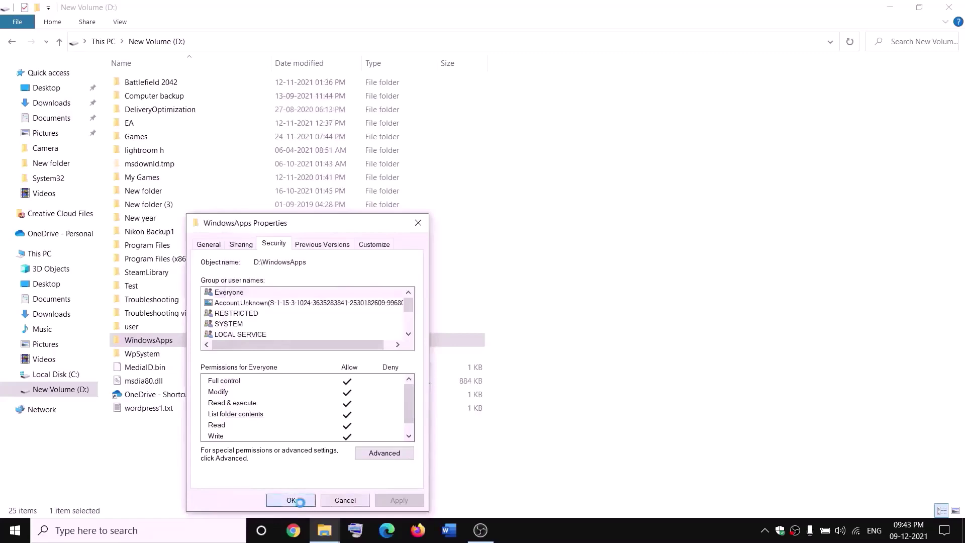
pyautogui.rightClick(184, 346)
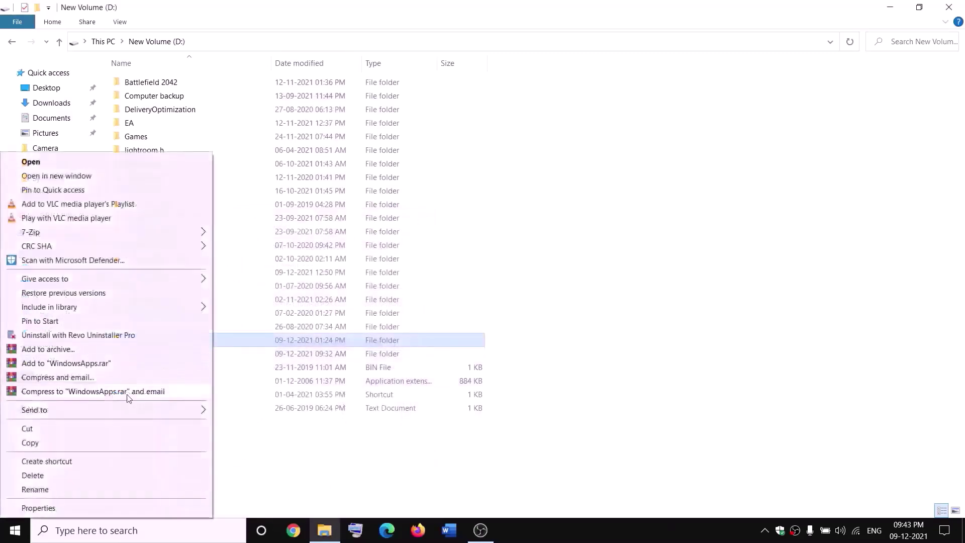
pyautogui.click(40, 509)
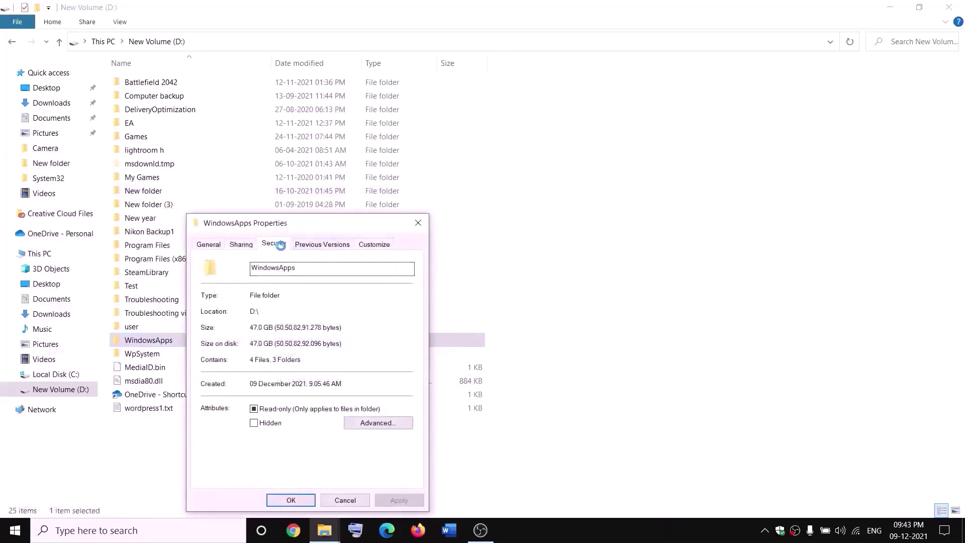
pyautogui.click(282, 247)
pyautogui.click(411, 453)
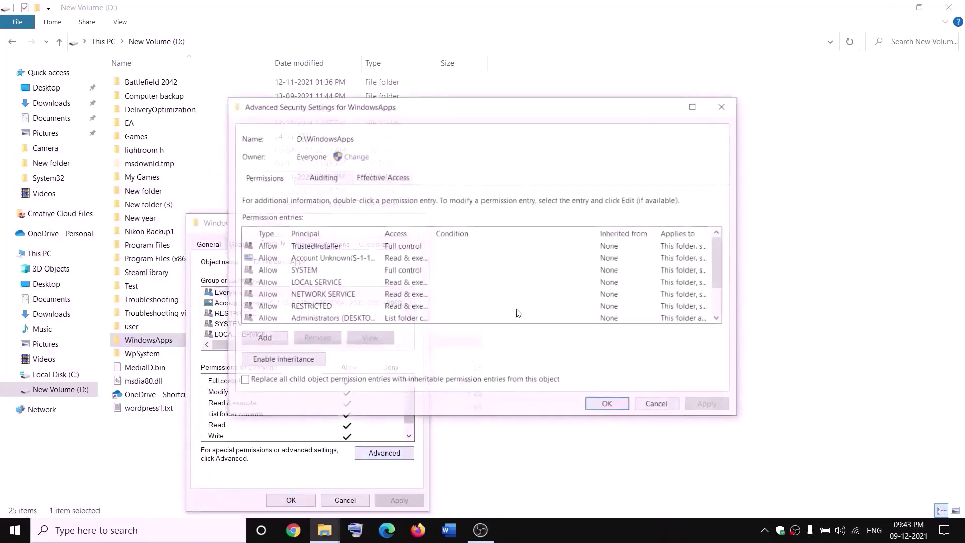
# - Add a permission entry giving Everyone full control over WindowsApps, apply it, and close the folder's properties
pyautogui.click(263, 338)
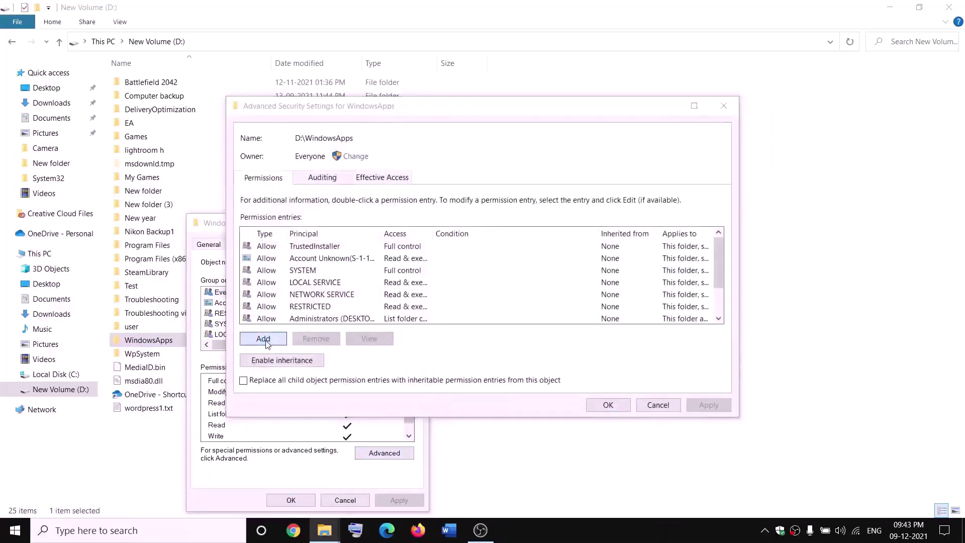
pyautogui.click(257, 116)
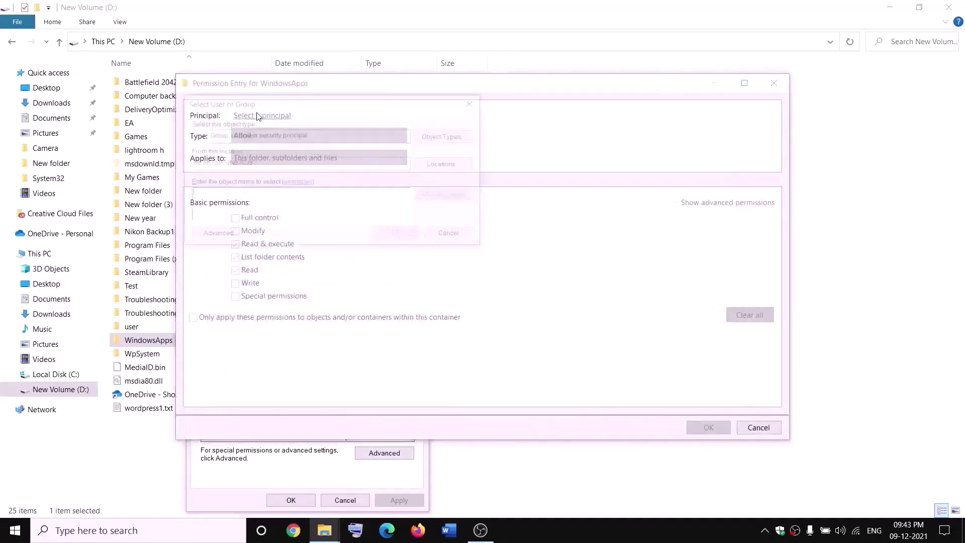
pyautogui.write('everyone')
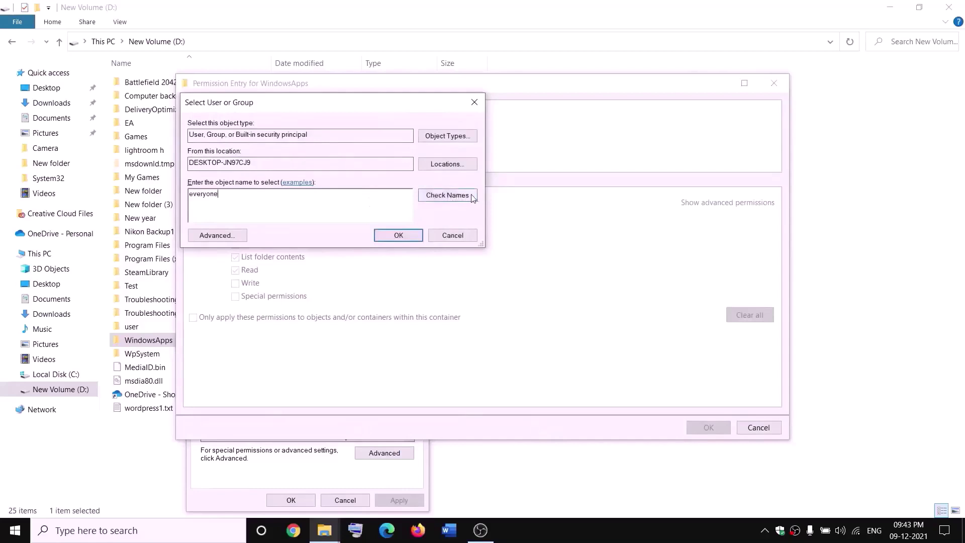
pyautogui.click(470, 196)
pyautogui.click(399, 235)
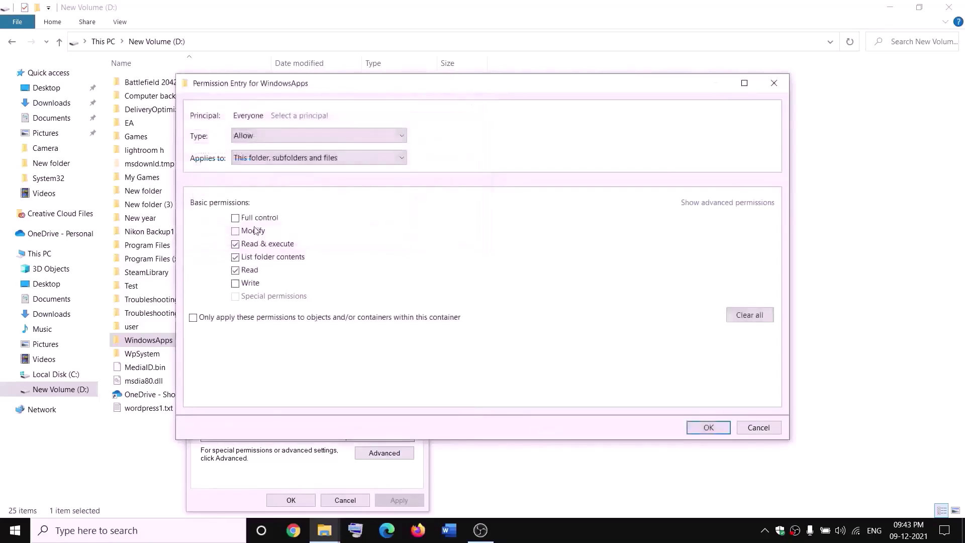
pyautogui.click(721, 425)
pyautogui.click(707, 406)
pyautogui.click(605, 410)
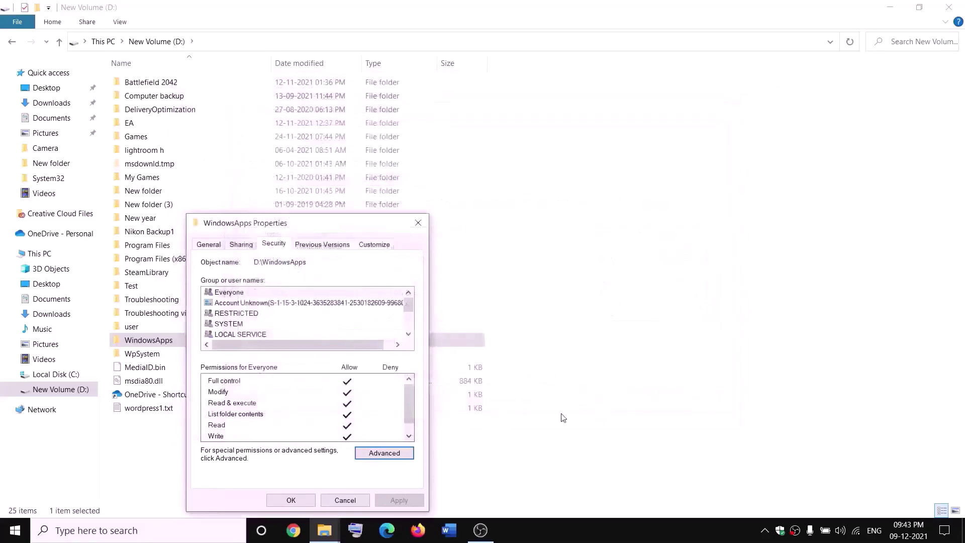
pyautogui.click(310, 501)
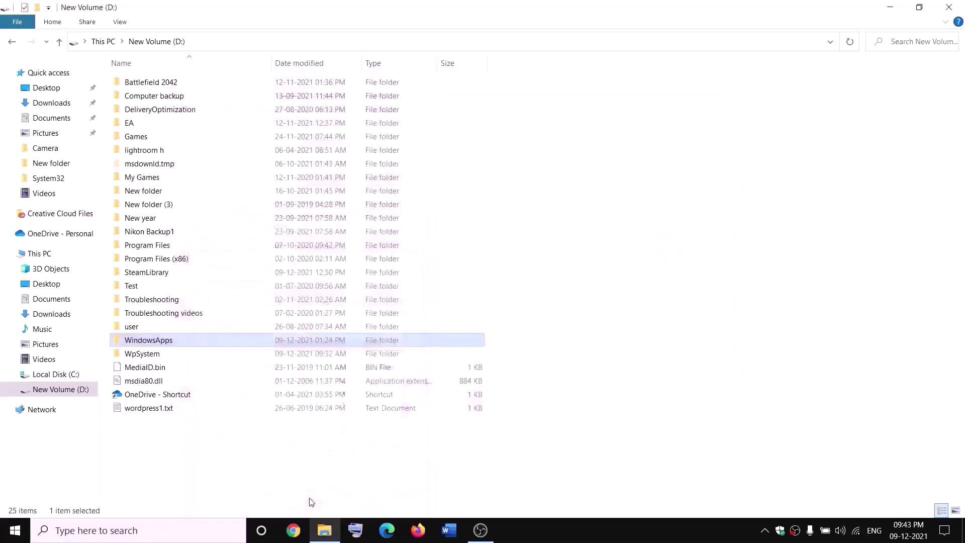
# - Rename the WindowsApps folder to WindowsApps.old
pyautogui.rightClick(182, 346)
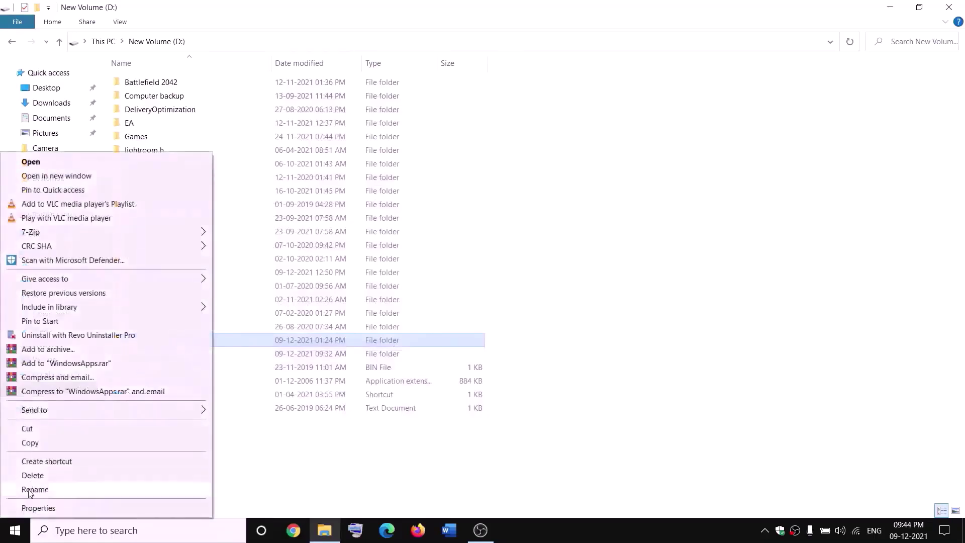
pyautogui.click(30, 490)
pyautogui.click(180, 336)
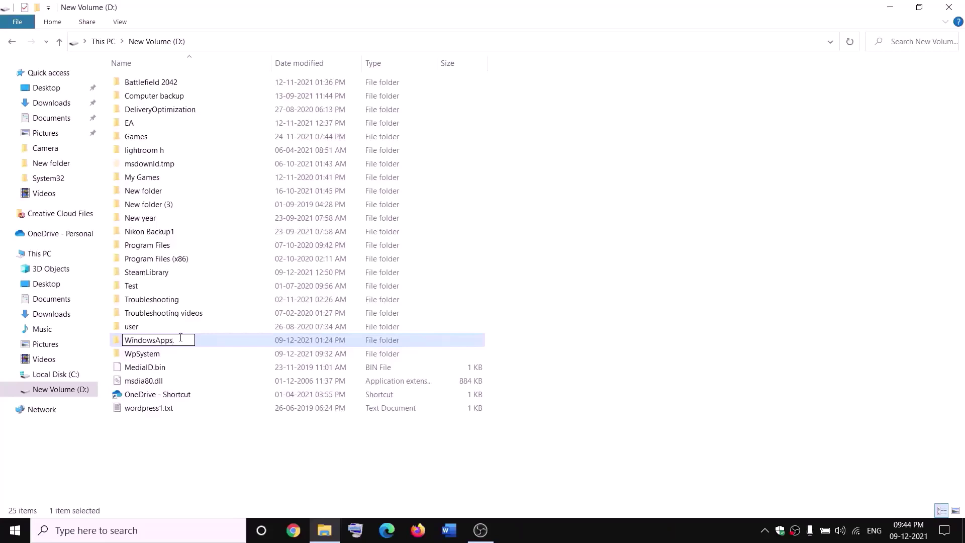
pyautogui.write('.old')
pyautogui.click(220, 439)
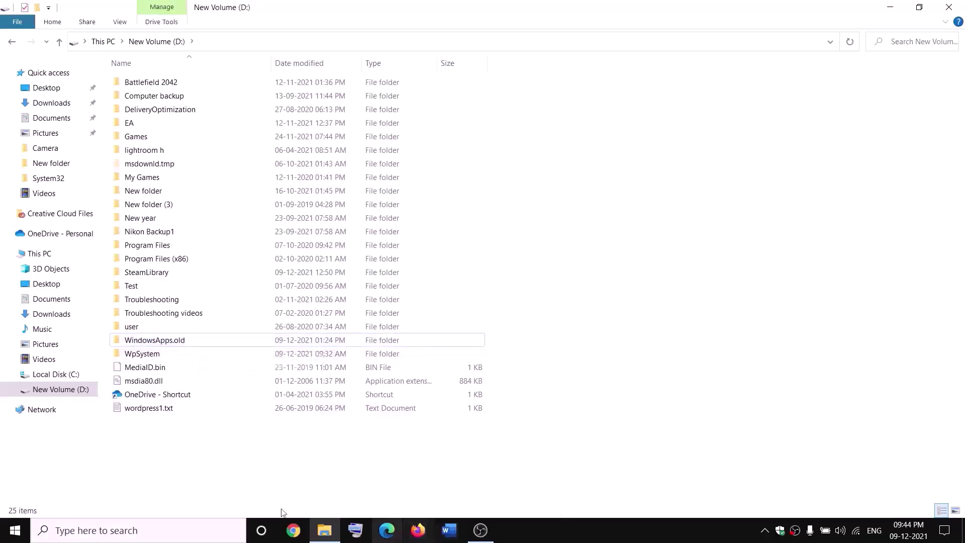
# - End the Gaming Services background process in Task Manager and close Task Manager
pyautogui.rightClick(15, 530)
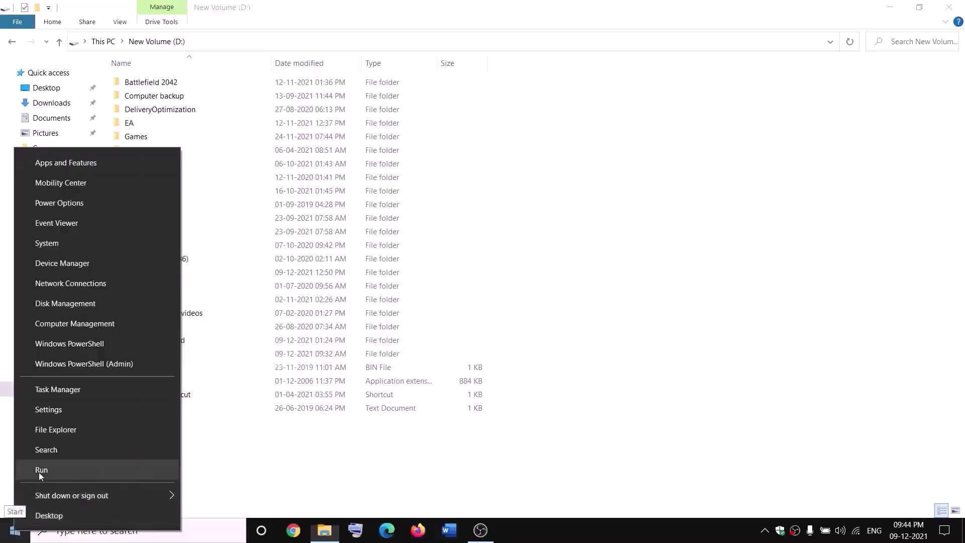
pyautogui.click(53, 395)
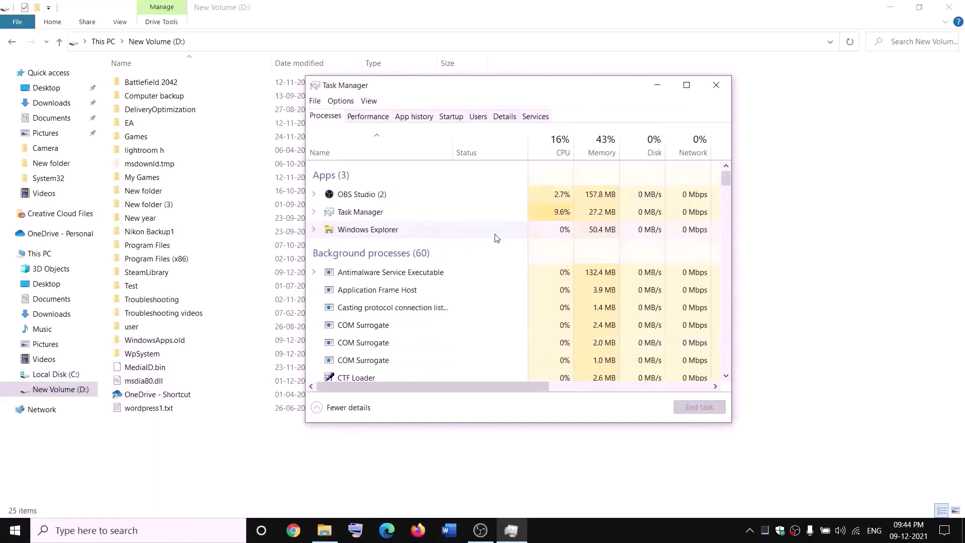
pyautogui.scroll(-2, 435, 282)
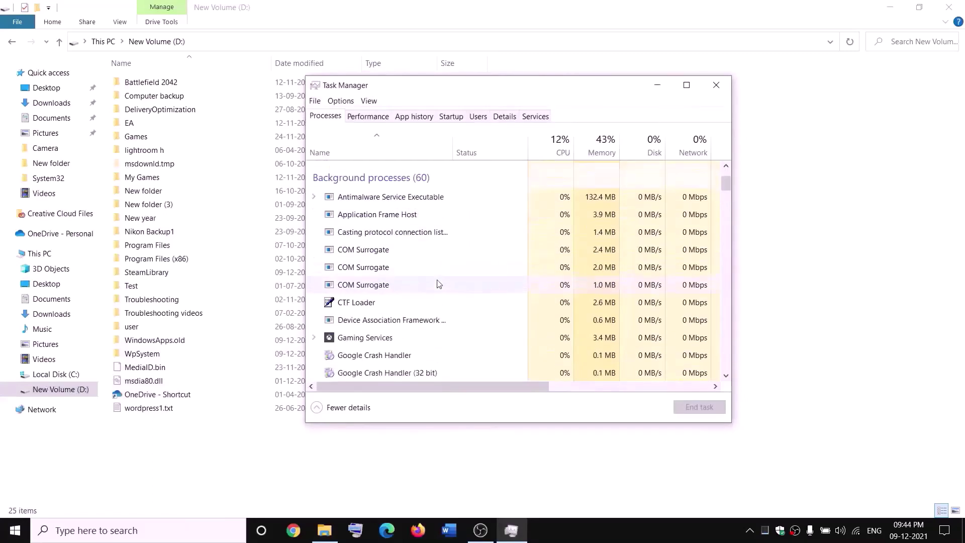
pyautogui.click(348, 343)
pyautogui.rightClick(348, 342)
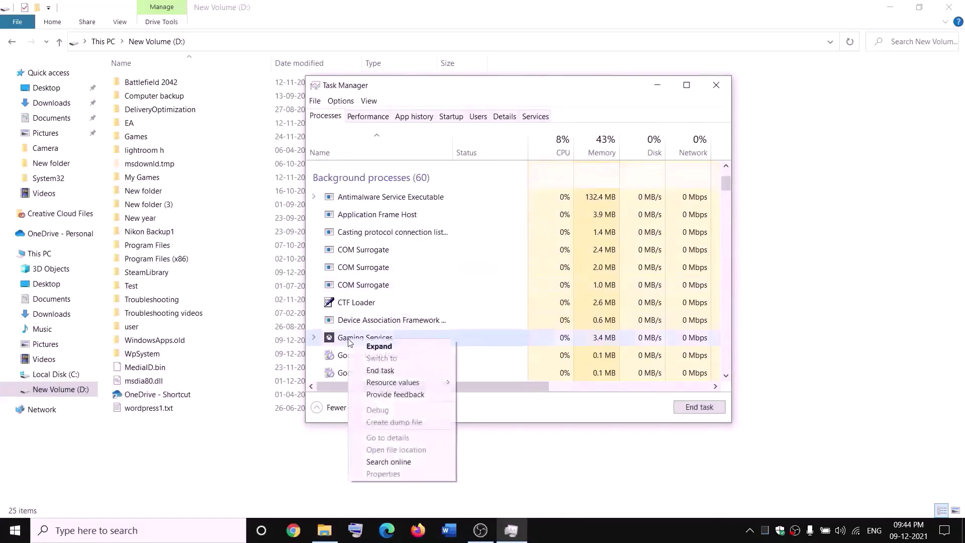
pyautogui.click(381, 370)
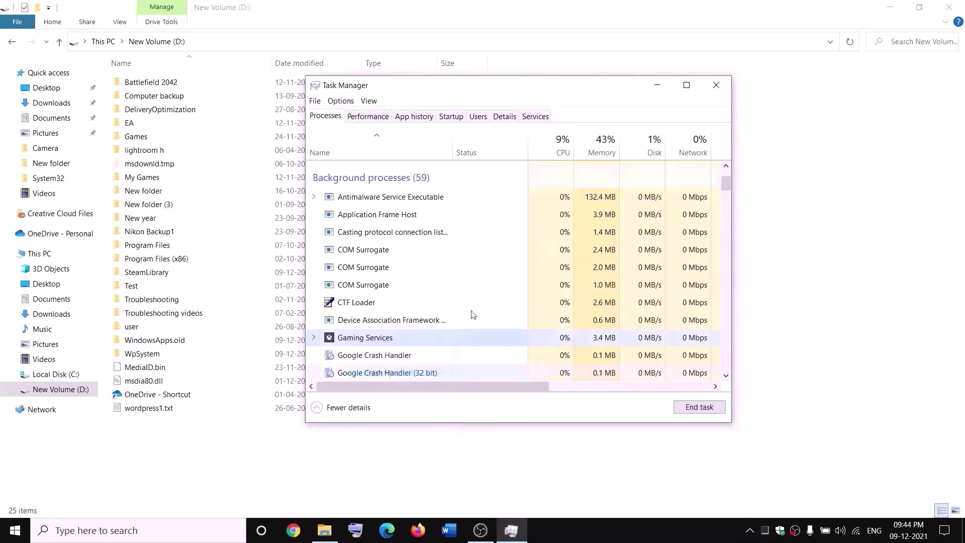
pyautogui.click(724, 86)
# - Open the Services console and go to the Gaming Services entries
pyautogui.click(211, 531)
pyautogui.write('servi')
pyautogui.press('Return')
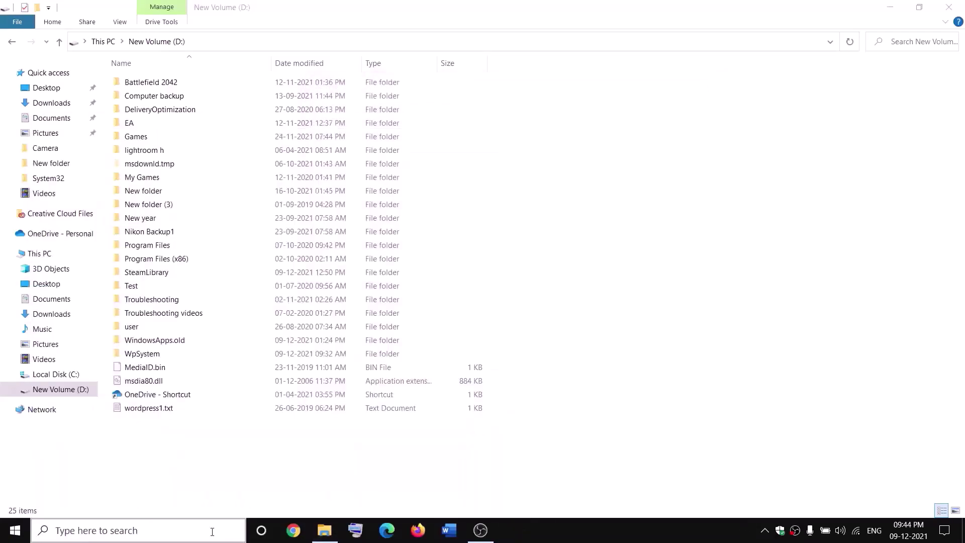
pyautogui.click(415, 267)
pyautogui.press('g')
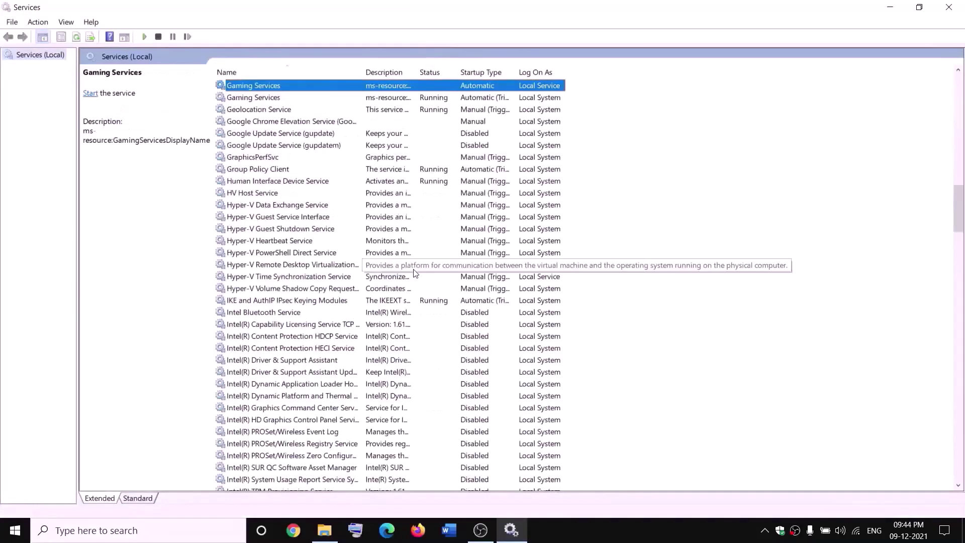
# - Start the Gaming Services entry that logs on as Local Service
pyautogui.click(428, 137)
pyautogui.click(400, 89)
pyautogui.rightClick(400, 89)
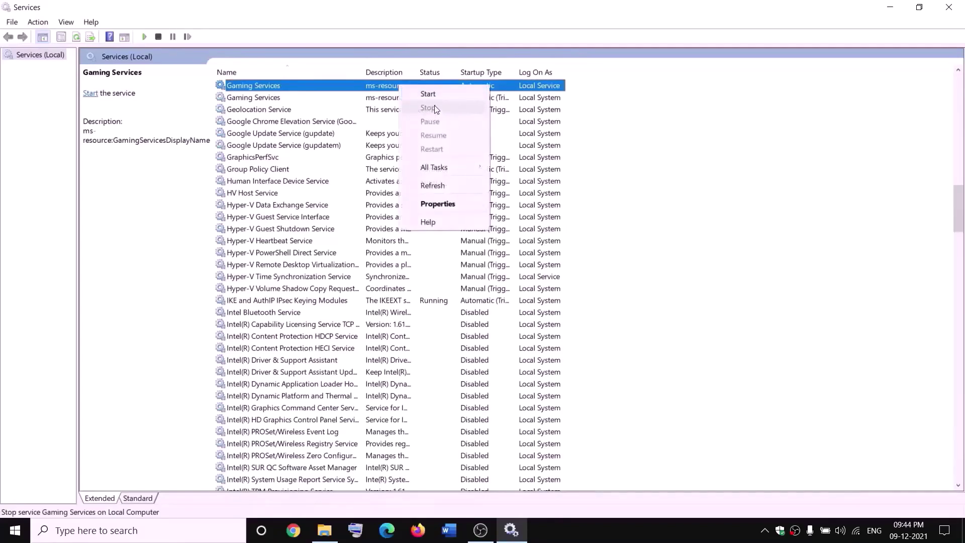
pyautogui.click(432, 99)
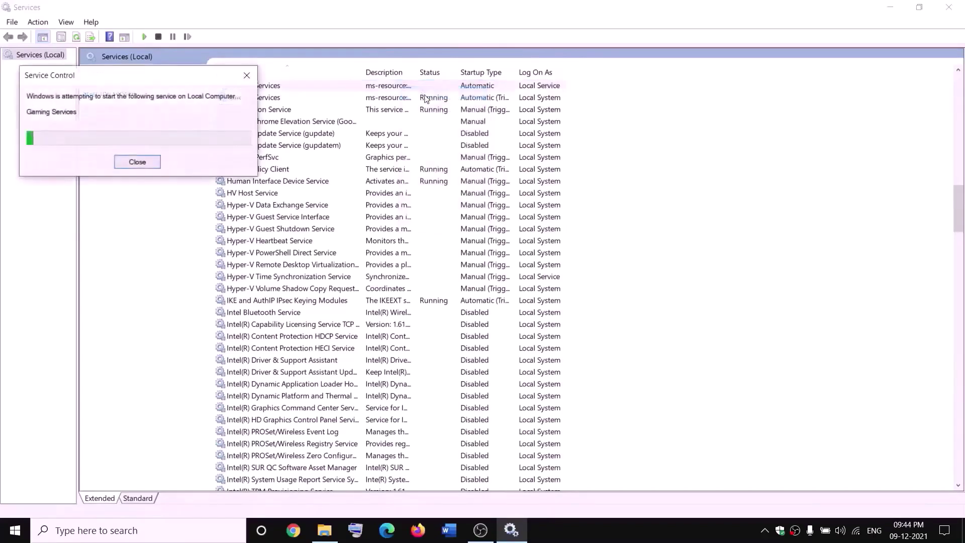
# - Stop both Gaming Services entries, the Local Service one and the Local System one
pyautogui.rightClick(394, 88)
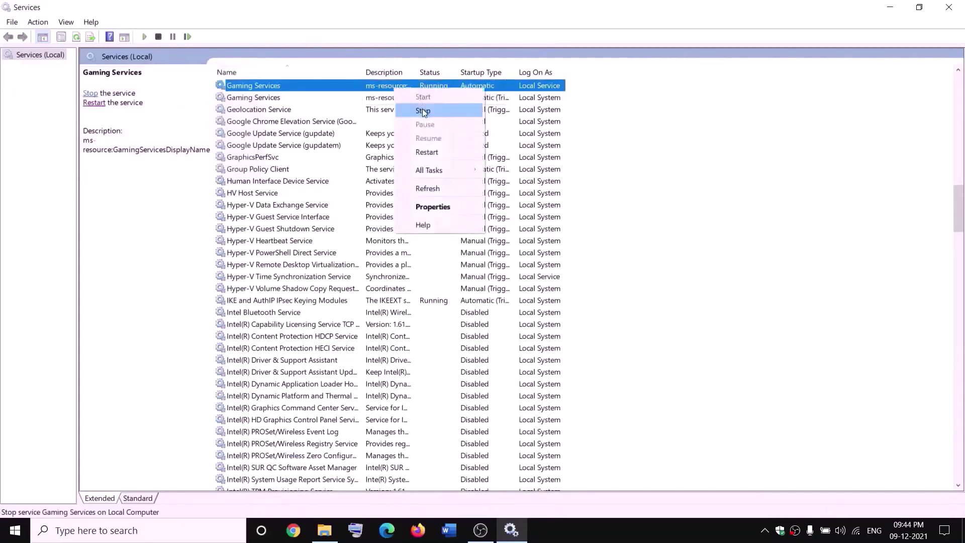
pyautogui.click(423, 109)
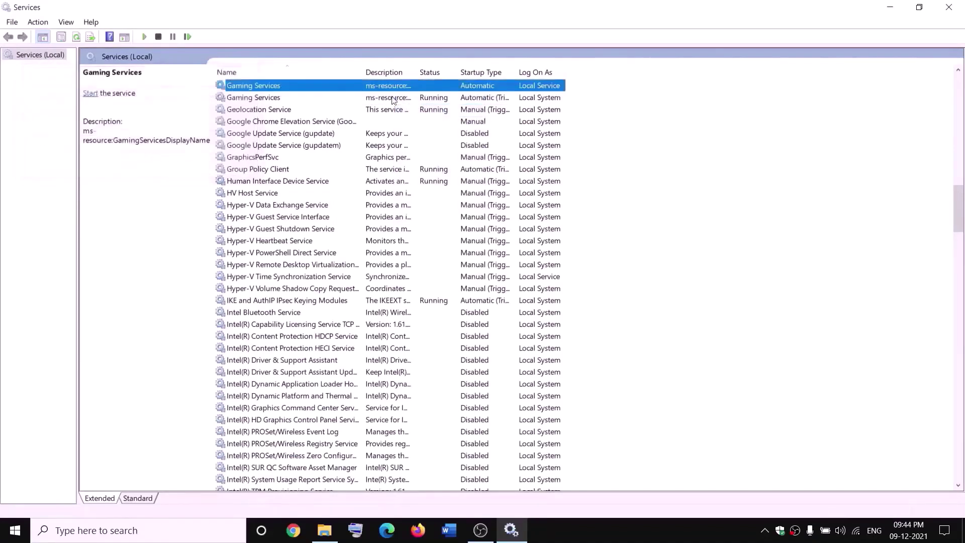
pyautogui.click(393, 99)
pyautogui.rightClick(393, 101)
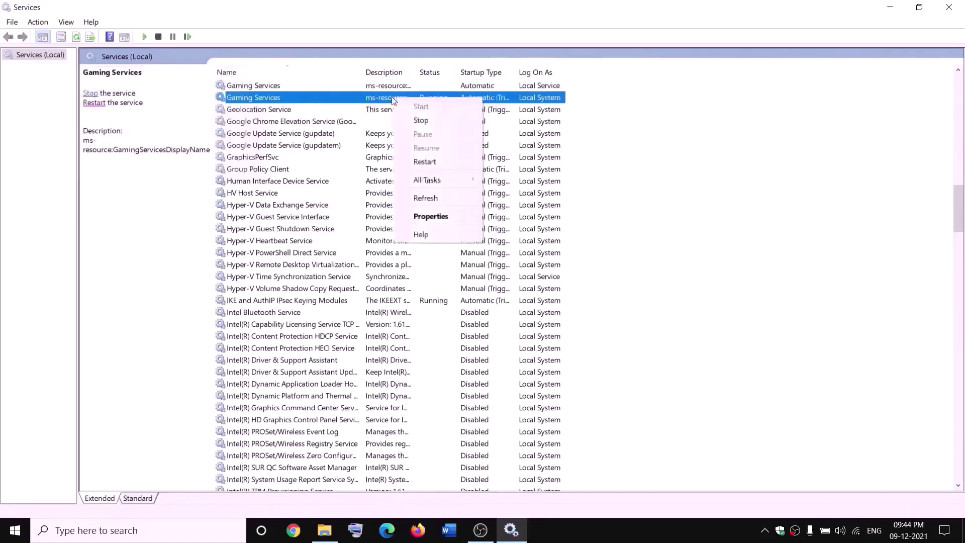
pyautogui.click(439, 121)
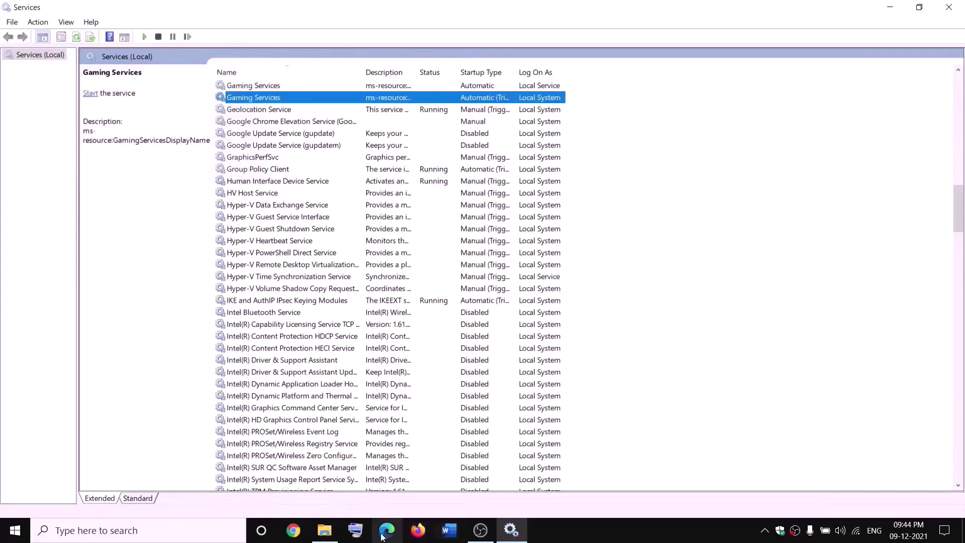
# - Start both Gaming Services entries again, first the Local Service one and then the Local System one
pyautogui.click(324, 530)
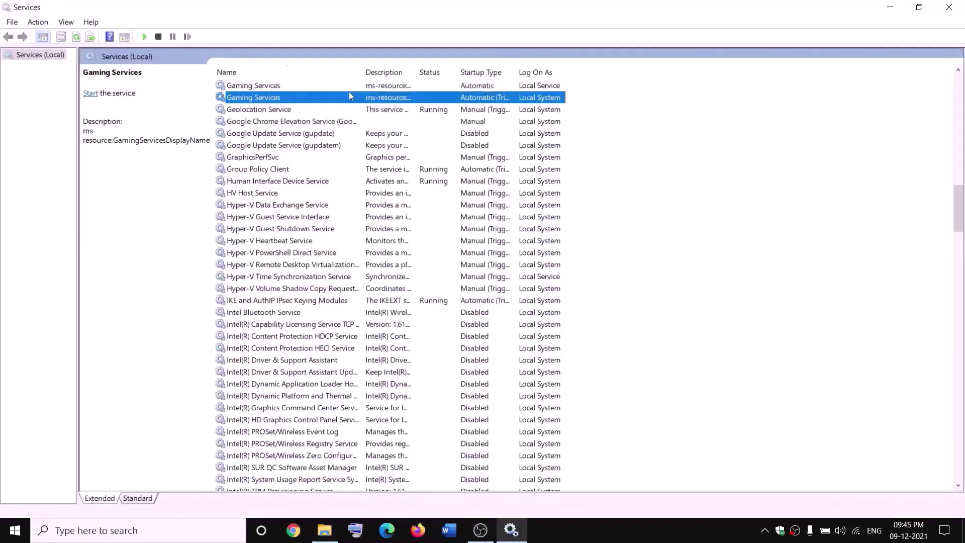
pyautogui.rightClick(357, 86)
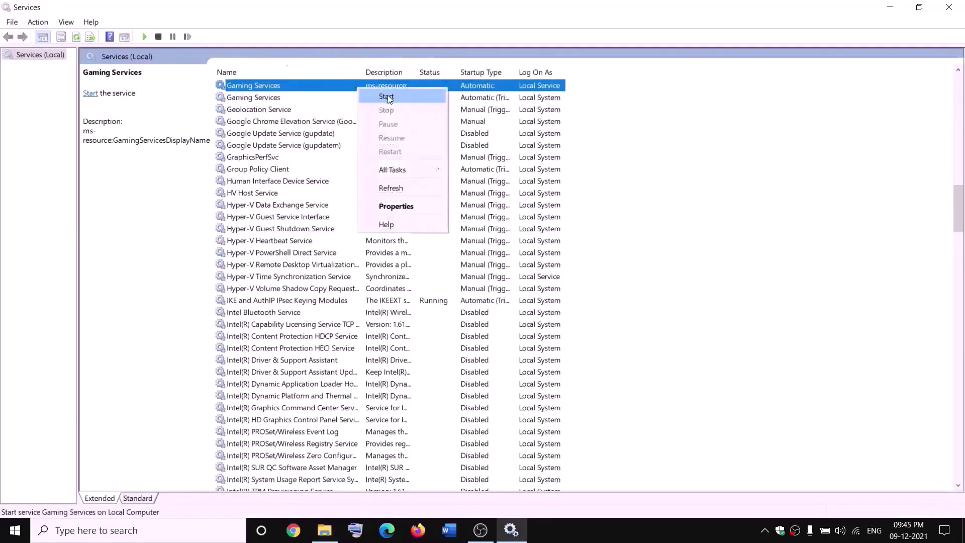
pyautogui.click(386, 97)
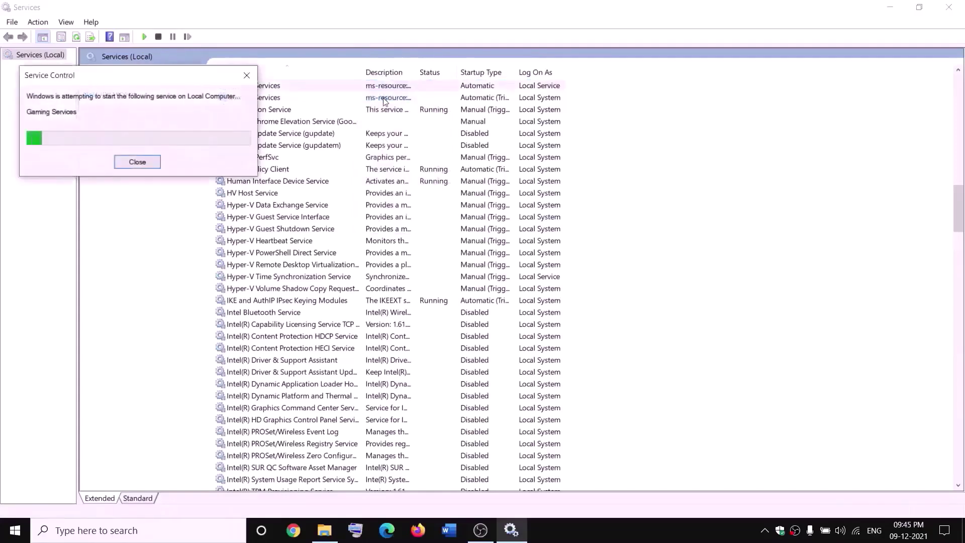
pyautogui.click(384, 97)
pyautogui.rightClick(390, 99)
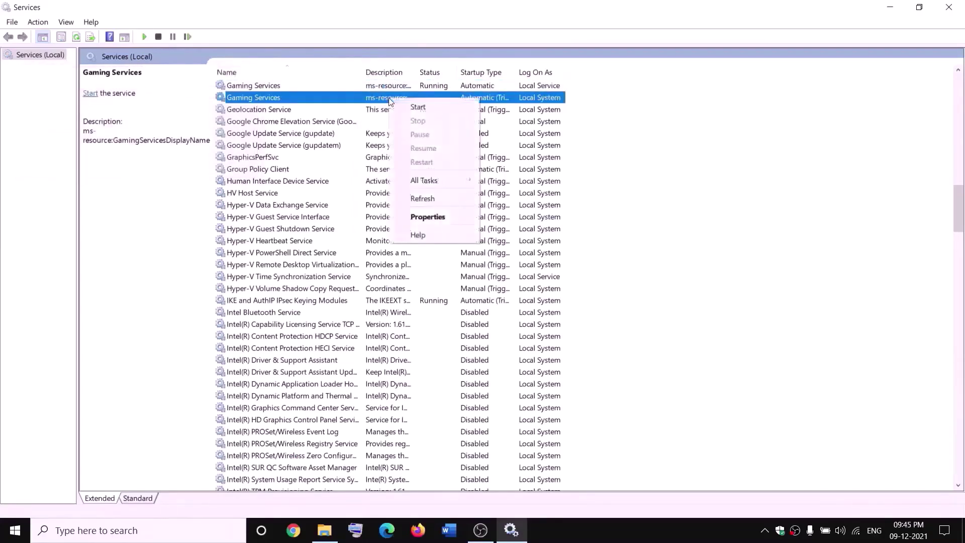
pyautogui.click(417, 107)
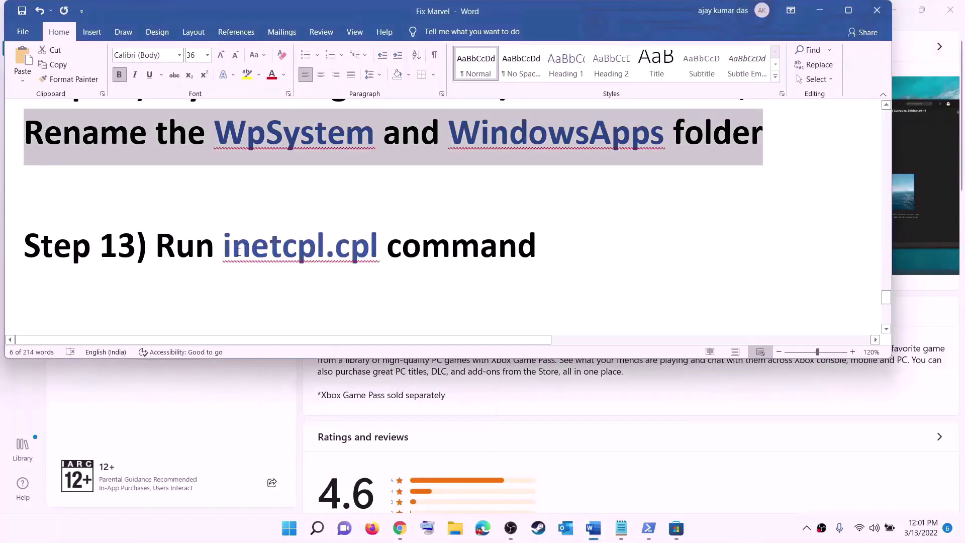
# - Copy inetcpl.cpl from step 13 of the Word notes, search Windows for it, and open the matching control panel item
pyautogui.doubleClick(229, 245)
pyautogui.hotkey('ctrl', 'c')
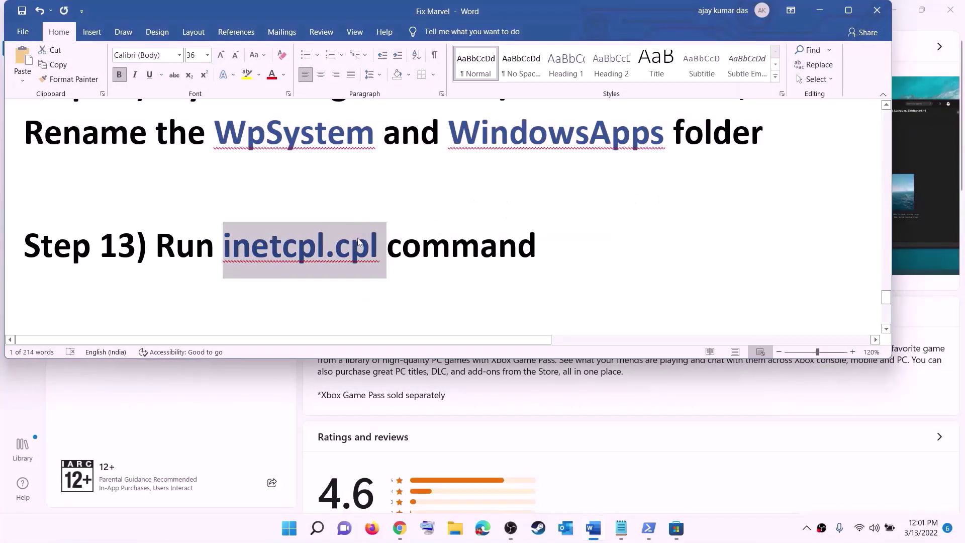
pyautogui.press('super')
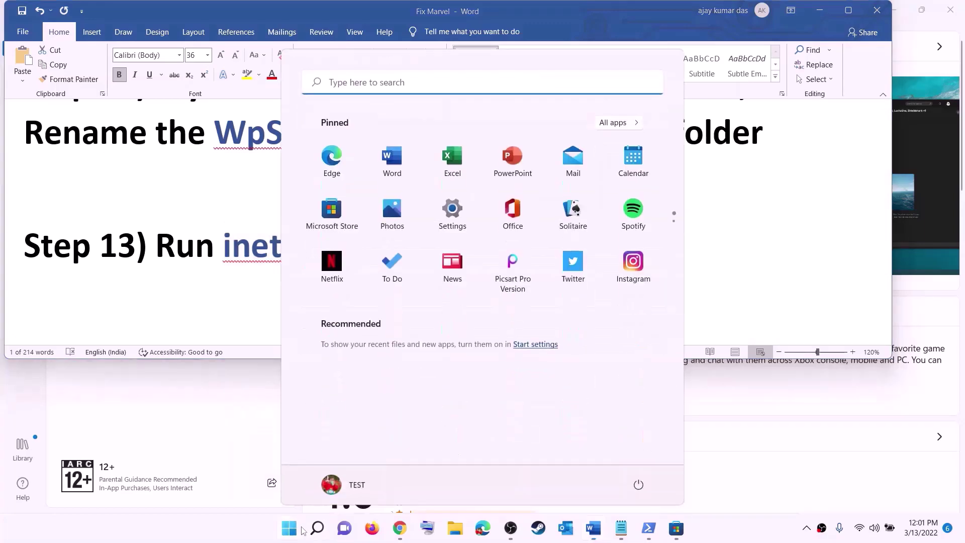
pyautogui.click(307, 83)
pyautogui.hotkey('ctrl', 'v')
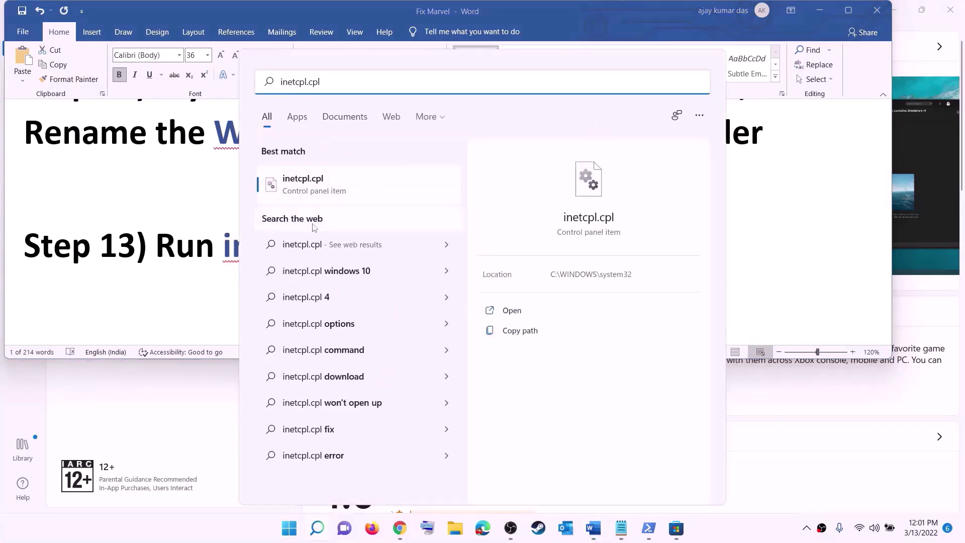
pyautogui.click(308, 186)
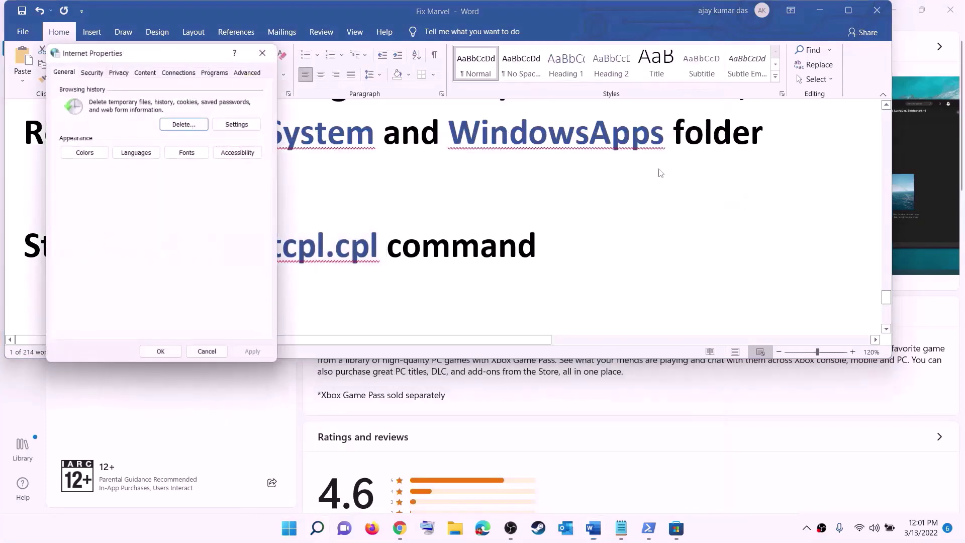
# - Review the Use TLS 1.0, 1.1, 1.2 and 1.3 options in the advanced Internet Properties settings and accept the dialog
pyautogui.moveTo(175, 81); pyautogui.dragTo(619, 98)
pyautogui.click(696, 113)
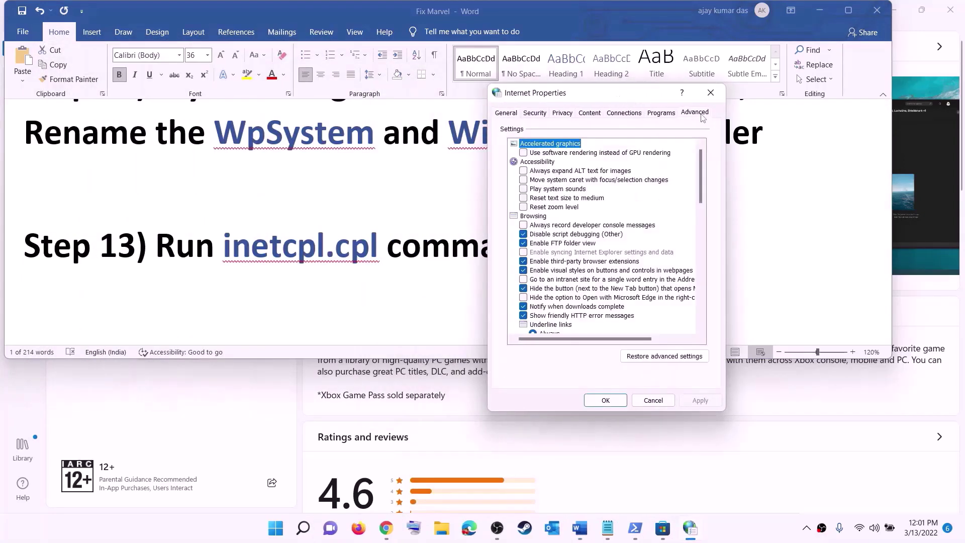
pyautogui.scroll(-20, 611, 221)
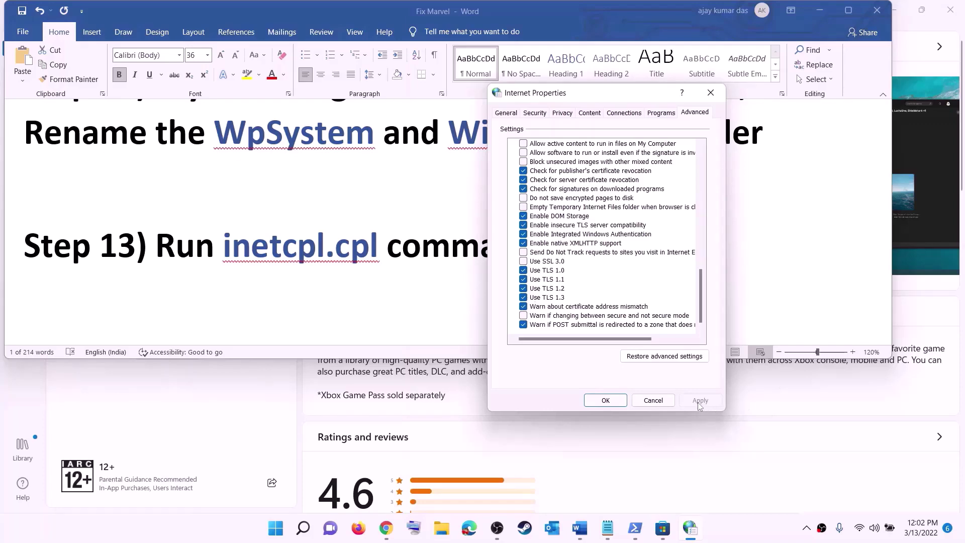
pyautogui.click(606, 400)
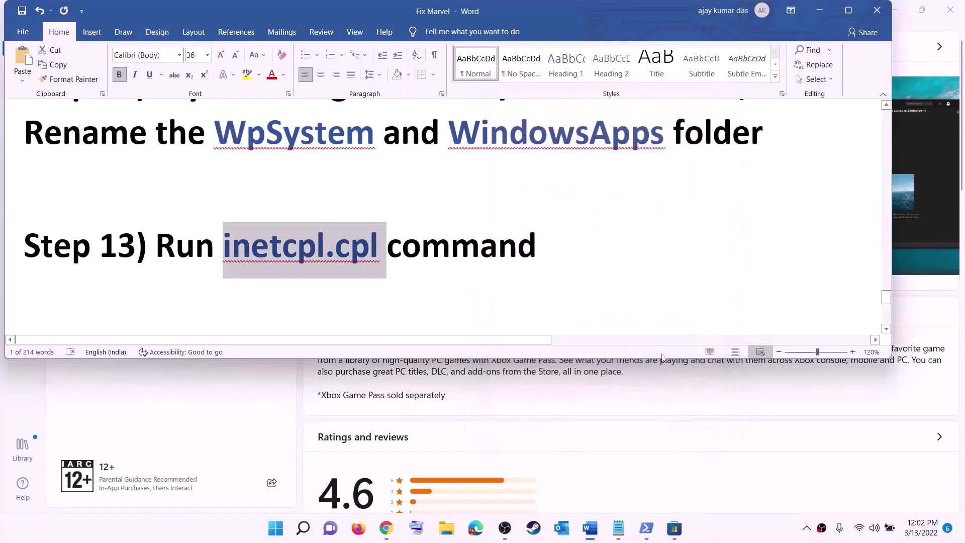
# - Read step 14 in the Word notes, highlight the Windows 10 and Windows 11 software download links, and minimize the document
pyautogui.scroll(-5, 206, 257)
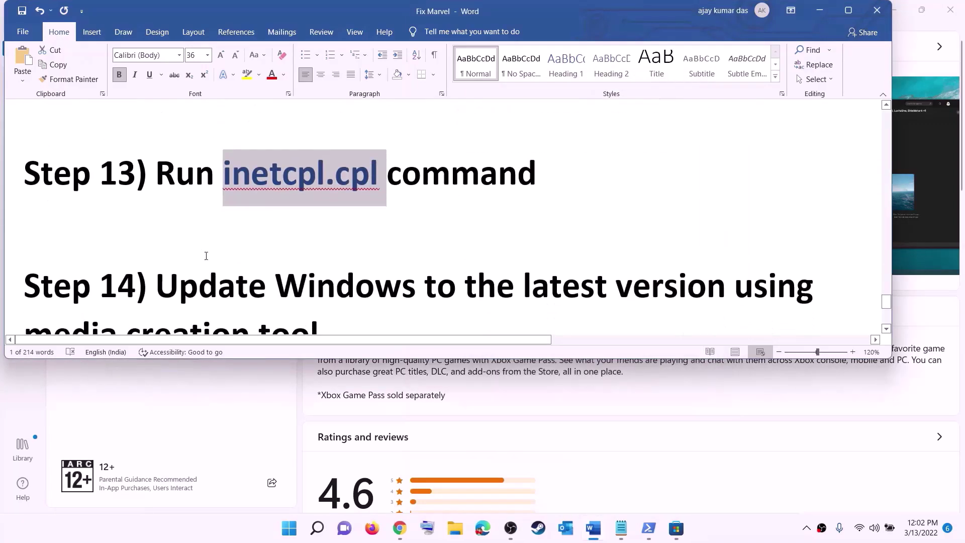
pyautogui.moveTo(169, 182); pyautogui.dragTo(385, 217)
pyautogui.scroll(-3, 385, 218)
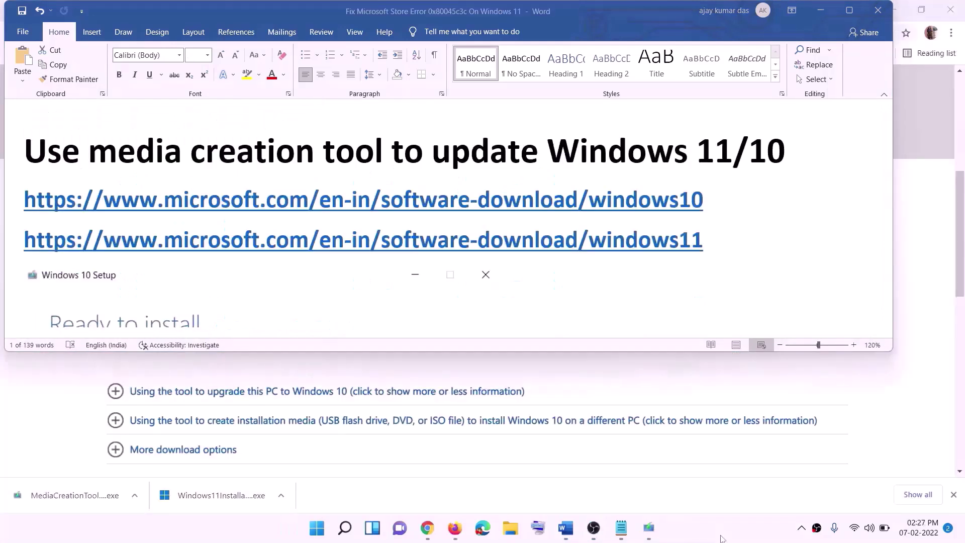
pyautogui.tripleClick(695, 258)
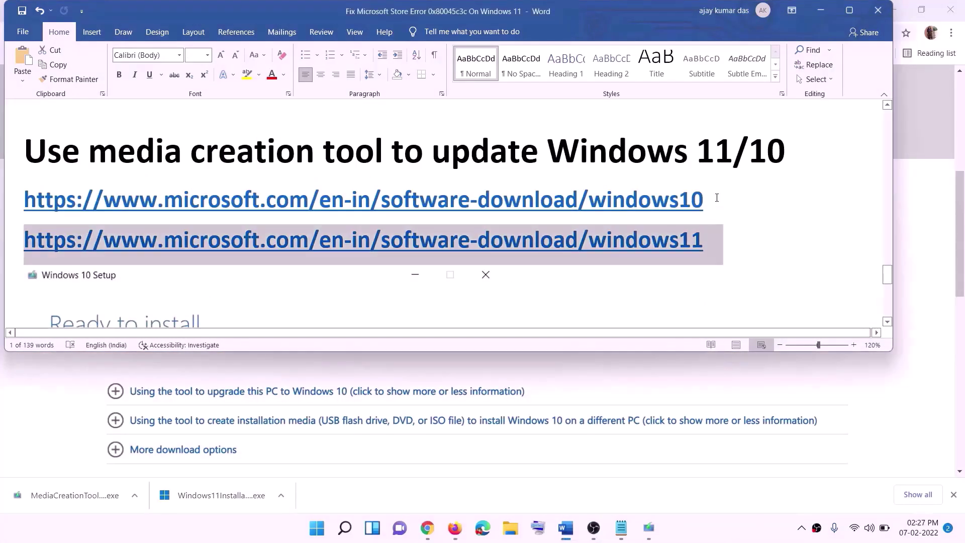
pyautogui.tripleClick(717, 198)
pyautogui.tripleClick(718, 241)
pyautogui.click(820, 10)
# - Find the Create Windows 10 installation media section on the Microsoft download page and highlight the media creation tool text
pyautogui.scroll(6, 409, 254)
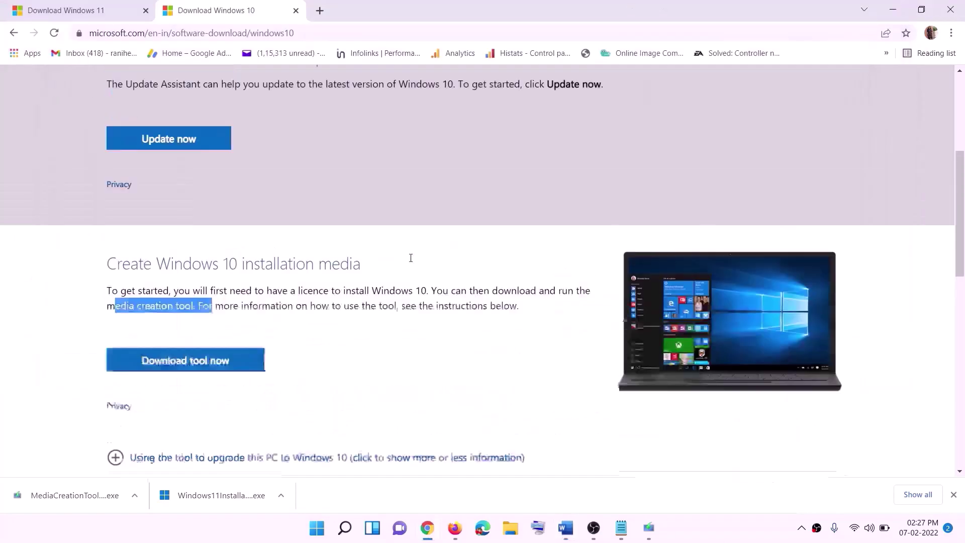
pyautogui.scroll(-5, 323, 280)
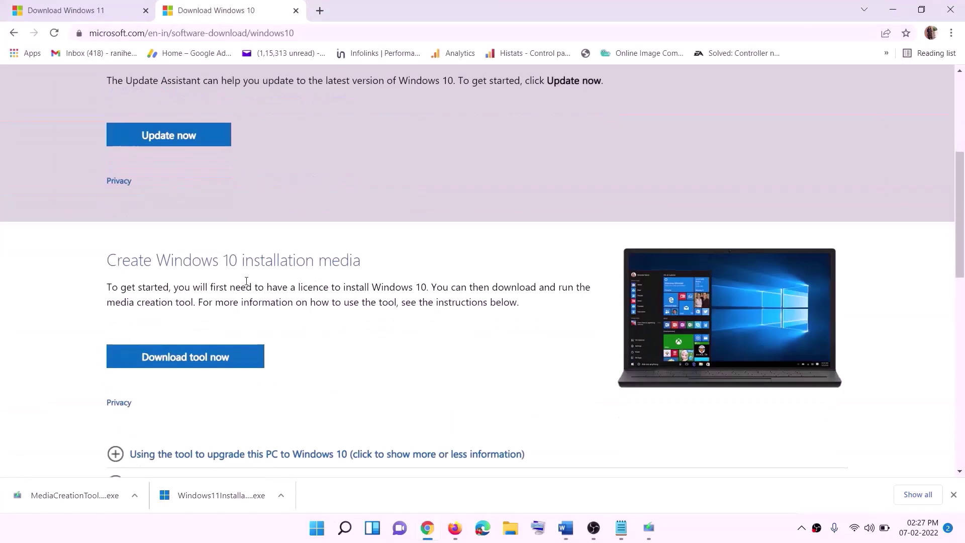
pyautogui.moveTo(115, 302); pyautogui.dragTo(215, 302)
pyautogui.scroll(-2, 216, 282)
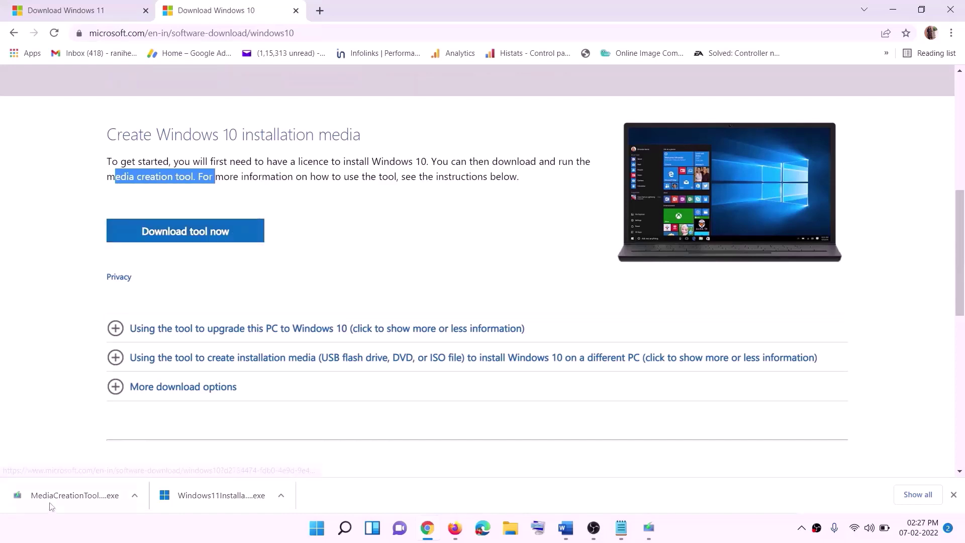
# - Bring up Windows 10 Setup, proceed with Upgrade this PC now selected, and start the Windows 10 download
pyautogui.click(659, 538)
pyautogui.click(632, 409)
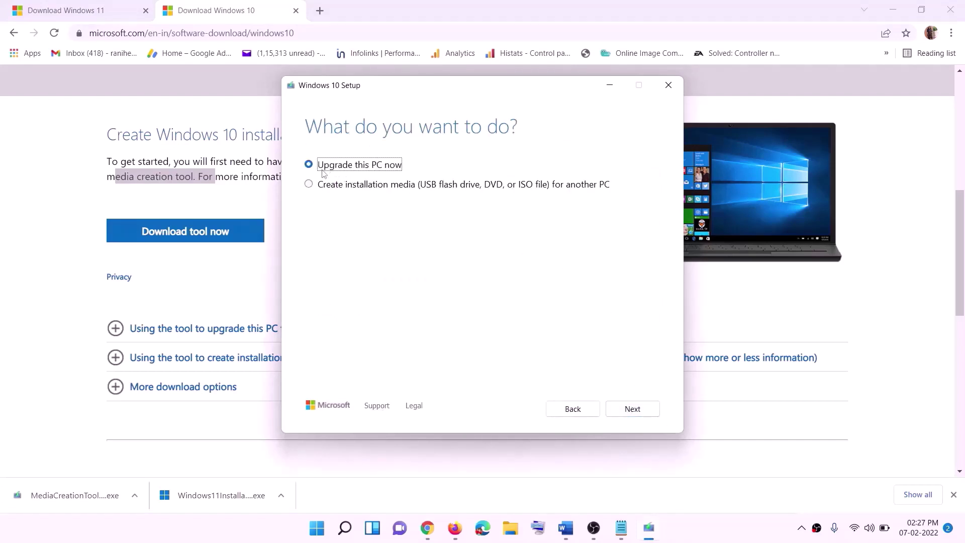
pyautogui.click(633, 410)
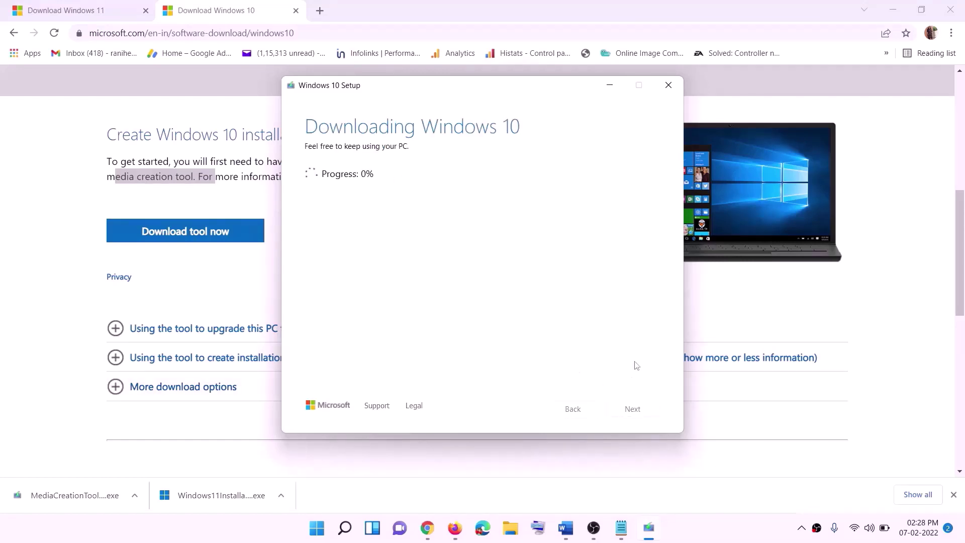
# - Switch to the Word notes, maximize the document, and examine the Ready to install screenshot with its Keep personal files and apps option
pyautogui.click(712, 539)
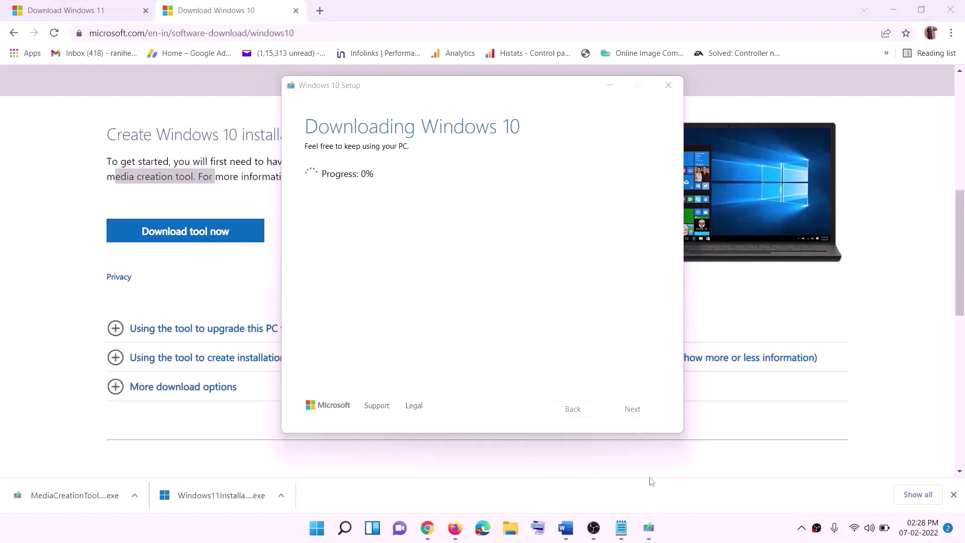
pyautogui.click(568, 528)
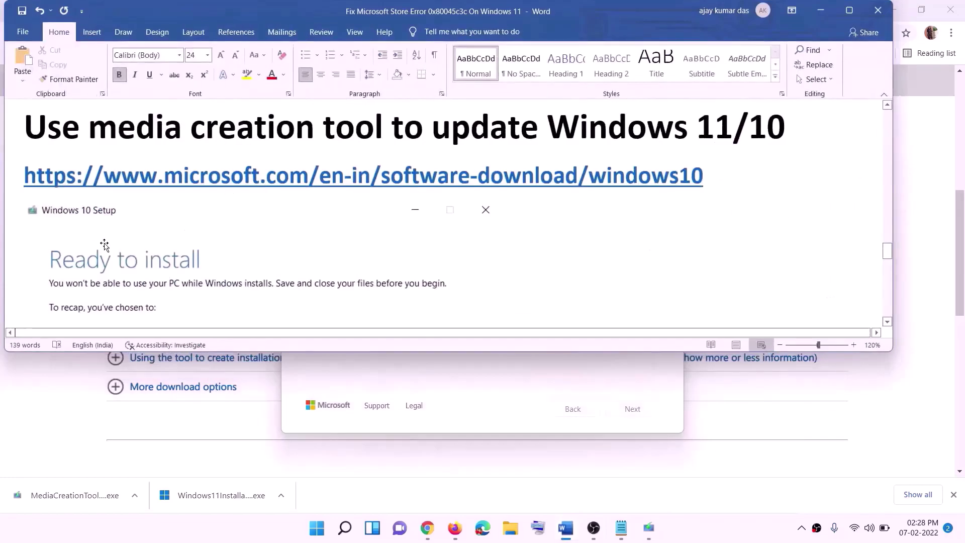
pyautogui.scroll(-1, 104, 245)
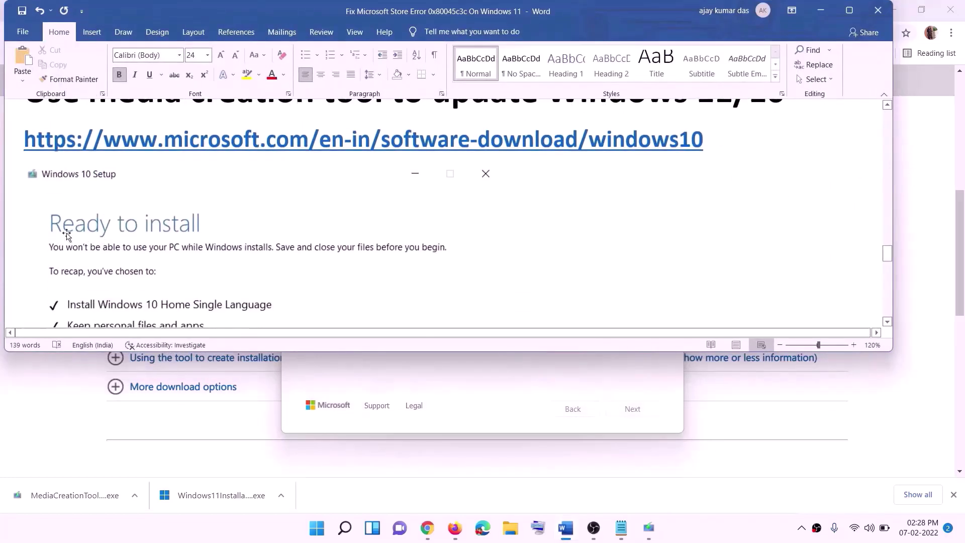
pyautogui.click(852, 17)
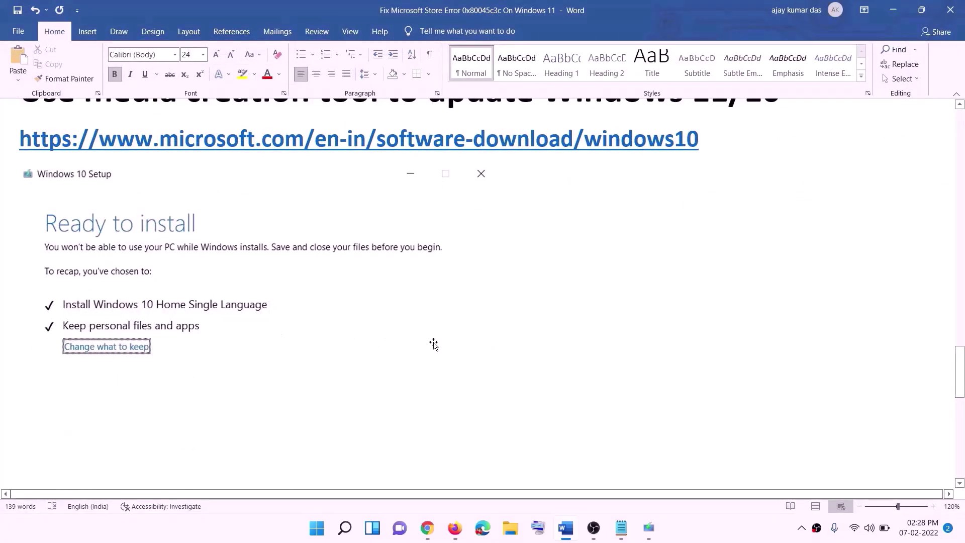
pyautogui.scroll(-3, 452, 347)
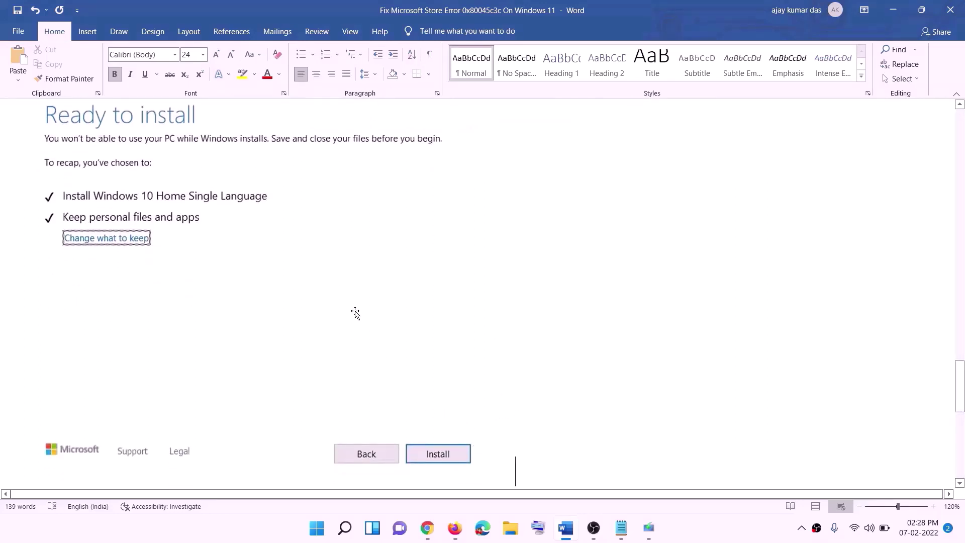
pyautogui.scroll(1, 394, 312)
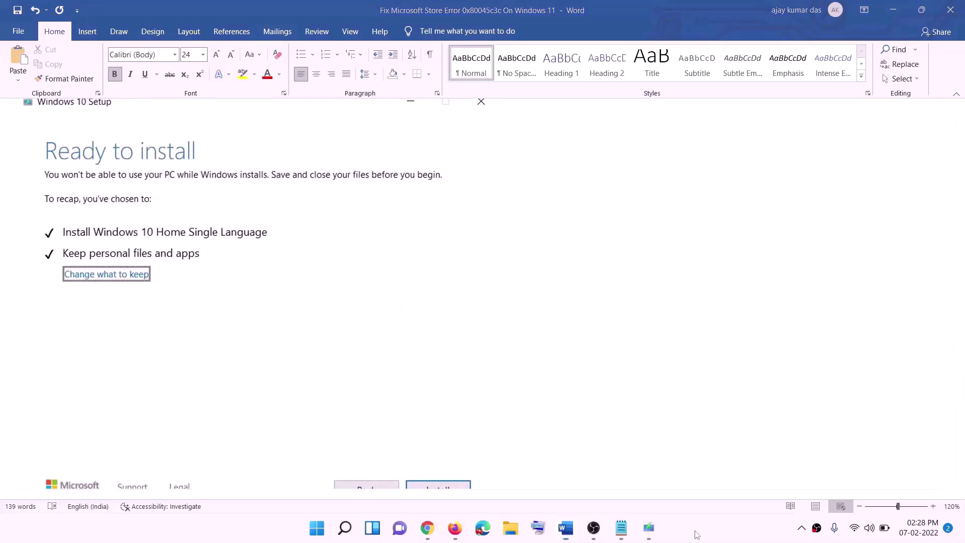